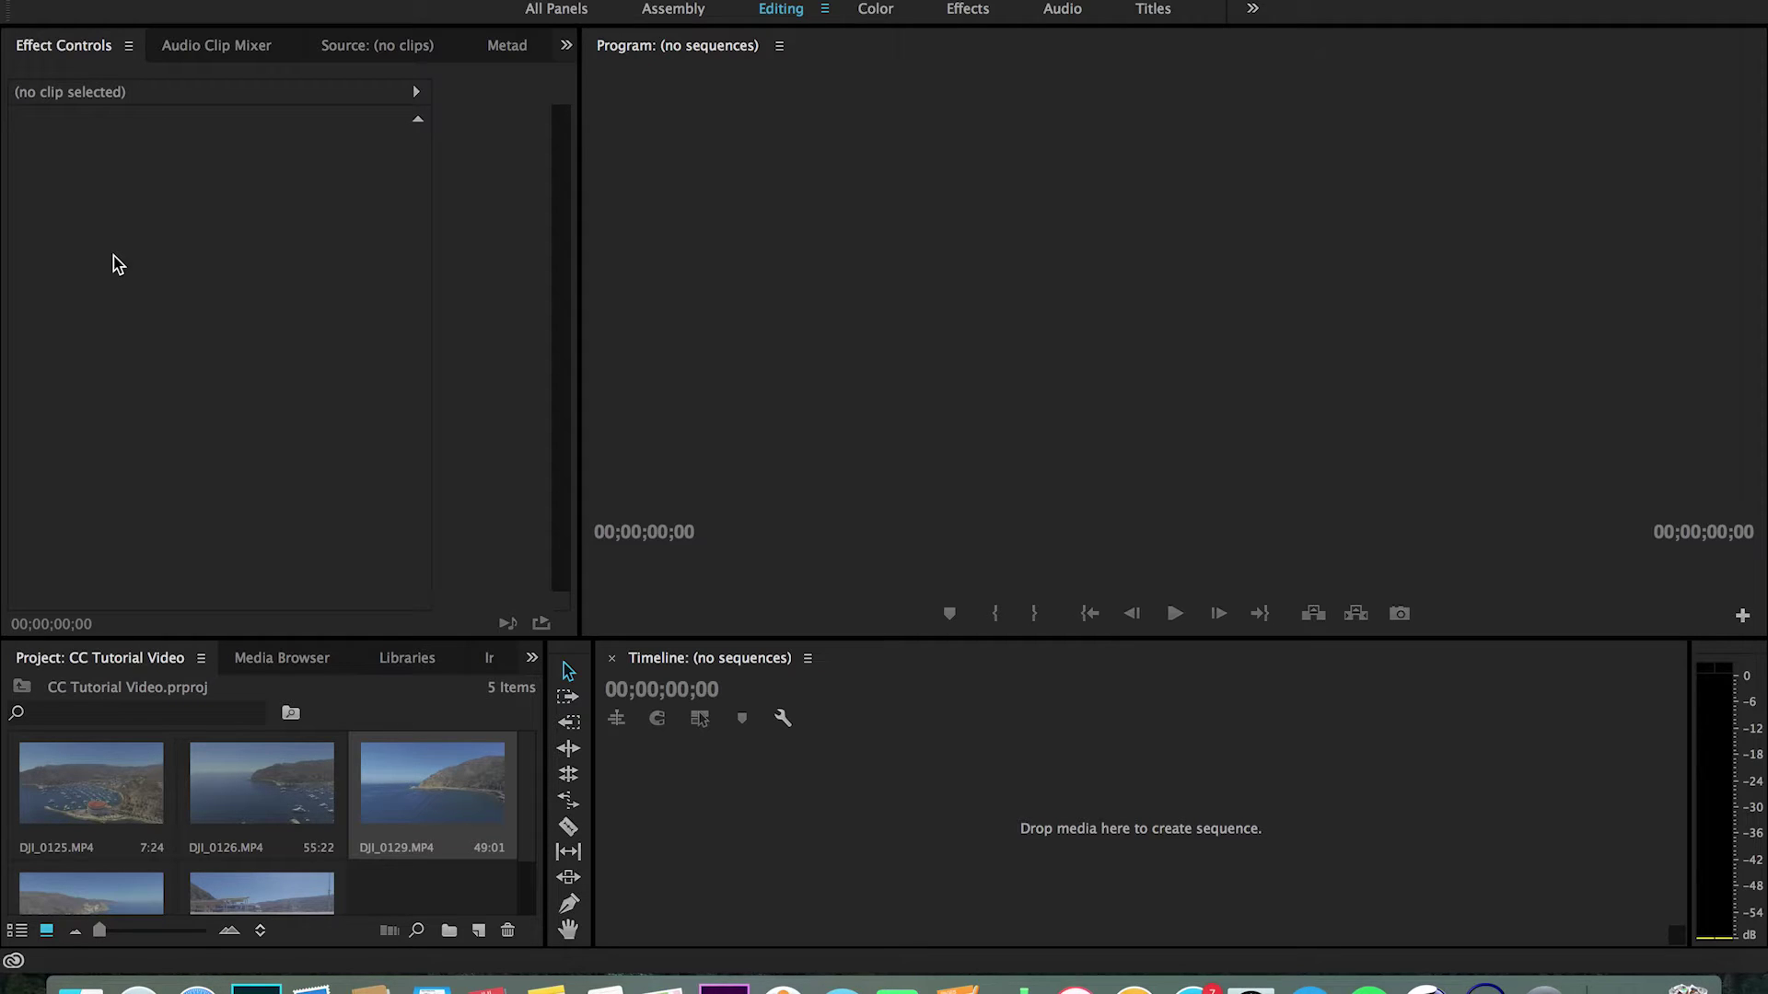
Create a new DJI_0128 sequence from the DJI_0128.MP4 clip in the Project panel
scroll(400, 852, down, 2)
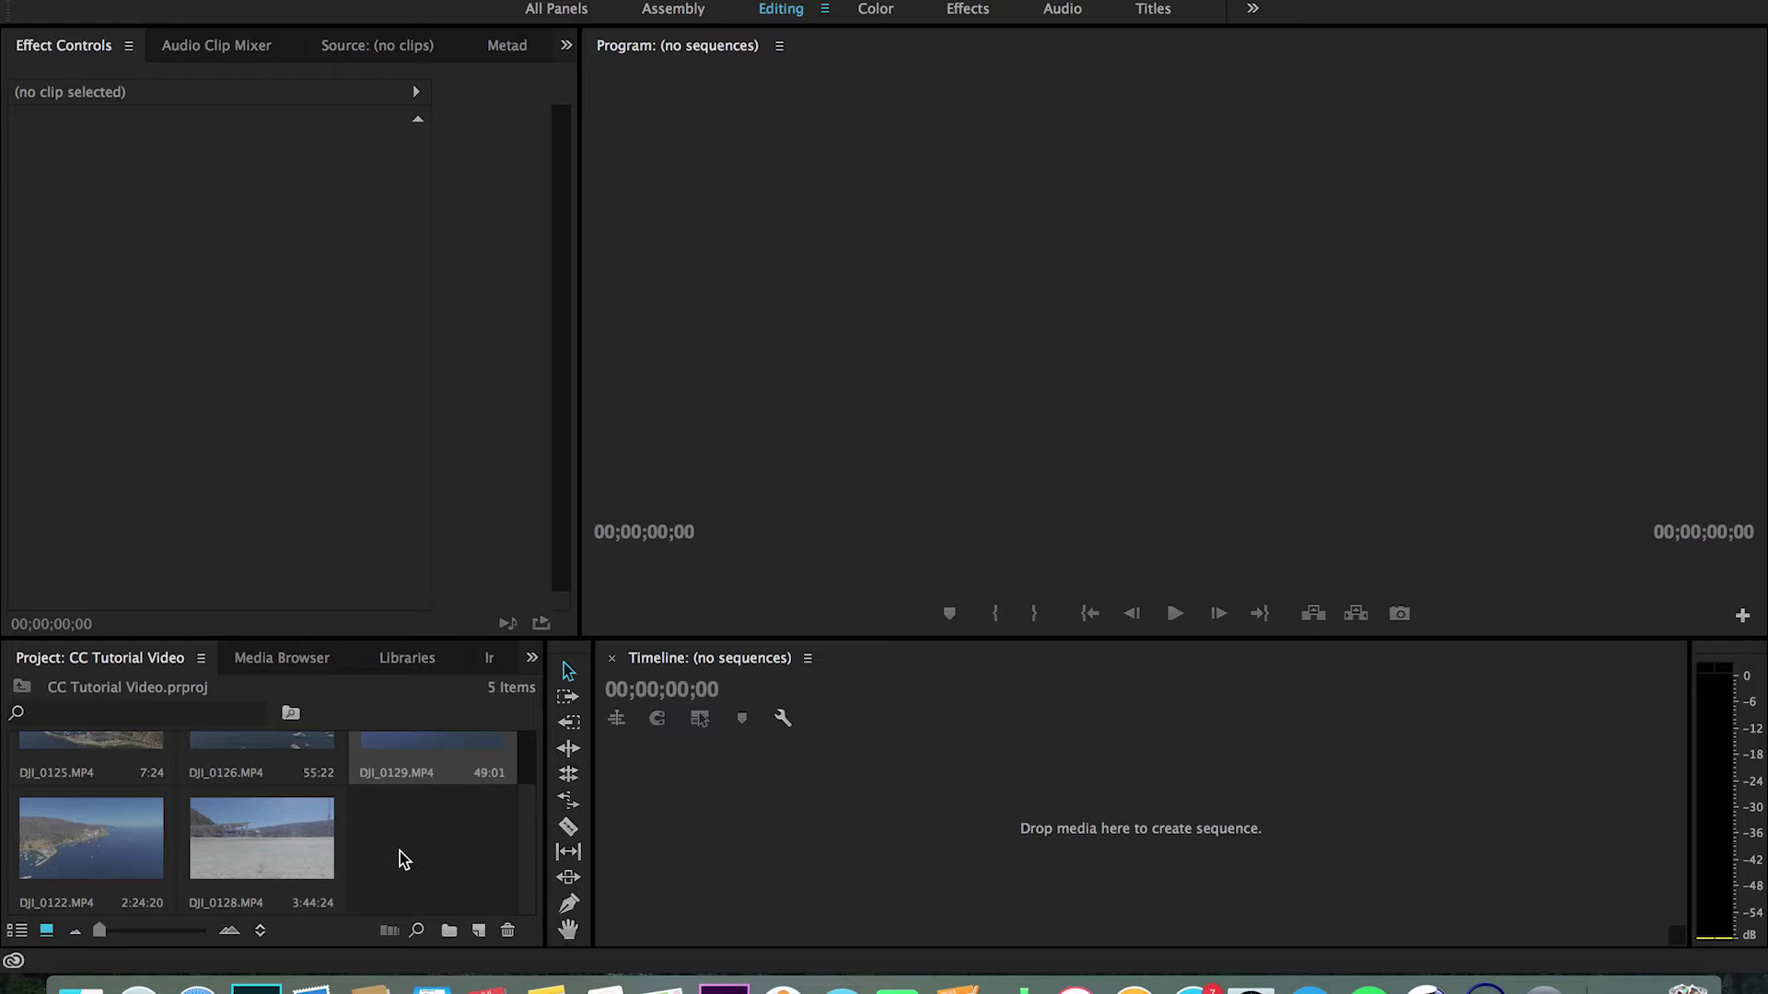
click(254, 845)
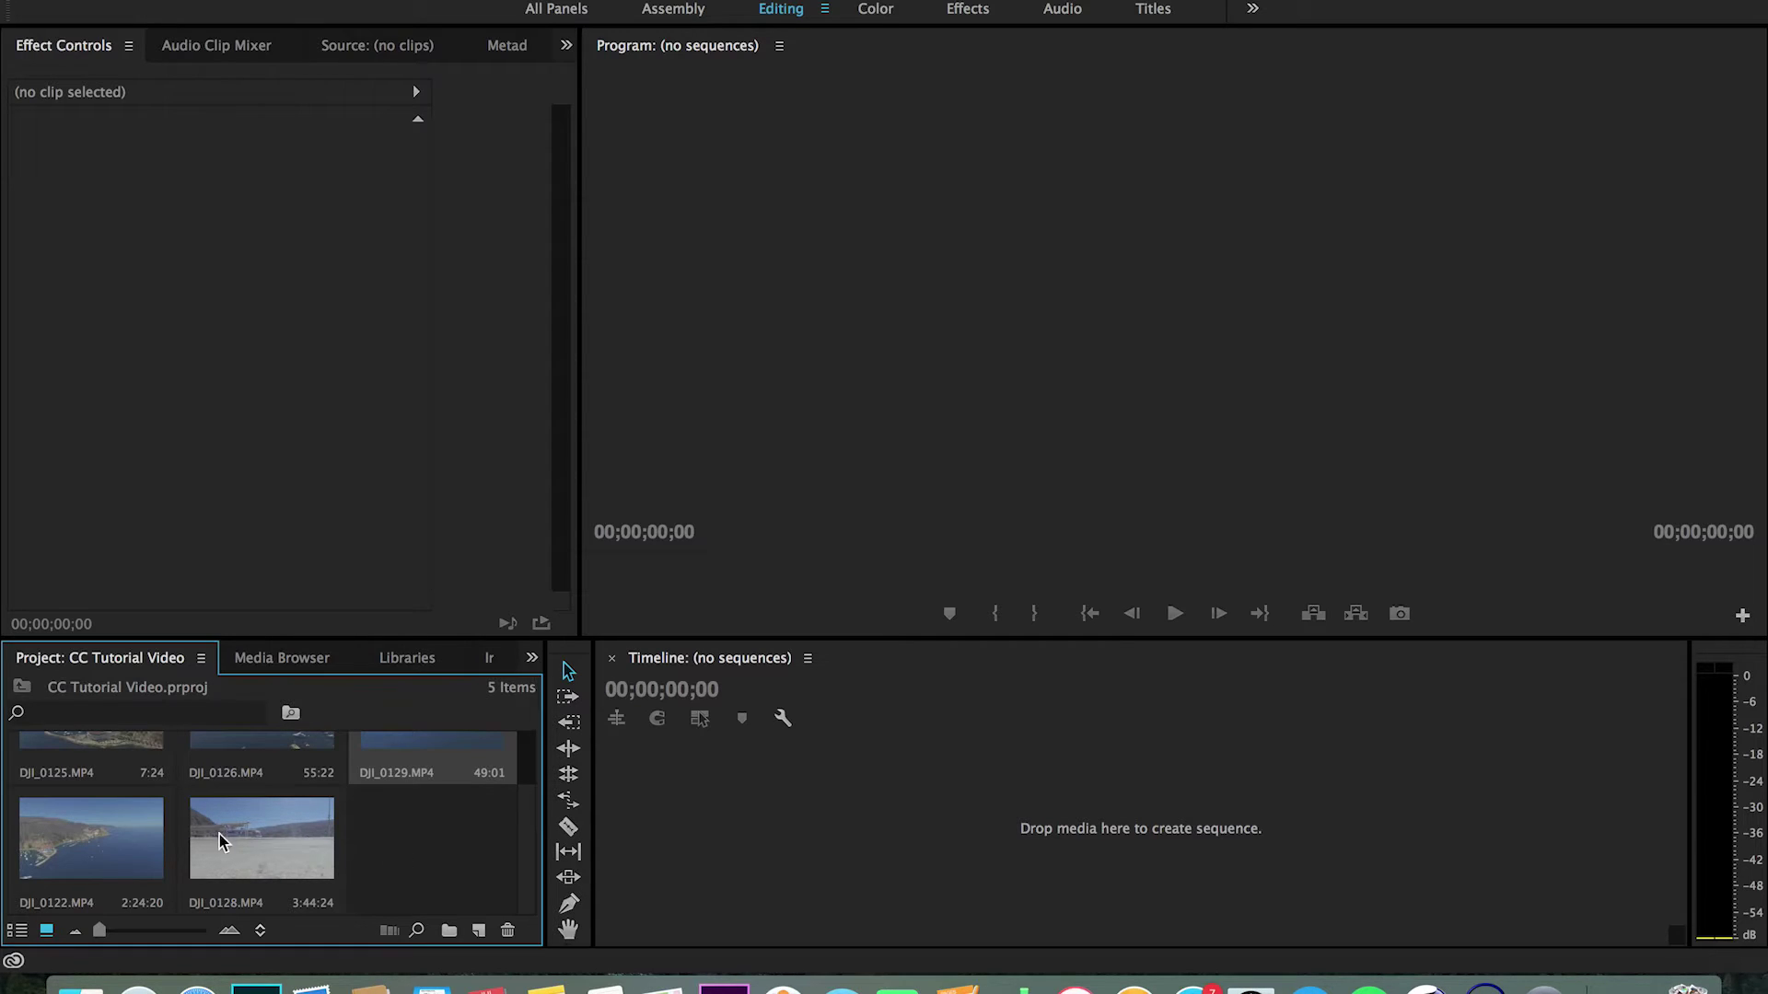
drag(284, 840, 812, 837)
Move the playhead to 00:00:22:23 in the sequence
click(1086, 716)
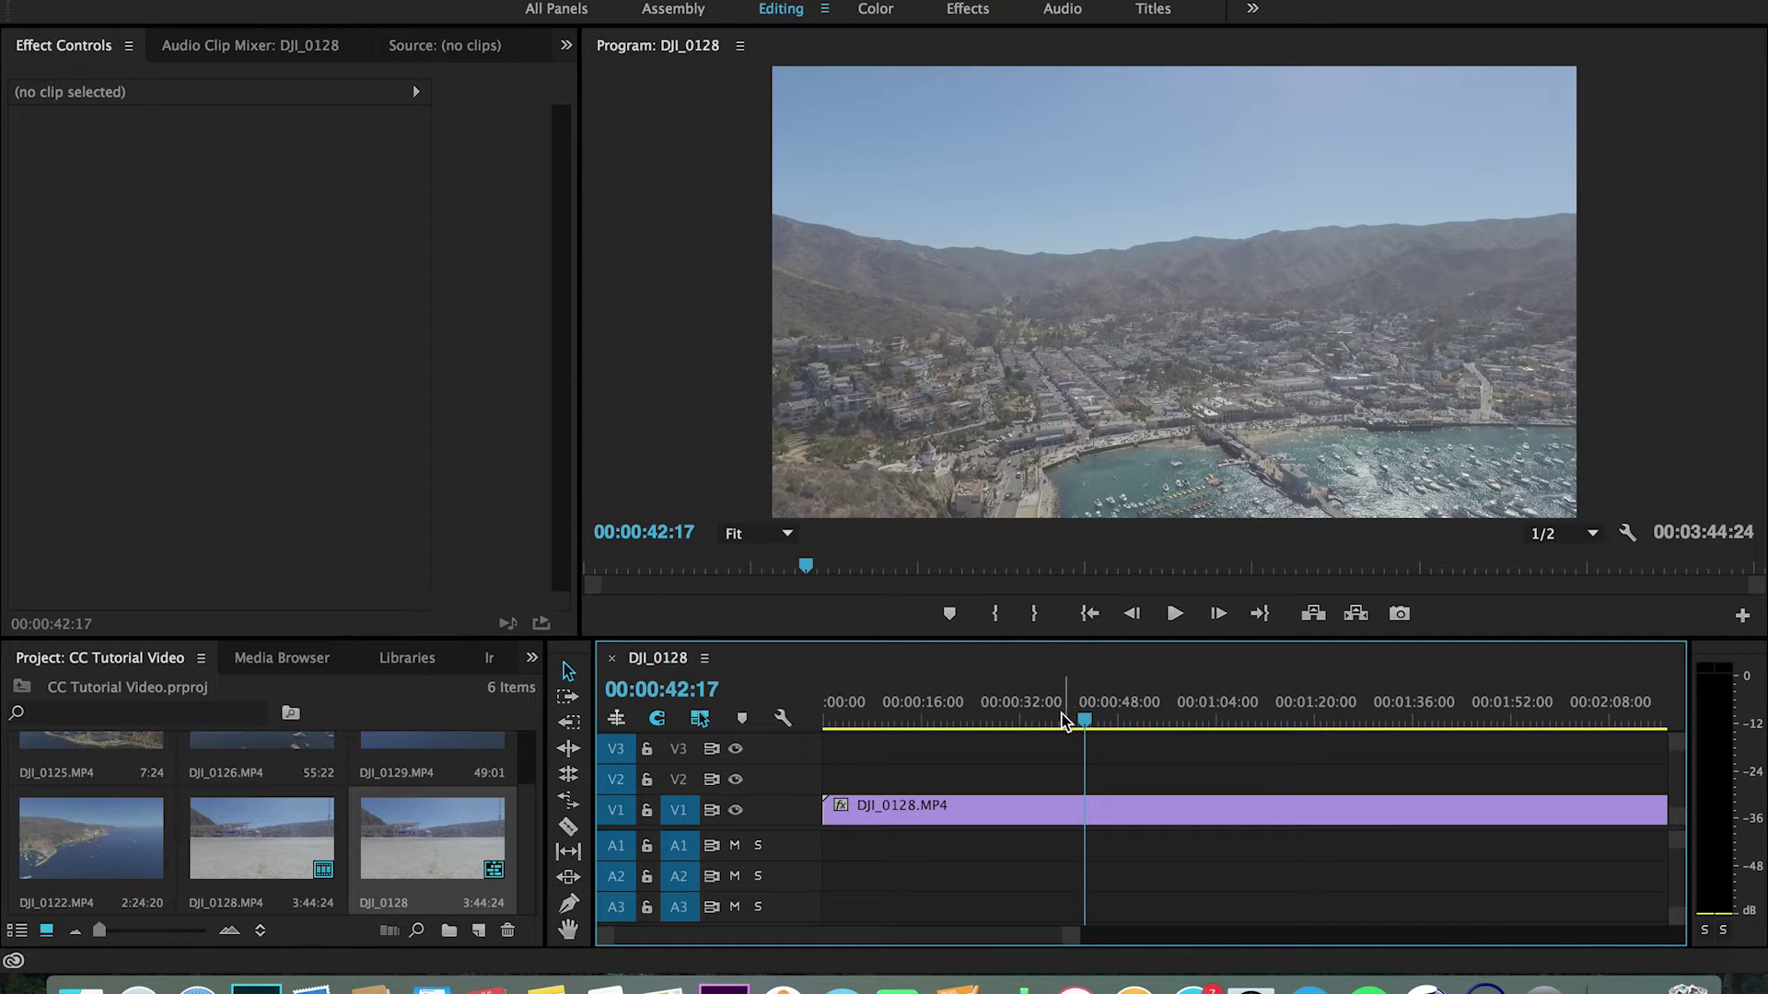
click(1032, 717)
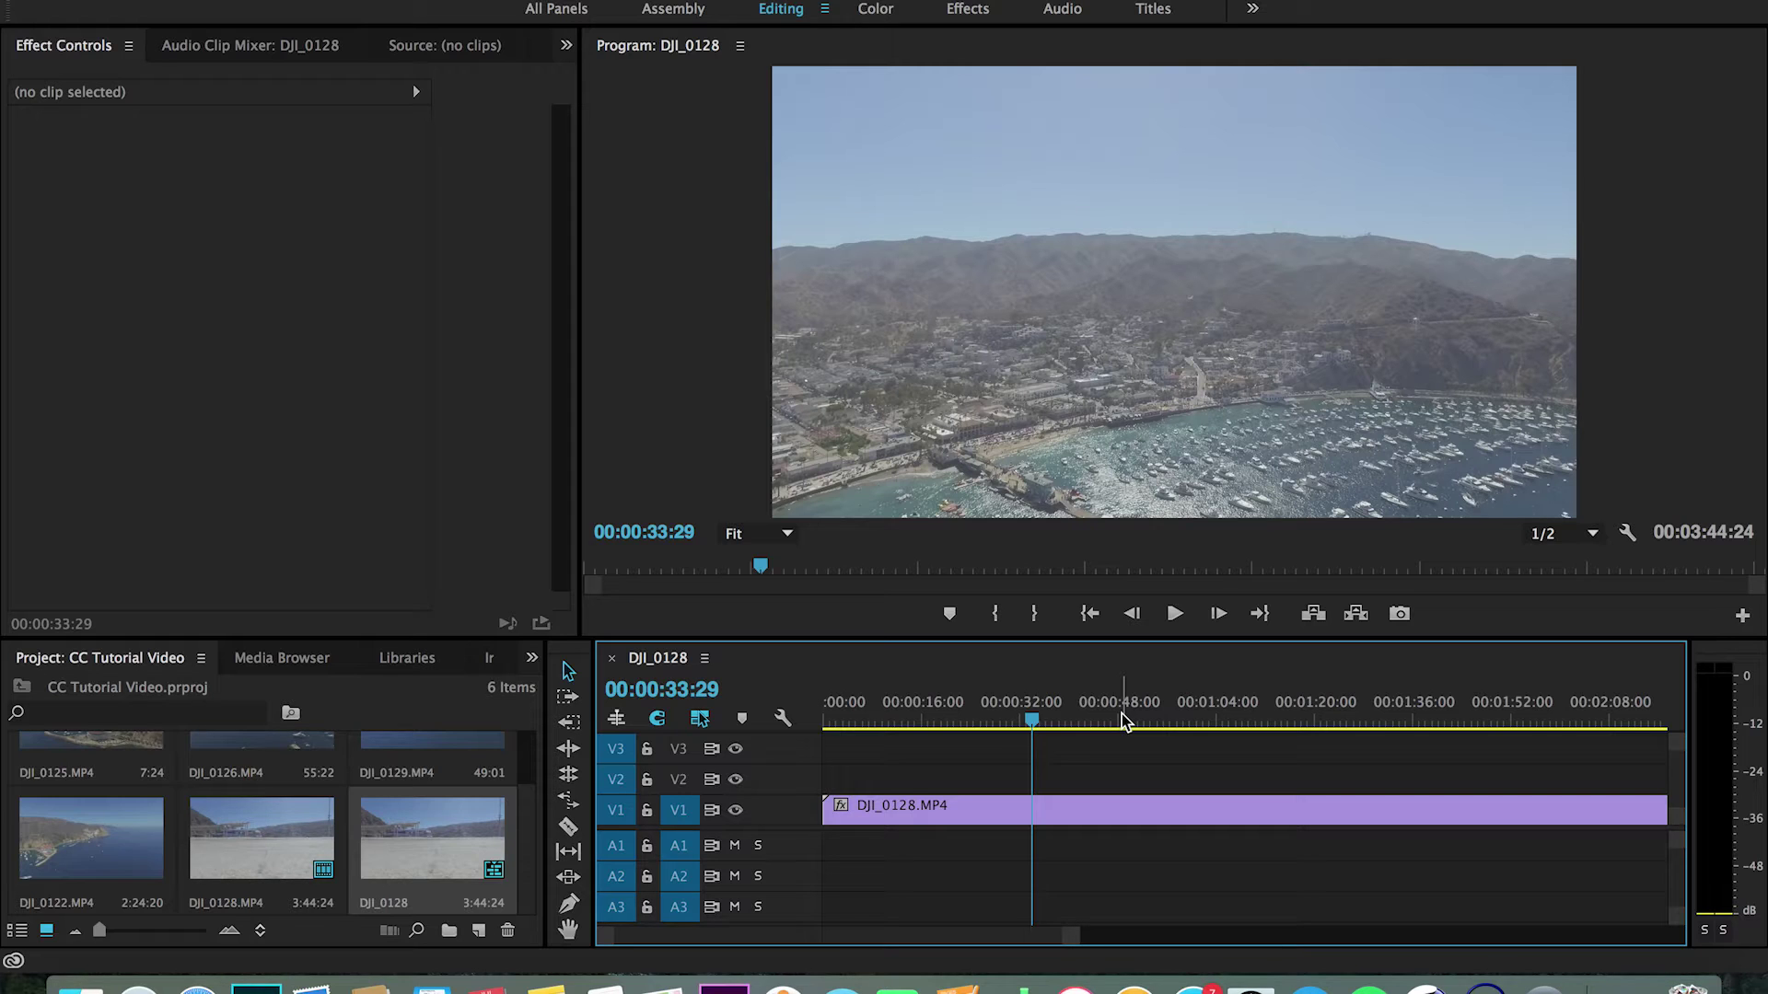
drag(1031, 719, 974, 726)
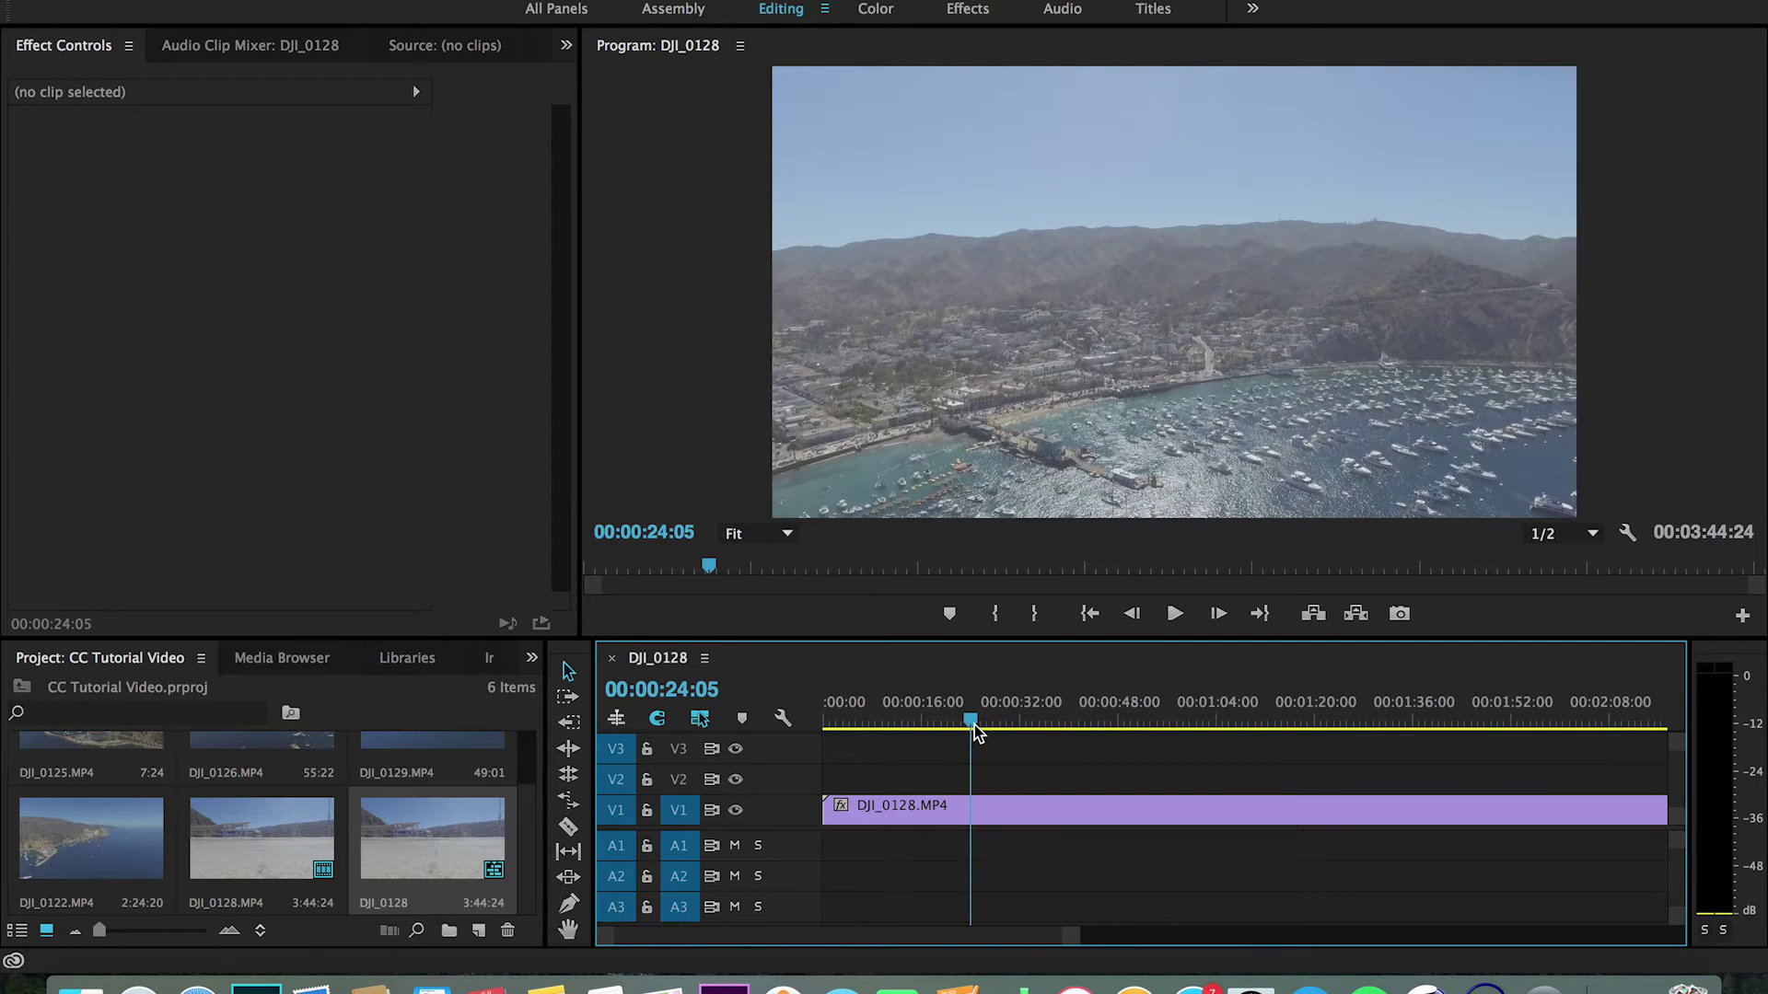
drag(964, 721, 957, 723)
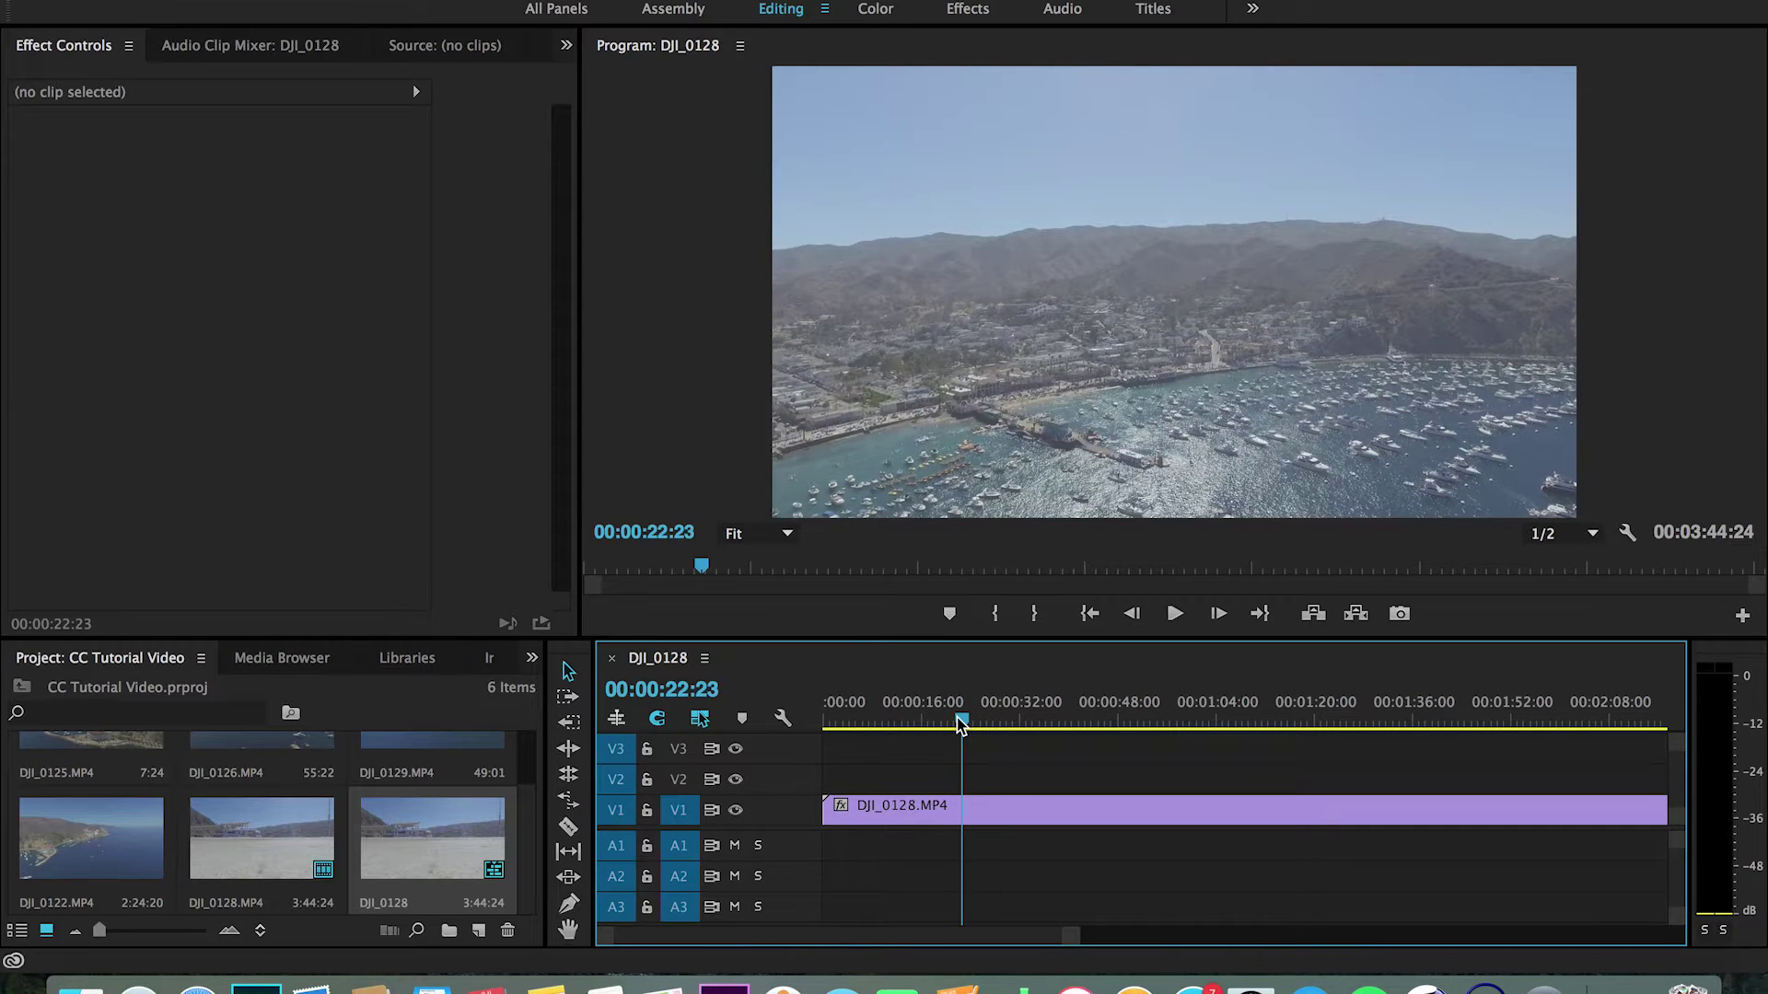
Apply Brightness & Contrast to the DJI_0128.MP4 clip from an Effects search for 'bright'
click(971, 807)
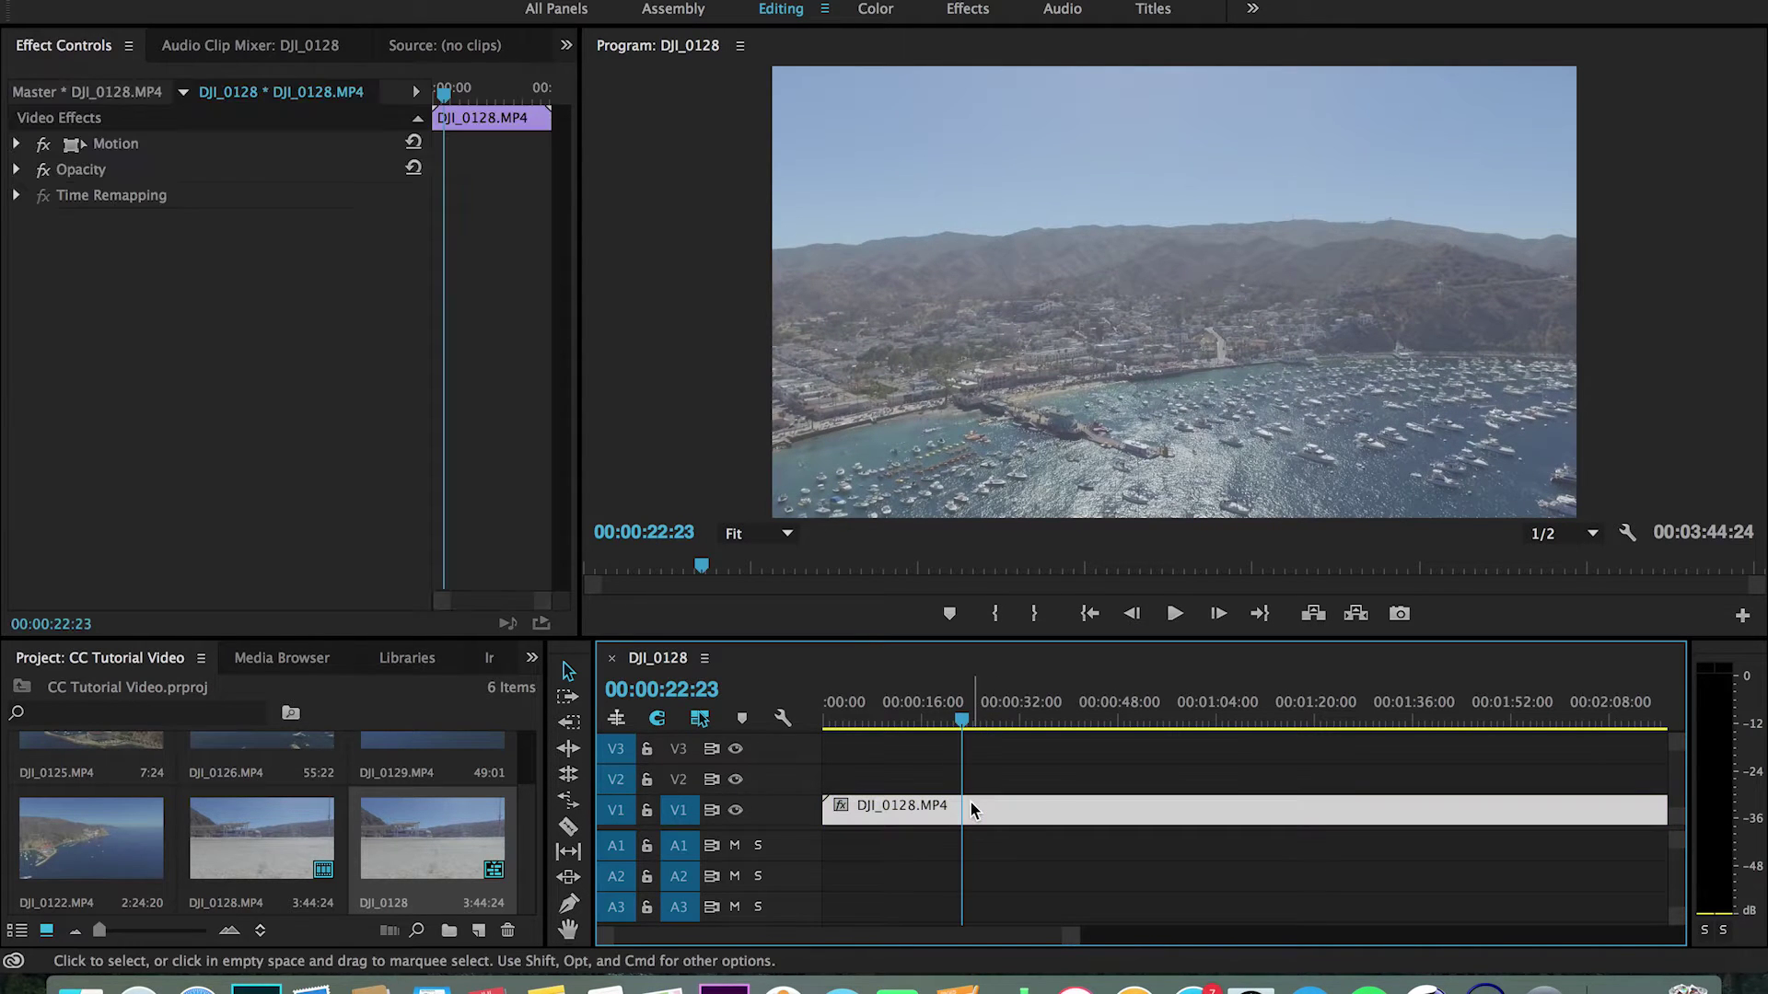
click(531, 657)
click(568, 796)
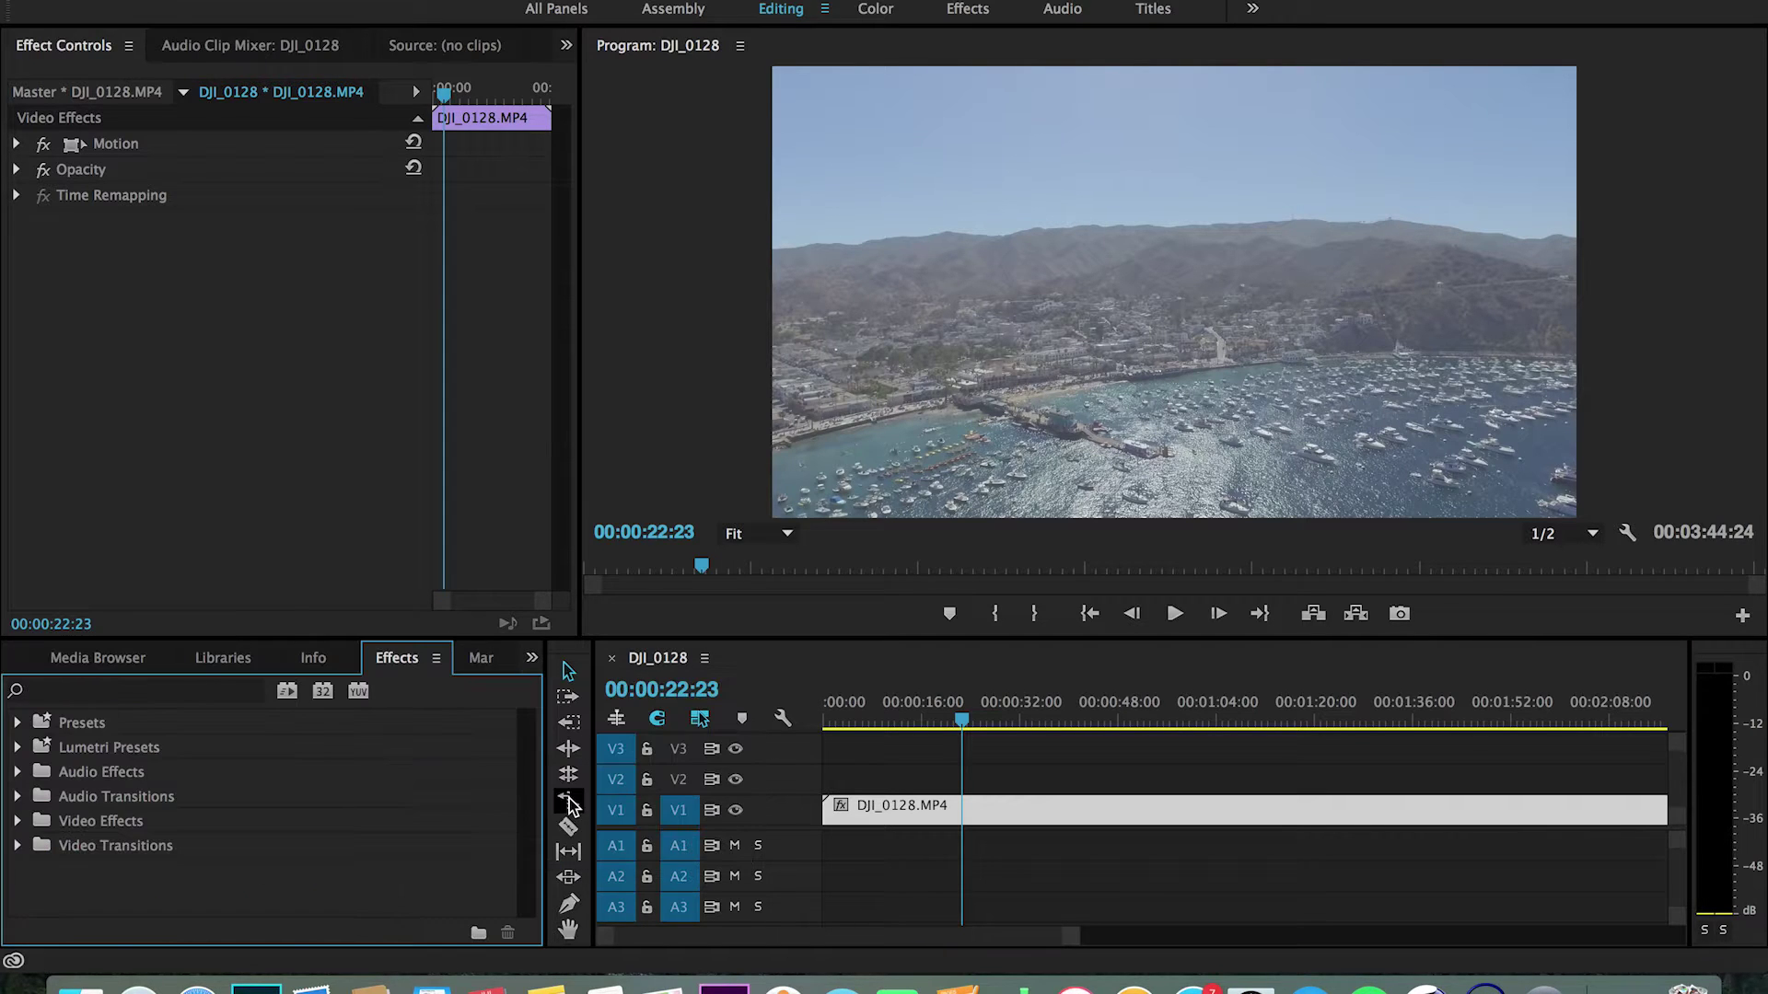
click(177, 695)
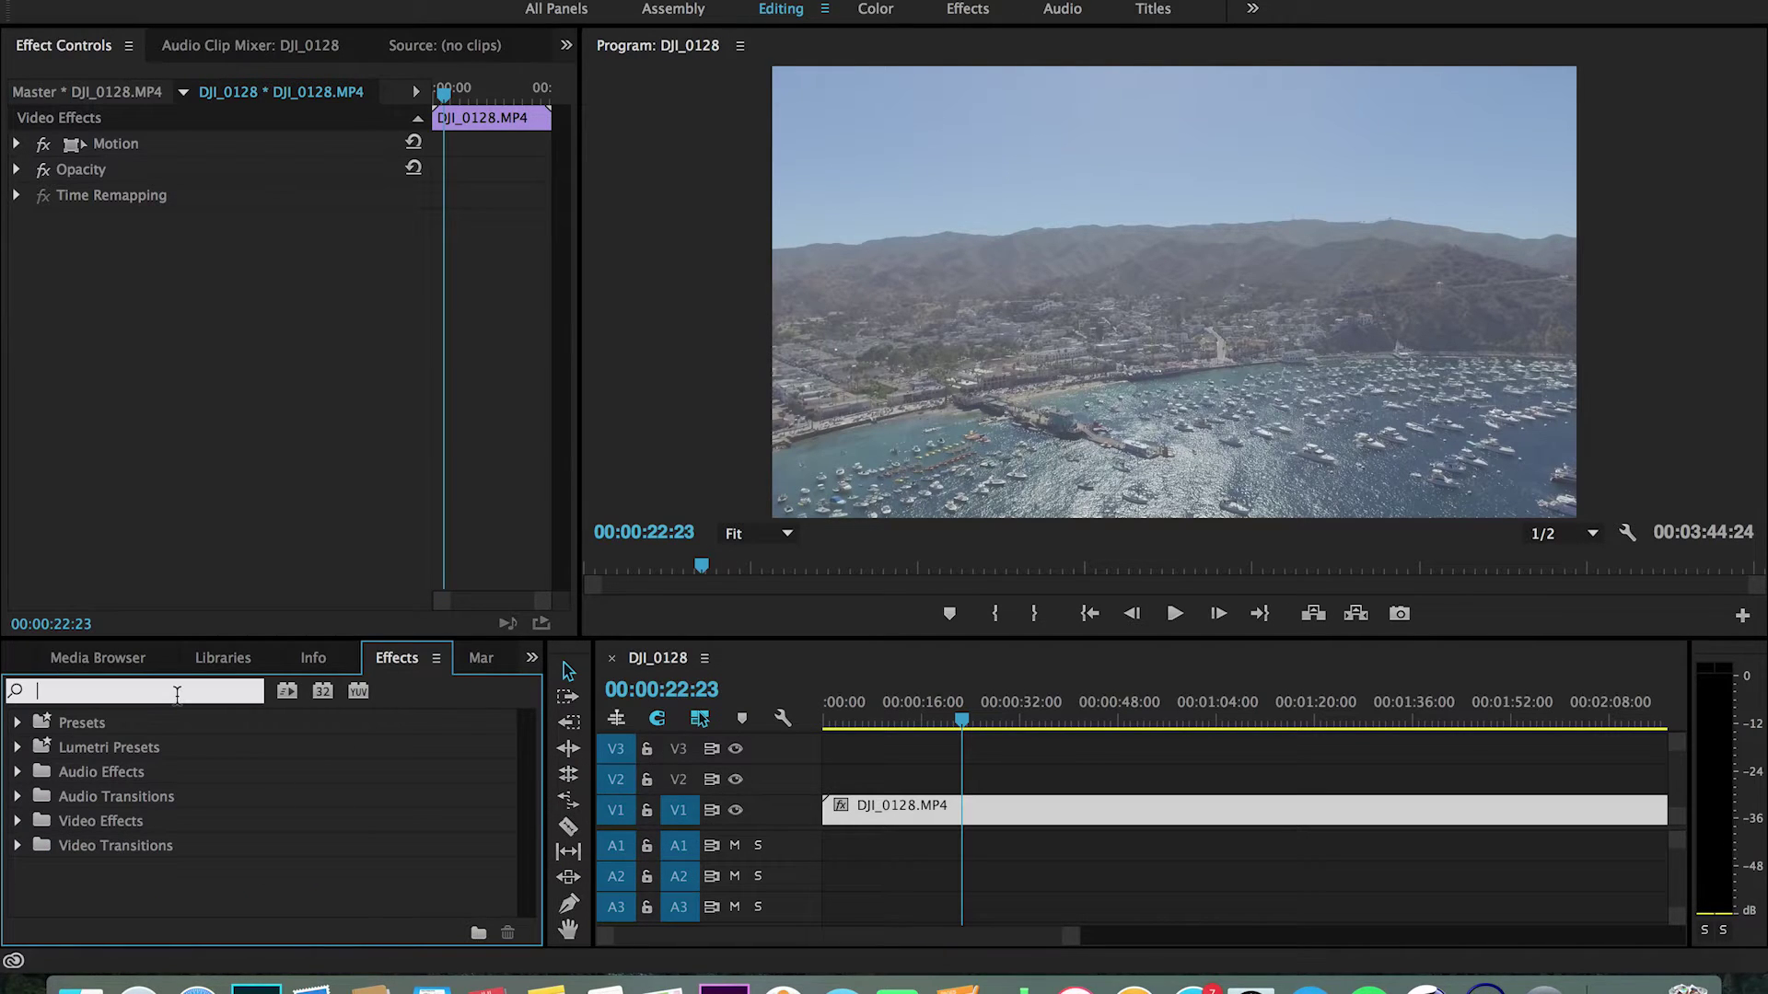
text(bright)
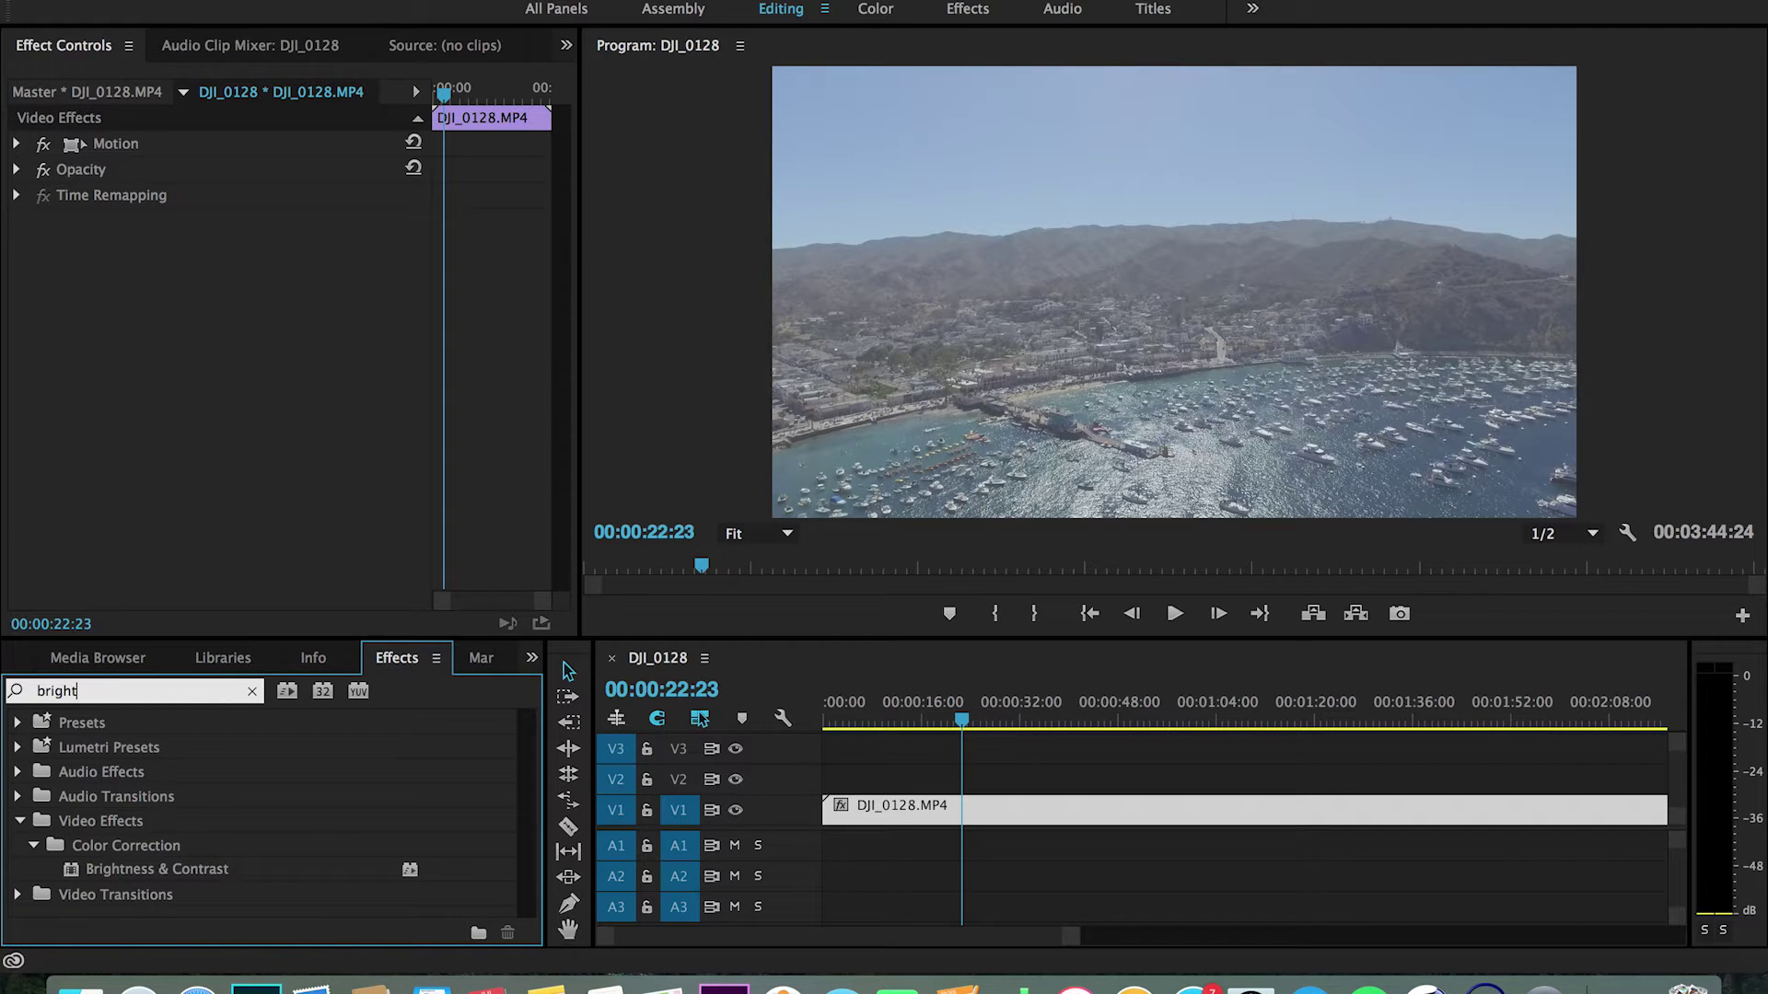
double_click(235, 868)
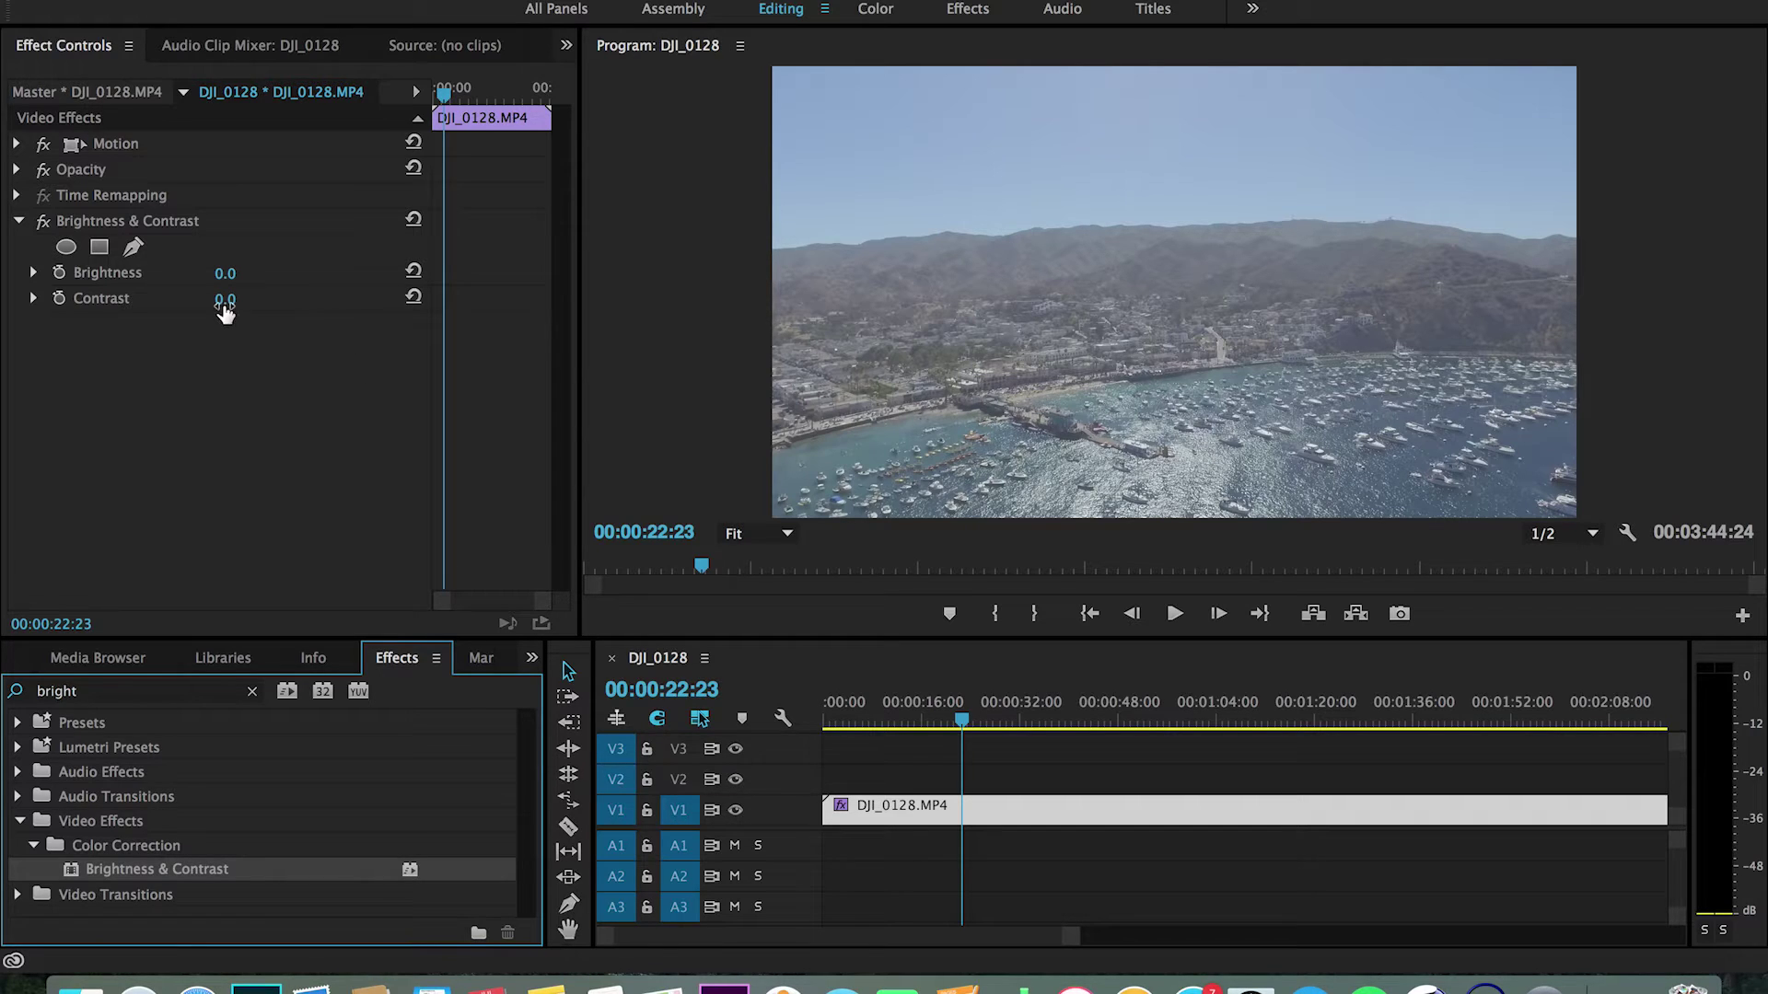
Set Brightness to 5.0 and Contrast to 48.0, then collapse the effect
click(224, 301)
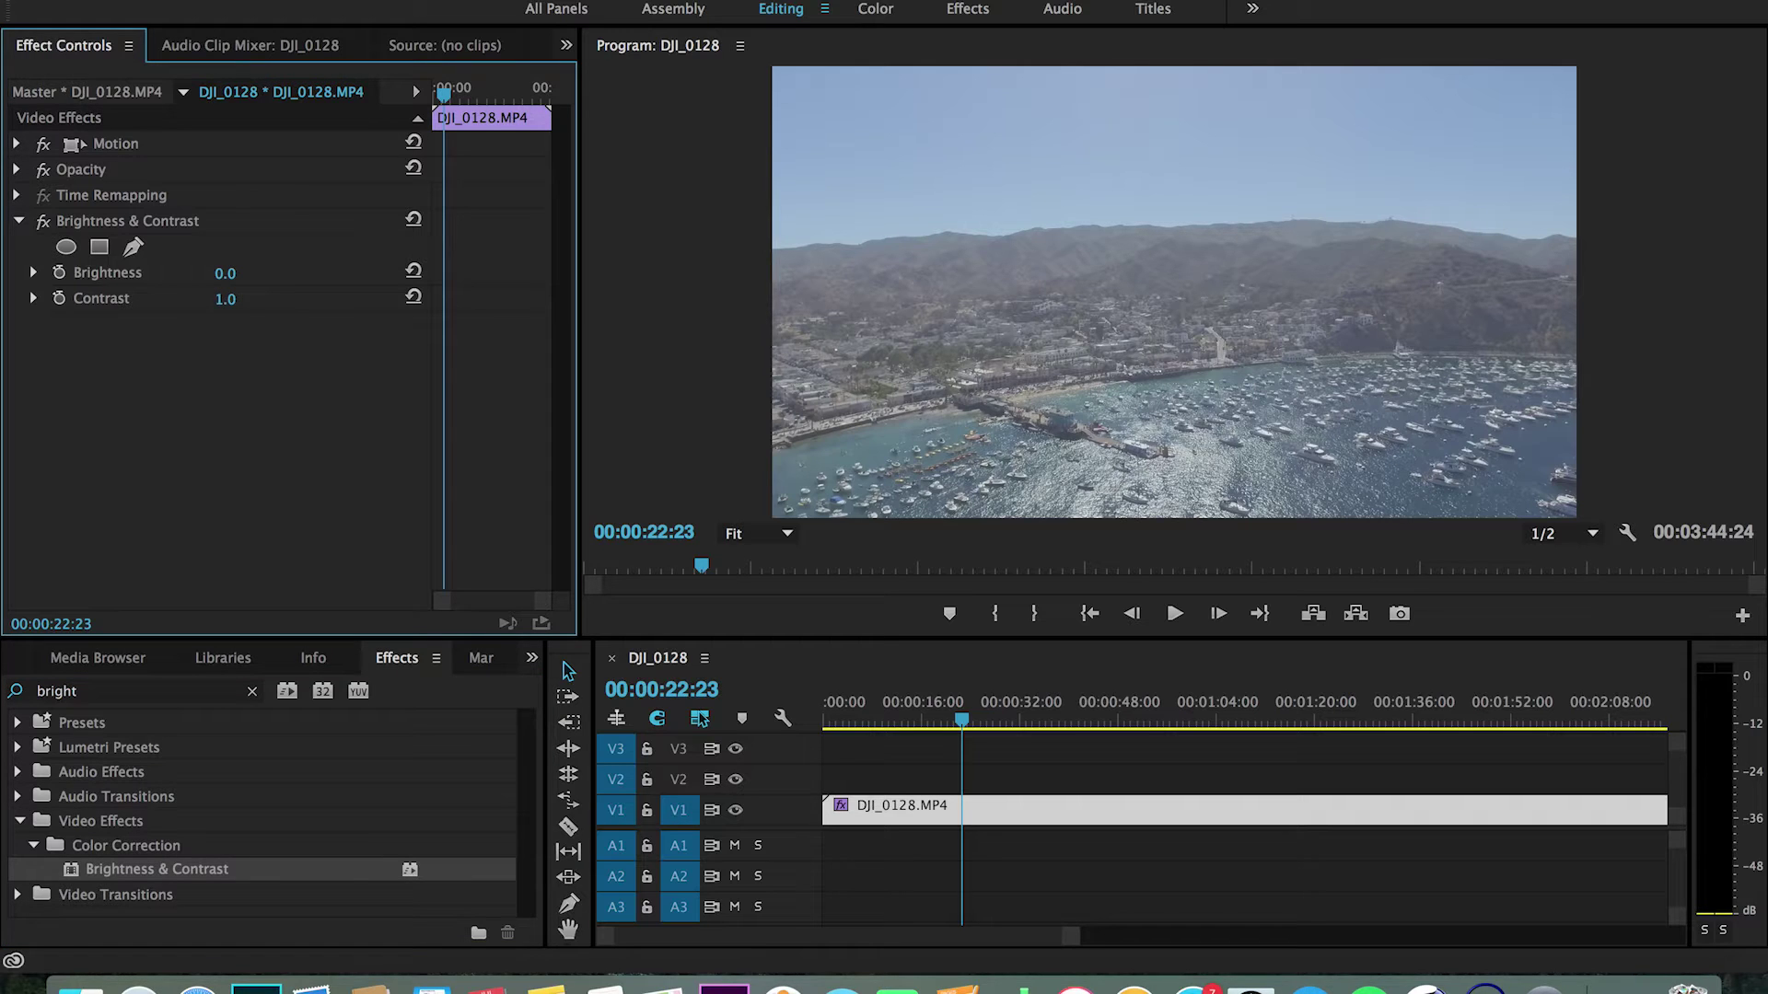
drag(224, 299, 247, 299)
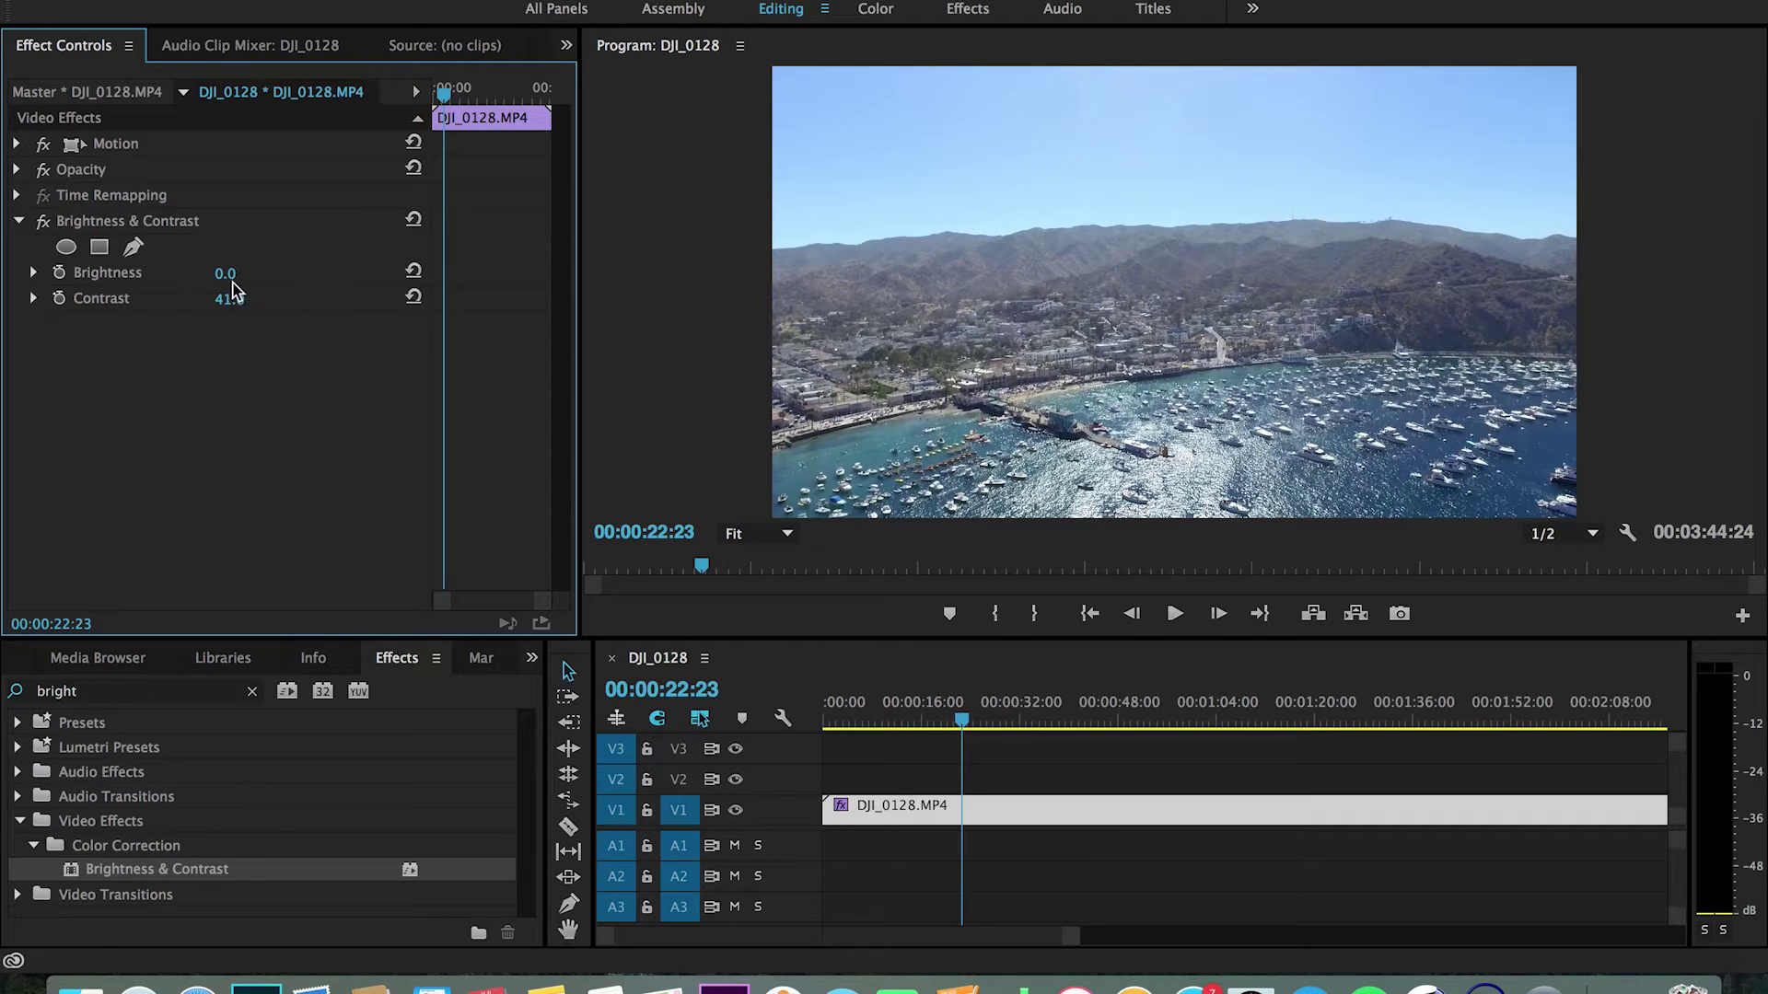
mouse_move(233, 287)
mouse_down()
mouse_move(242, 274)
mouse_move(244, 296)
mouse_up()
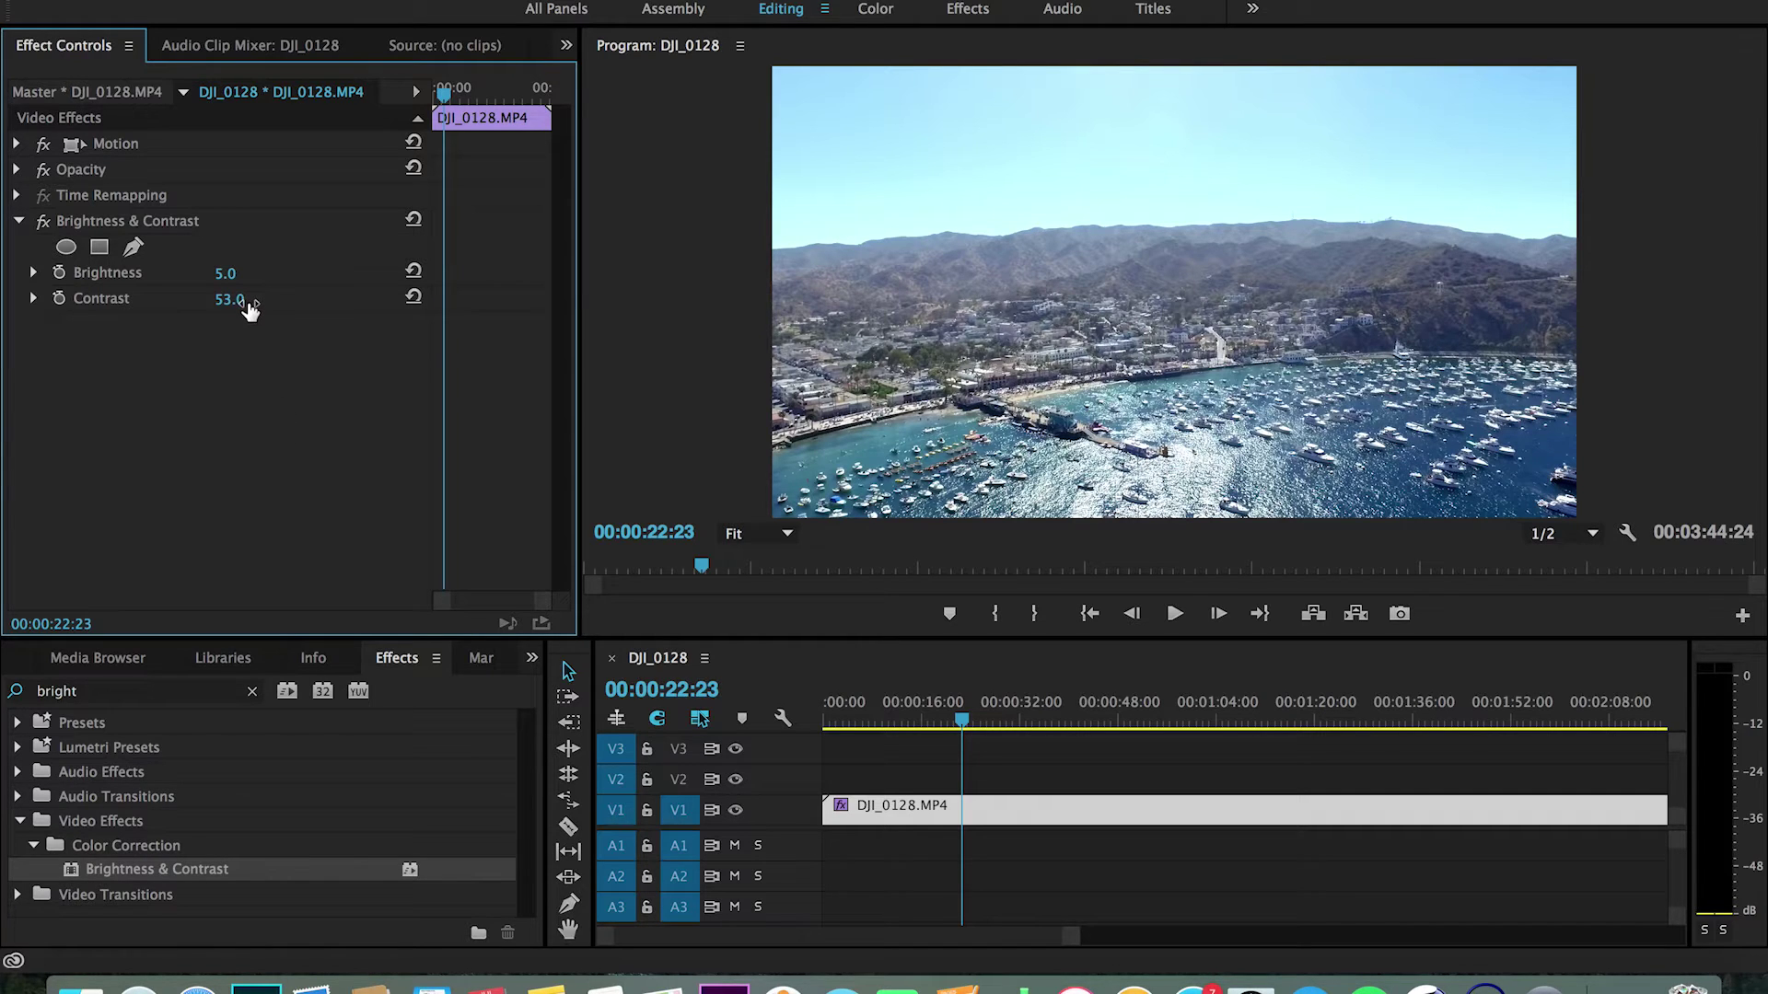
drag(235, 299, 246, 301)
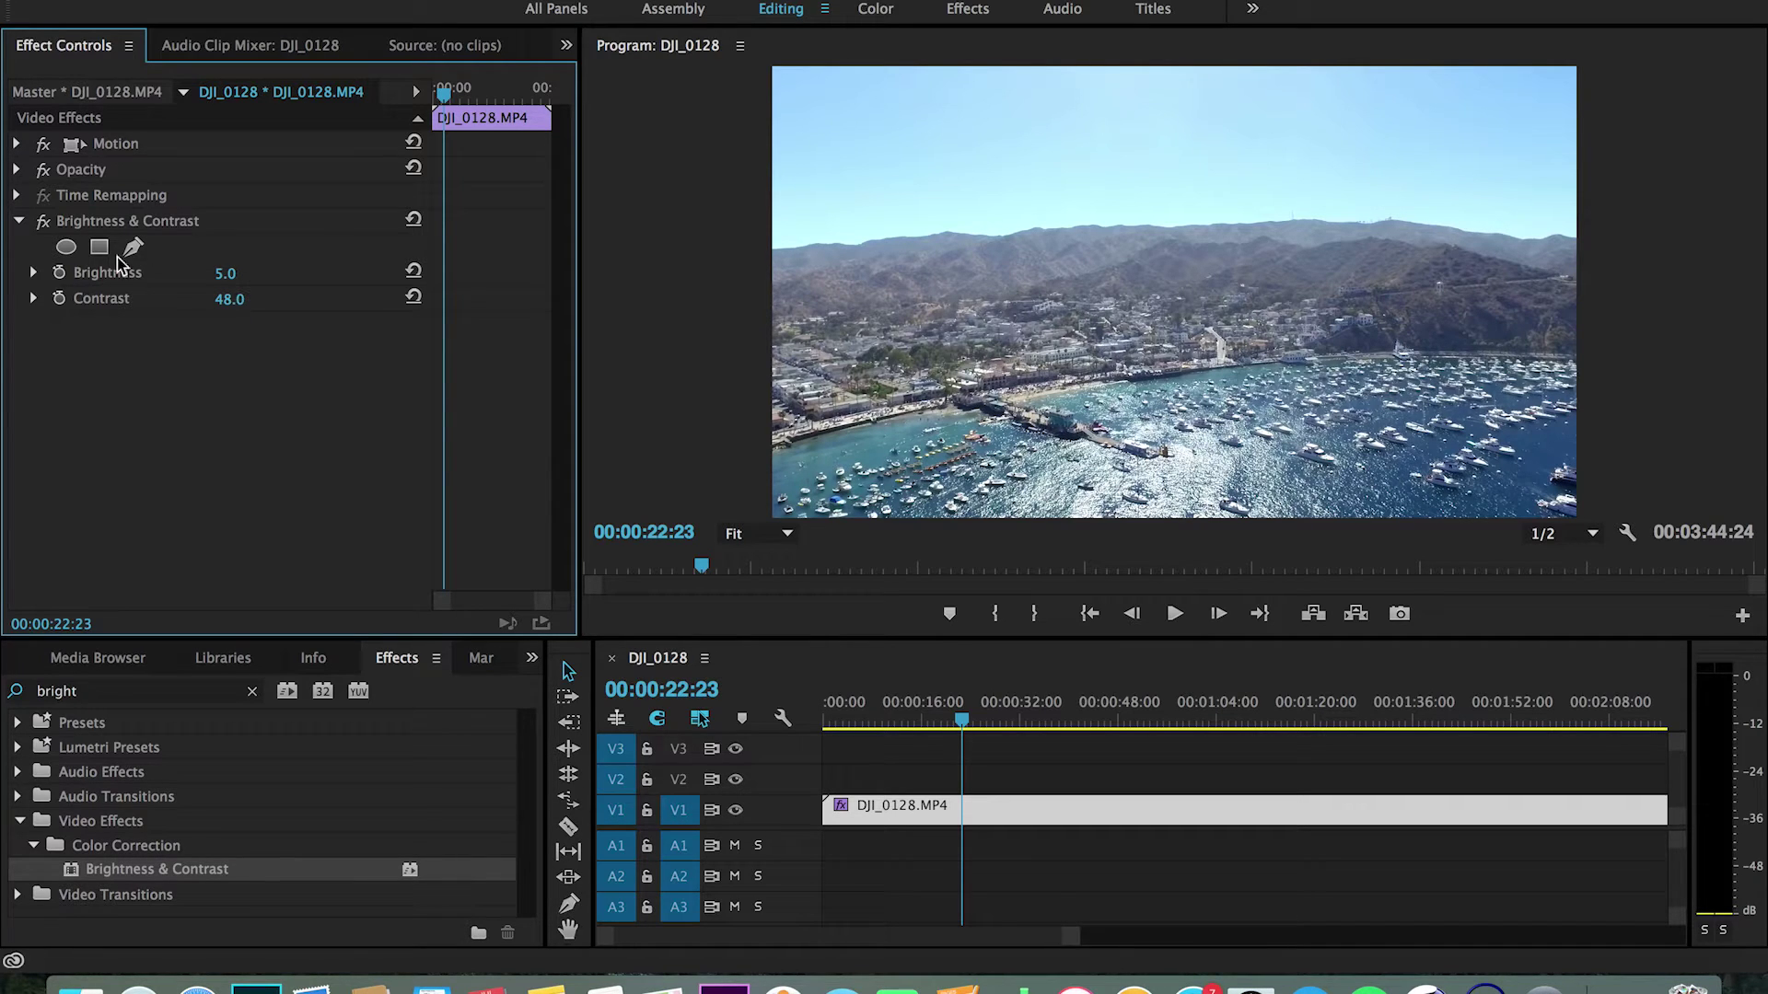
click(20, 222)
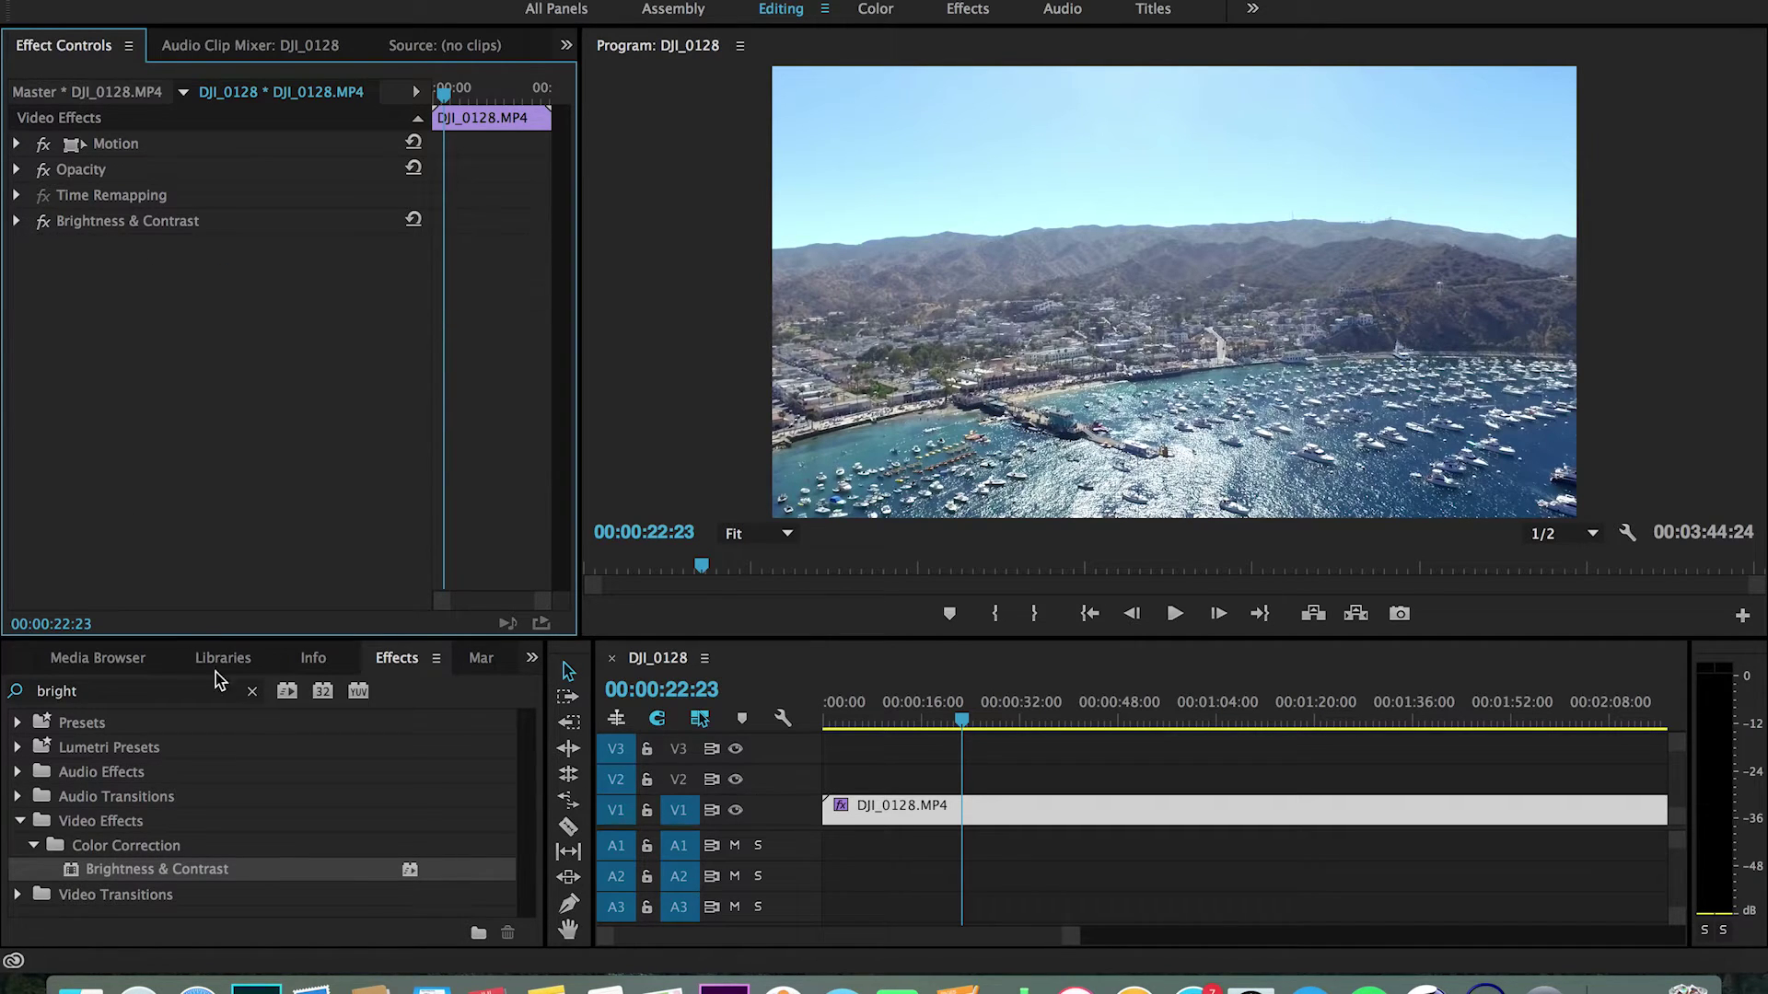
Search the effects for 'three' and 'fast' and browse the Color Correction folder
click(248, 695)
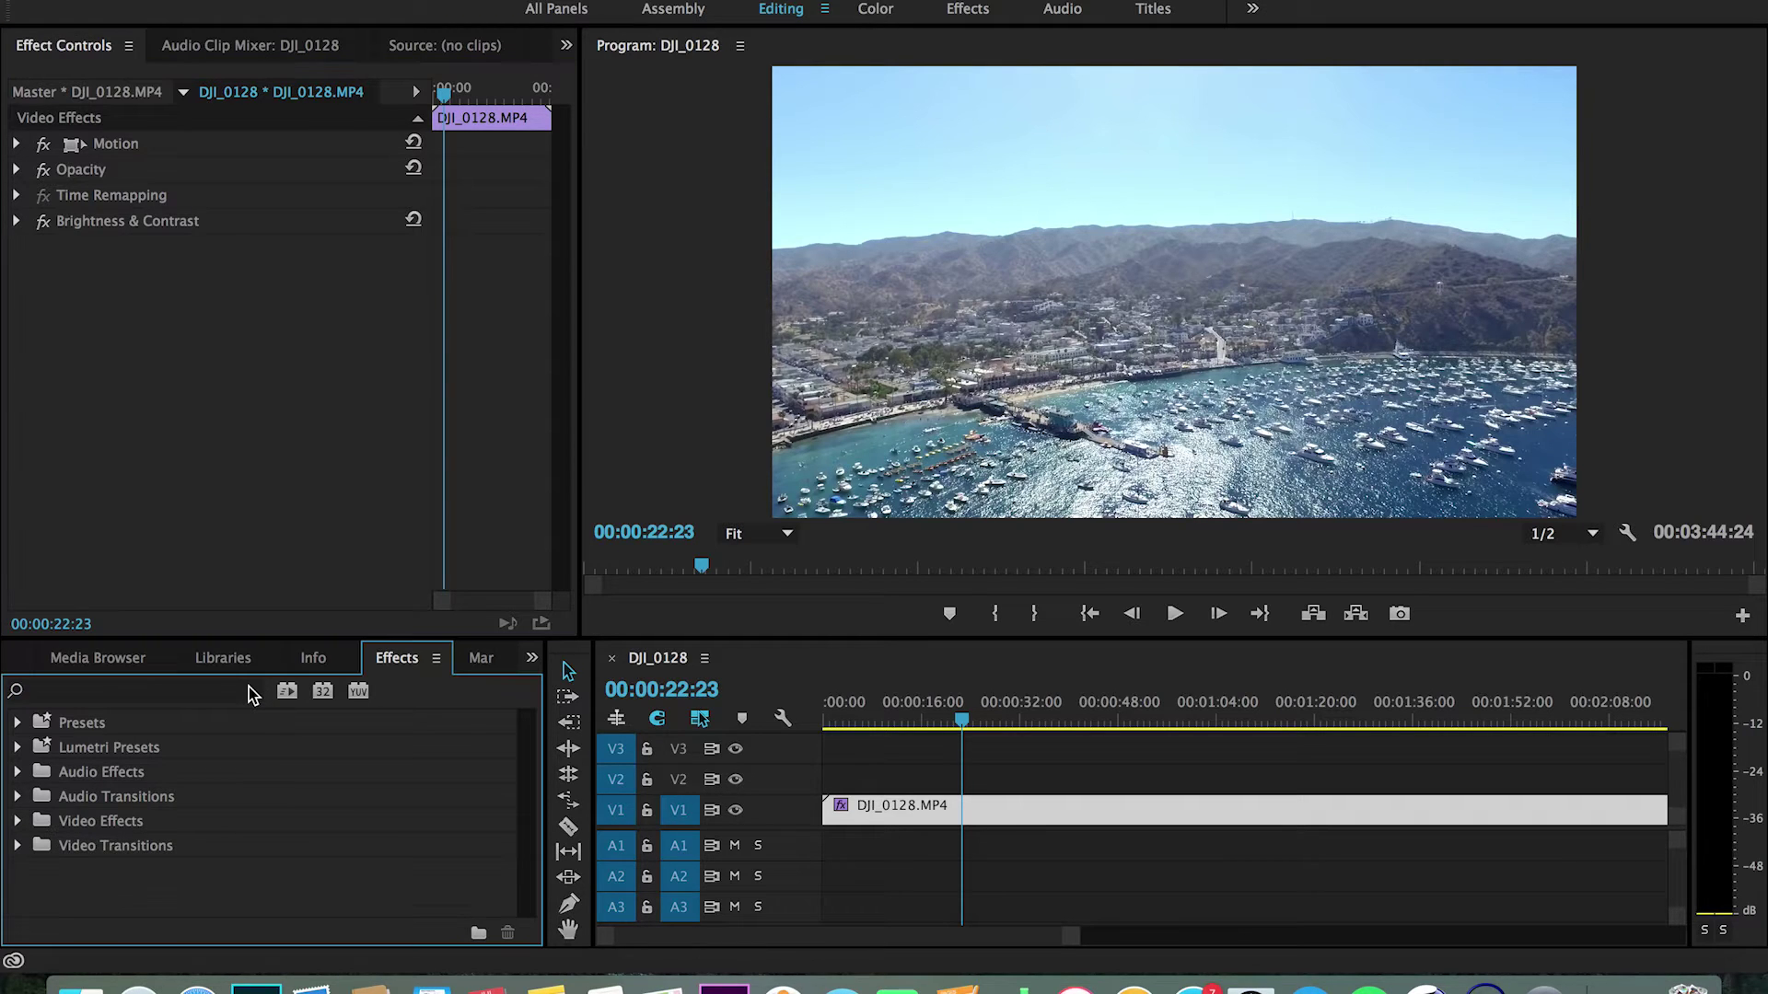
click(186, 696)
text(three)
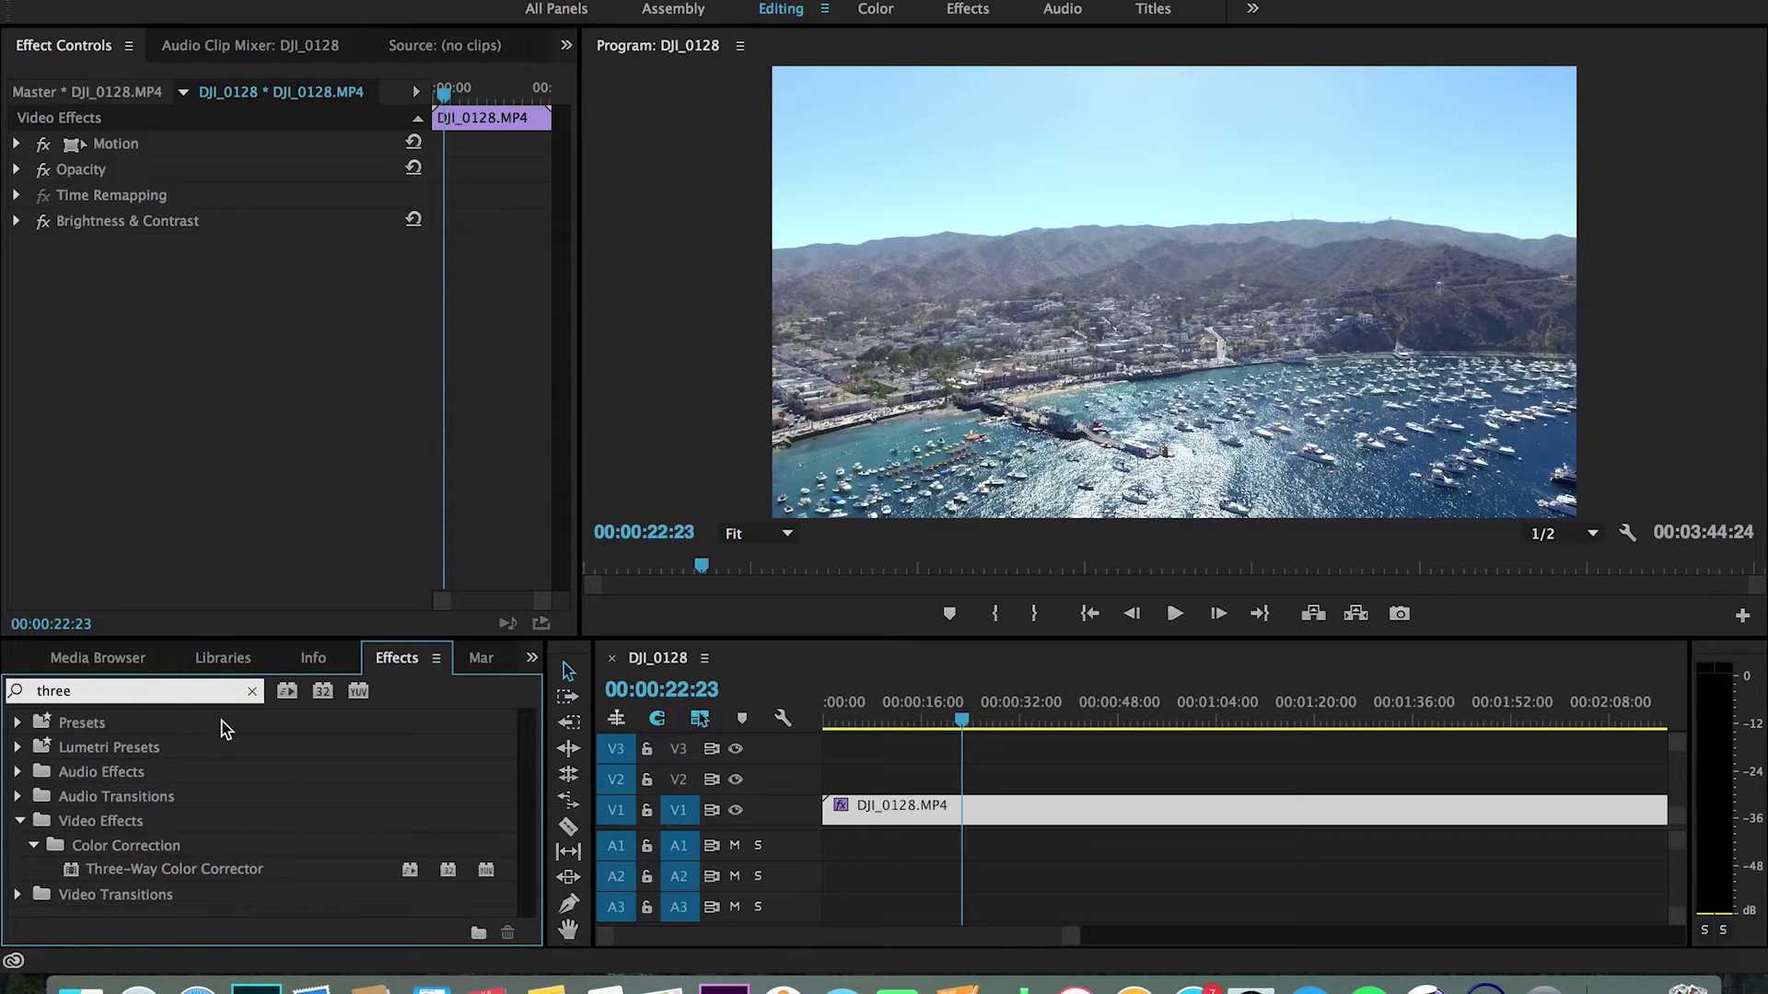
click(252, 691)
text(fast)
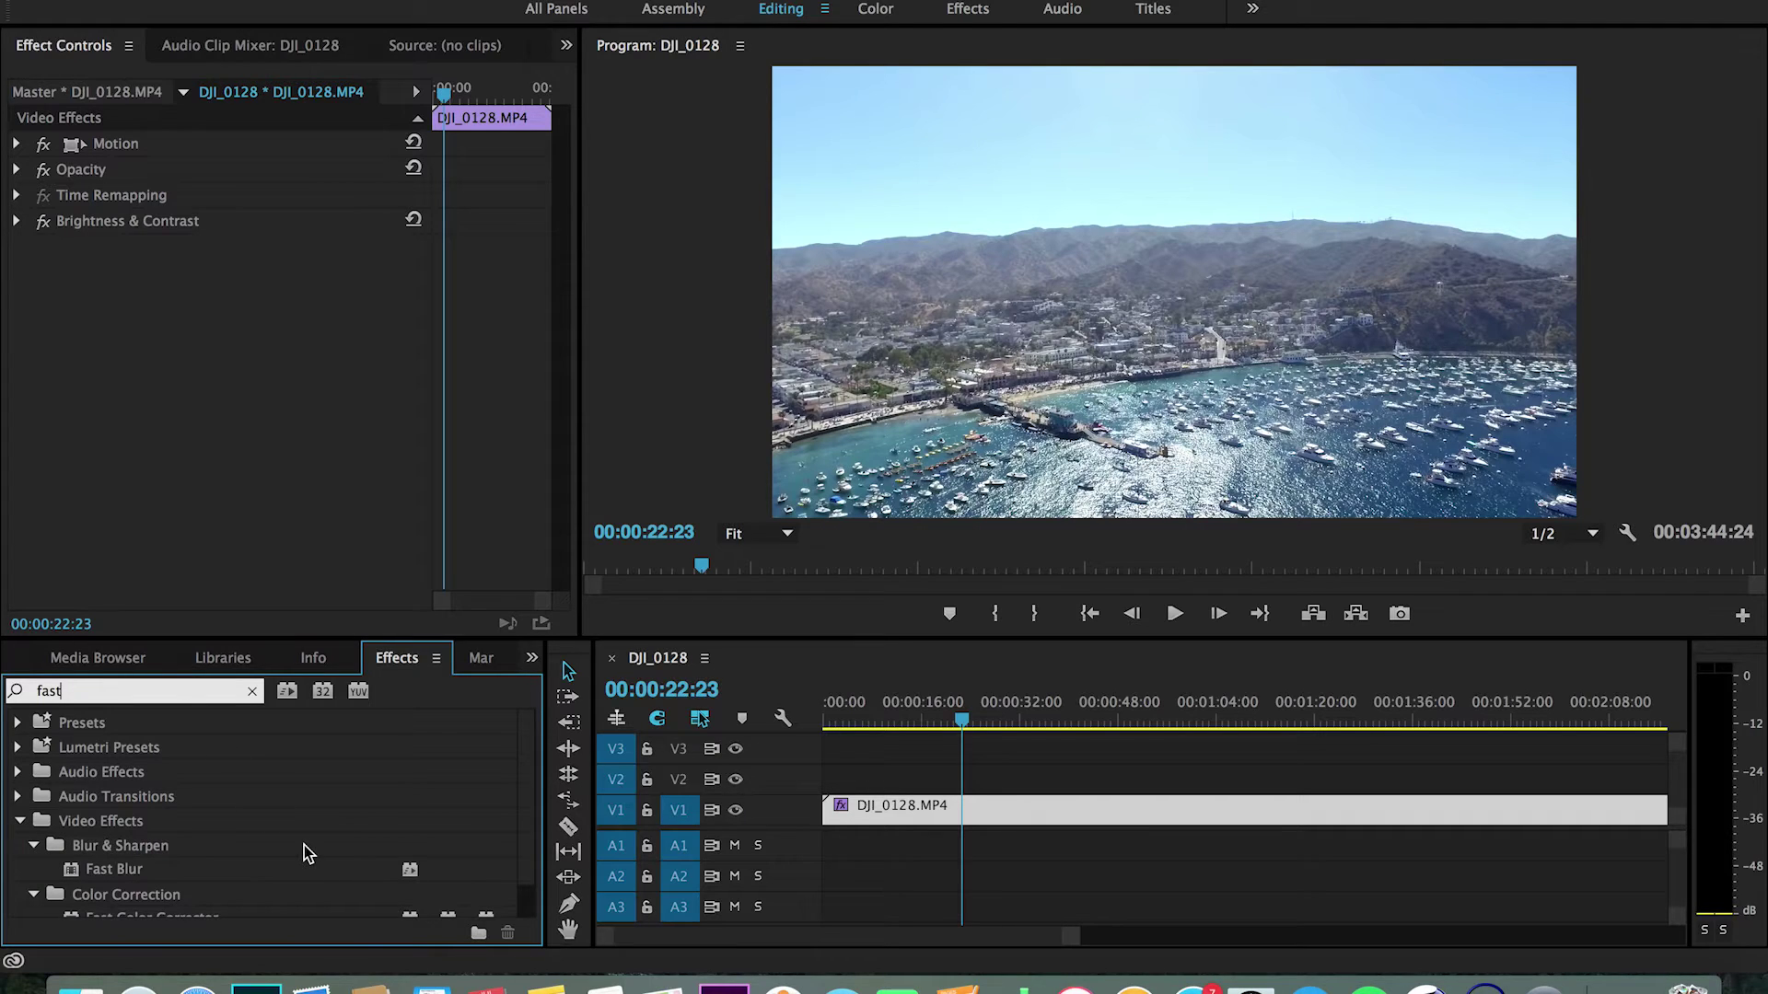
scroll(304, 845, down, 1)
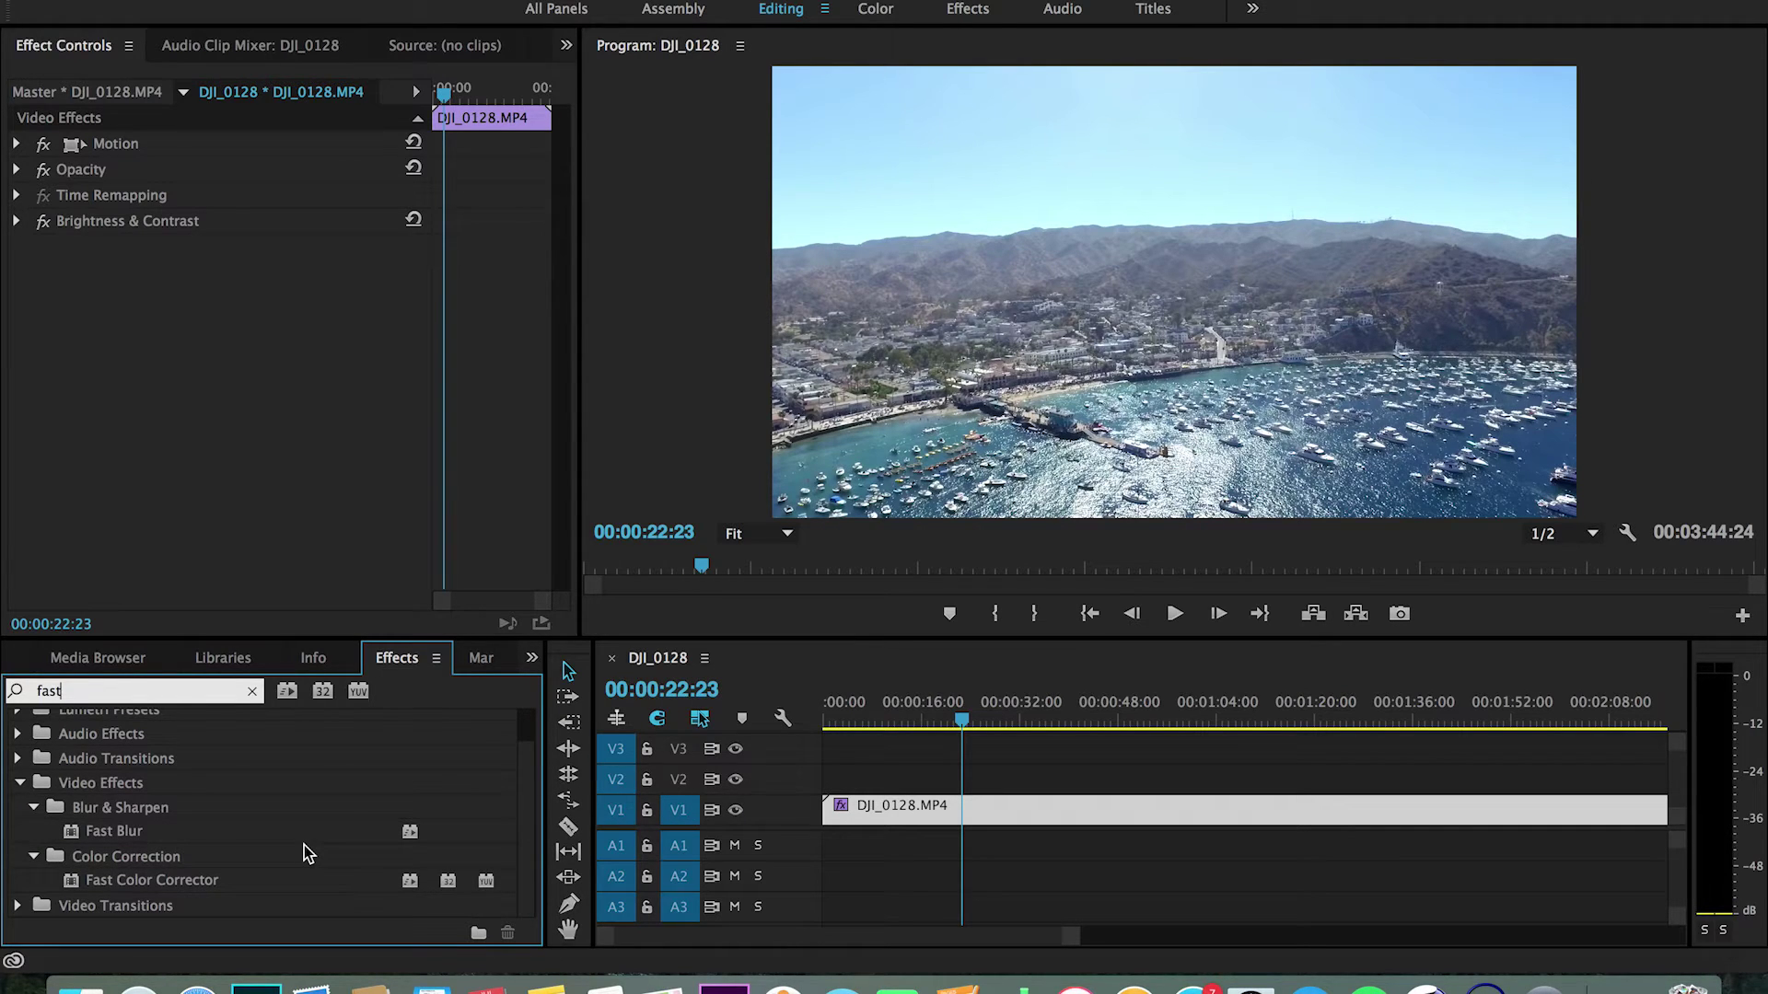
scroll(303, 845, up, 1)
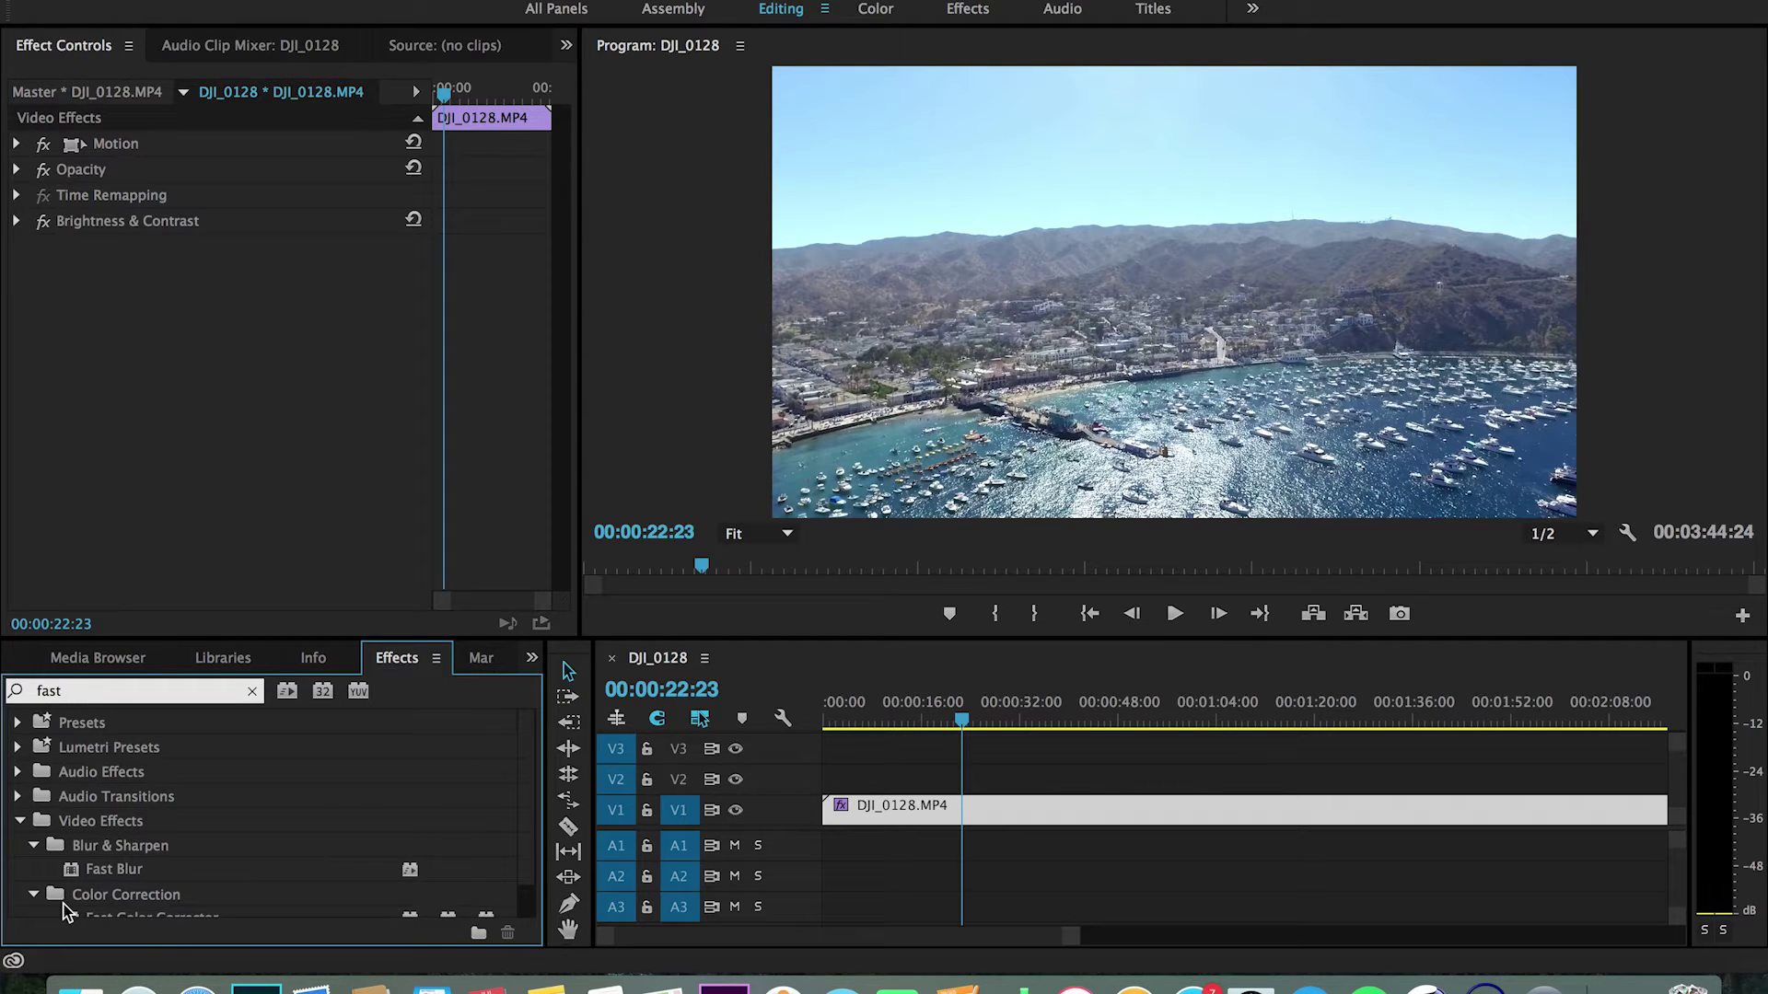
click(33, 895)
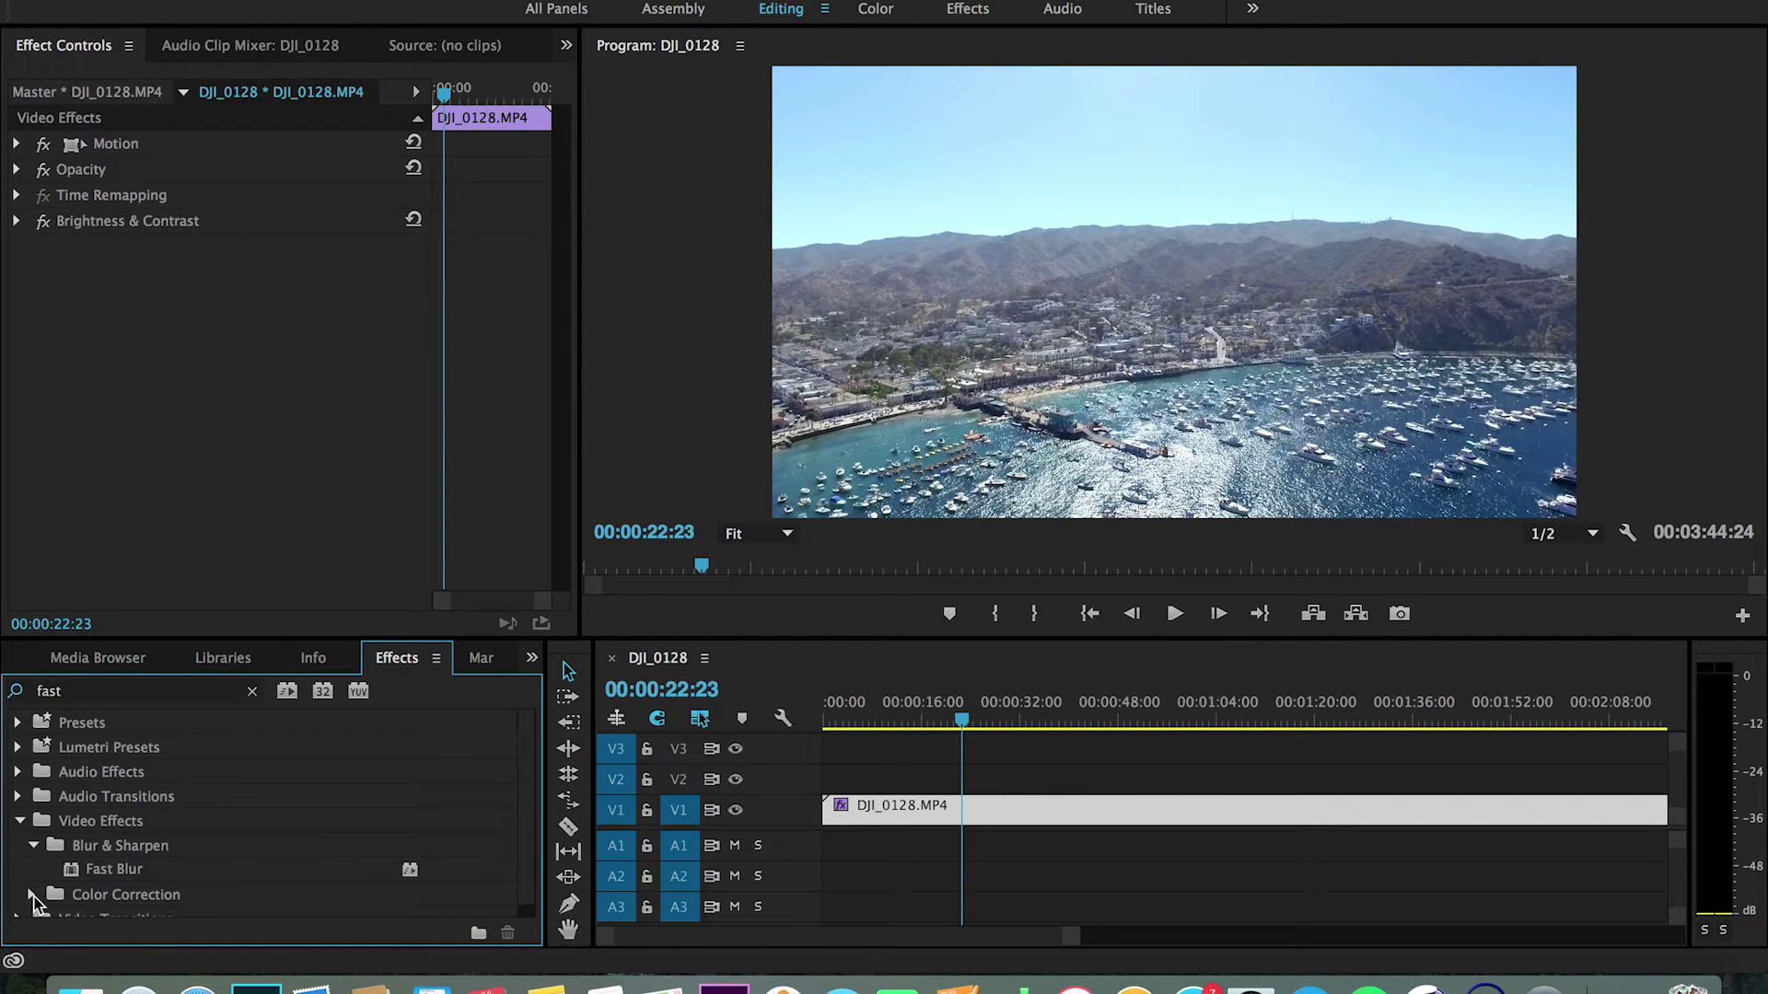
click(33, 894)
Apply the Three-Way Color Corrector from a fresh 'three' effects search
click(252, 690)
click(192, 698)
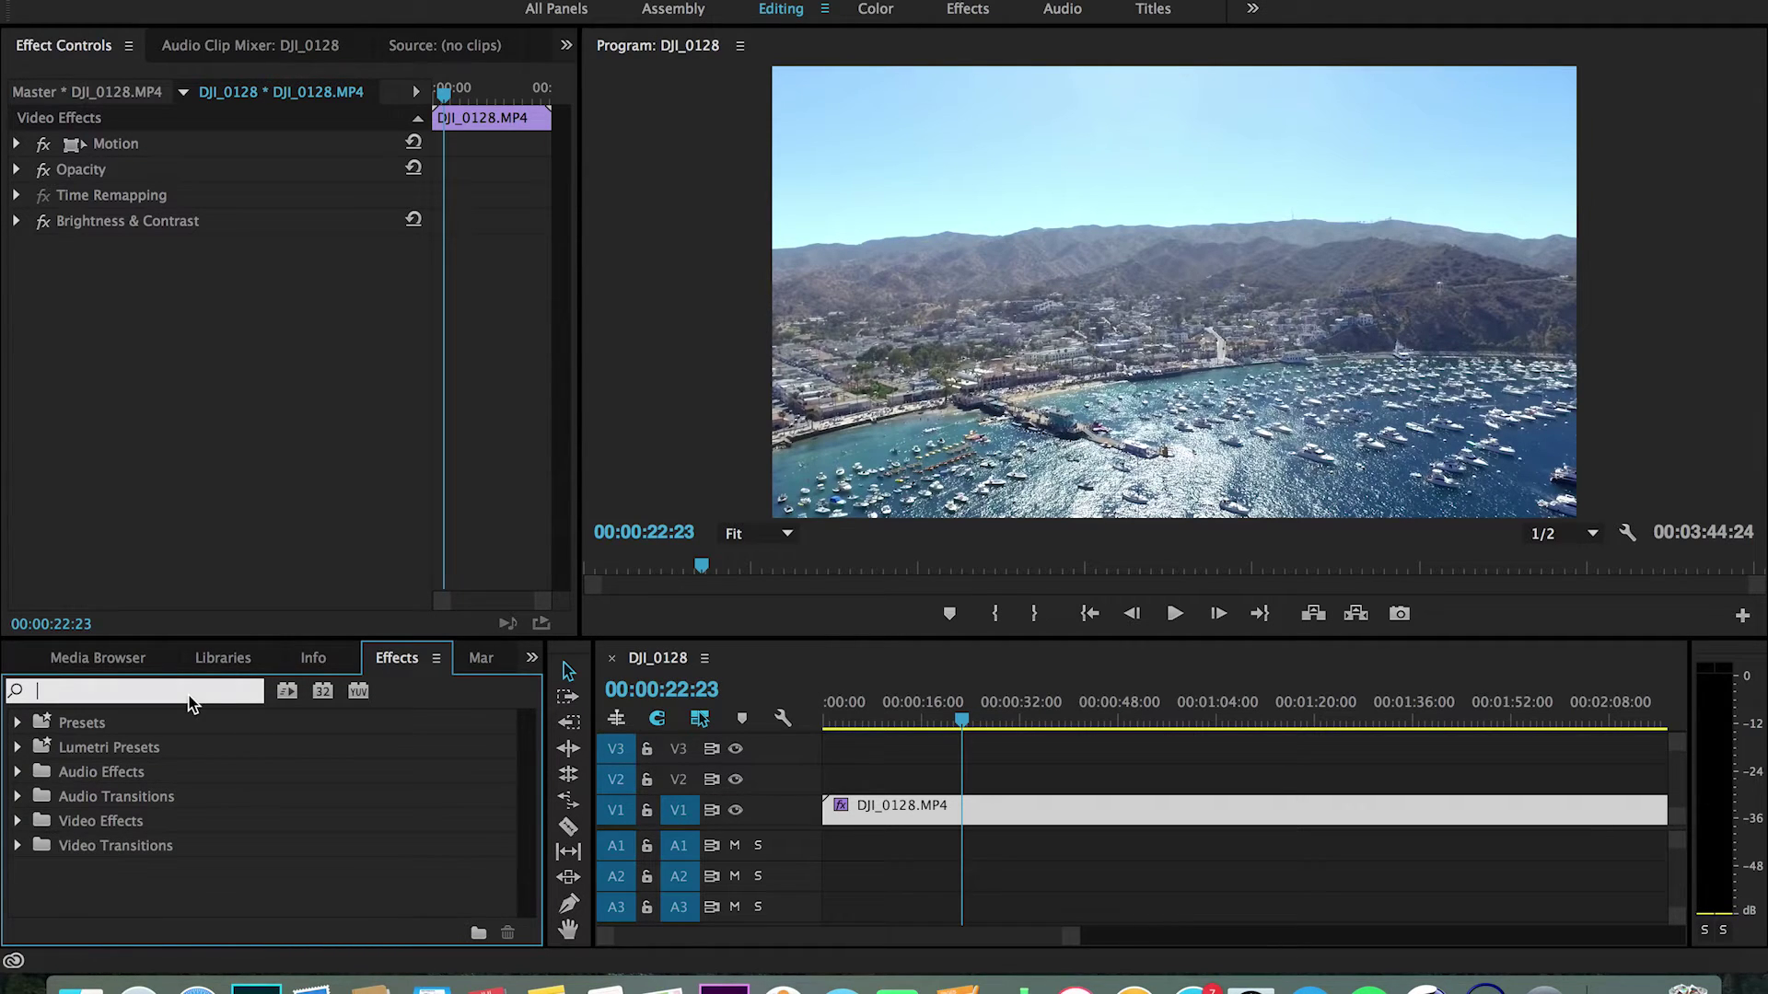
text(three)
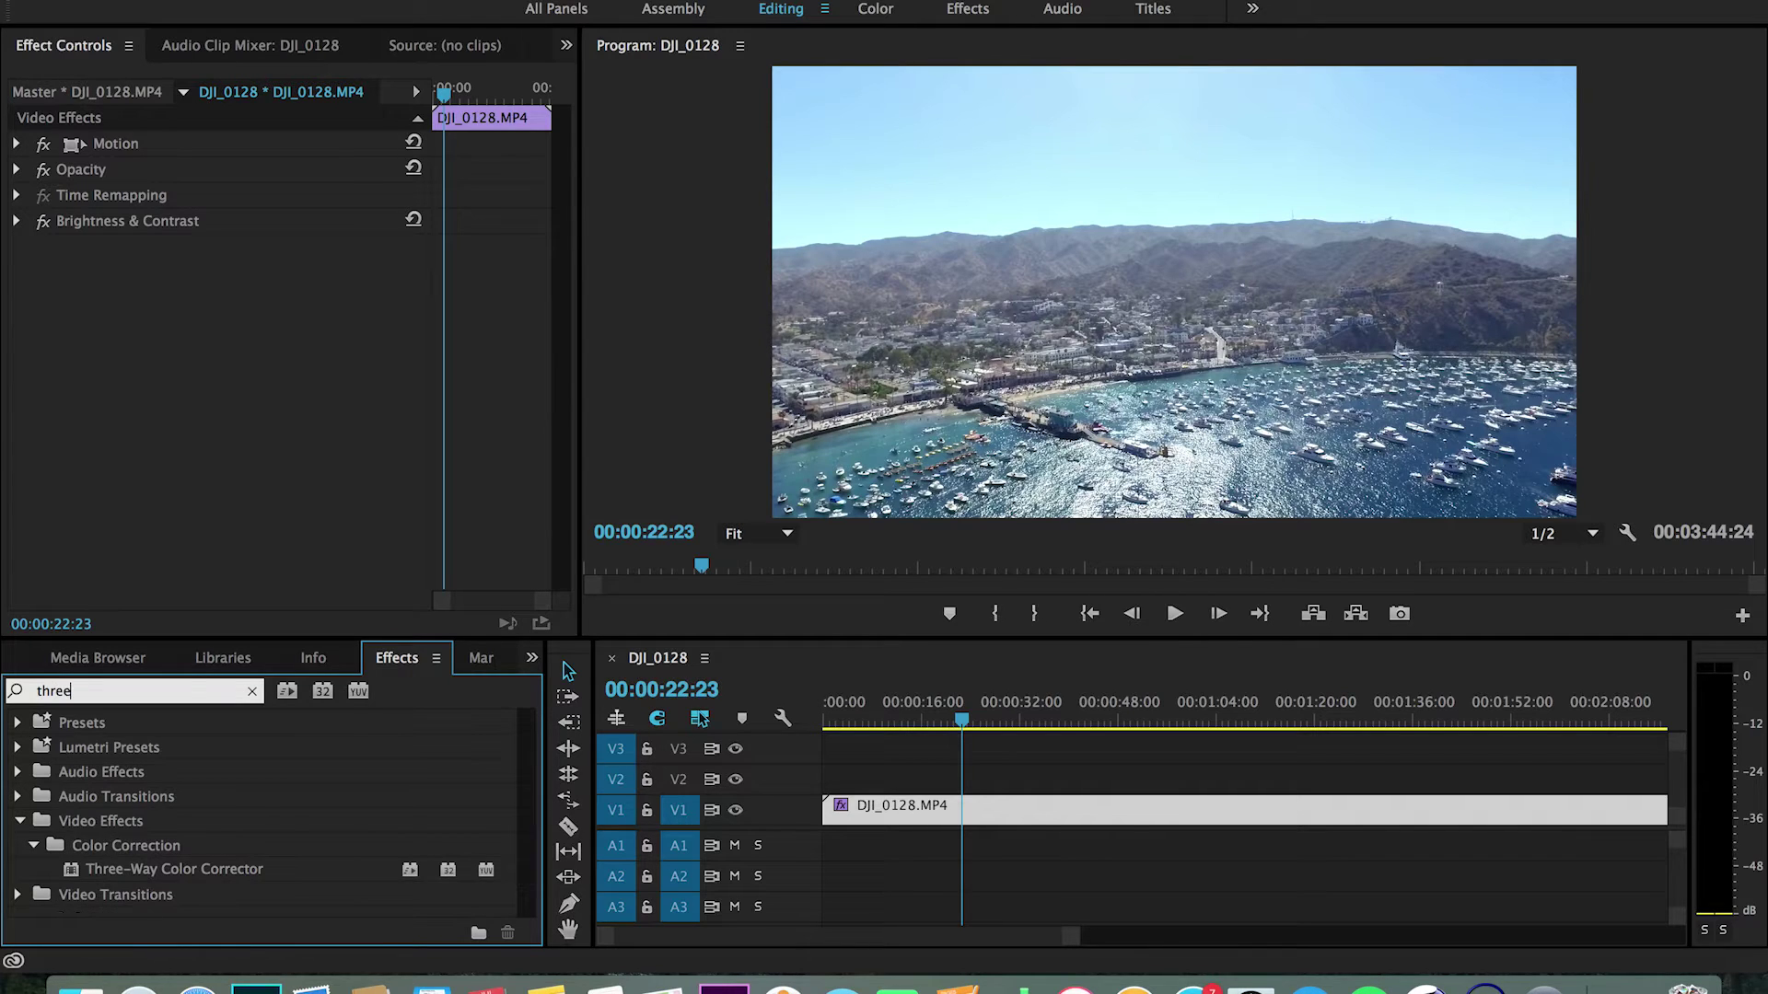
click(287, 872)
double_click(287, 872)
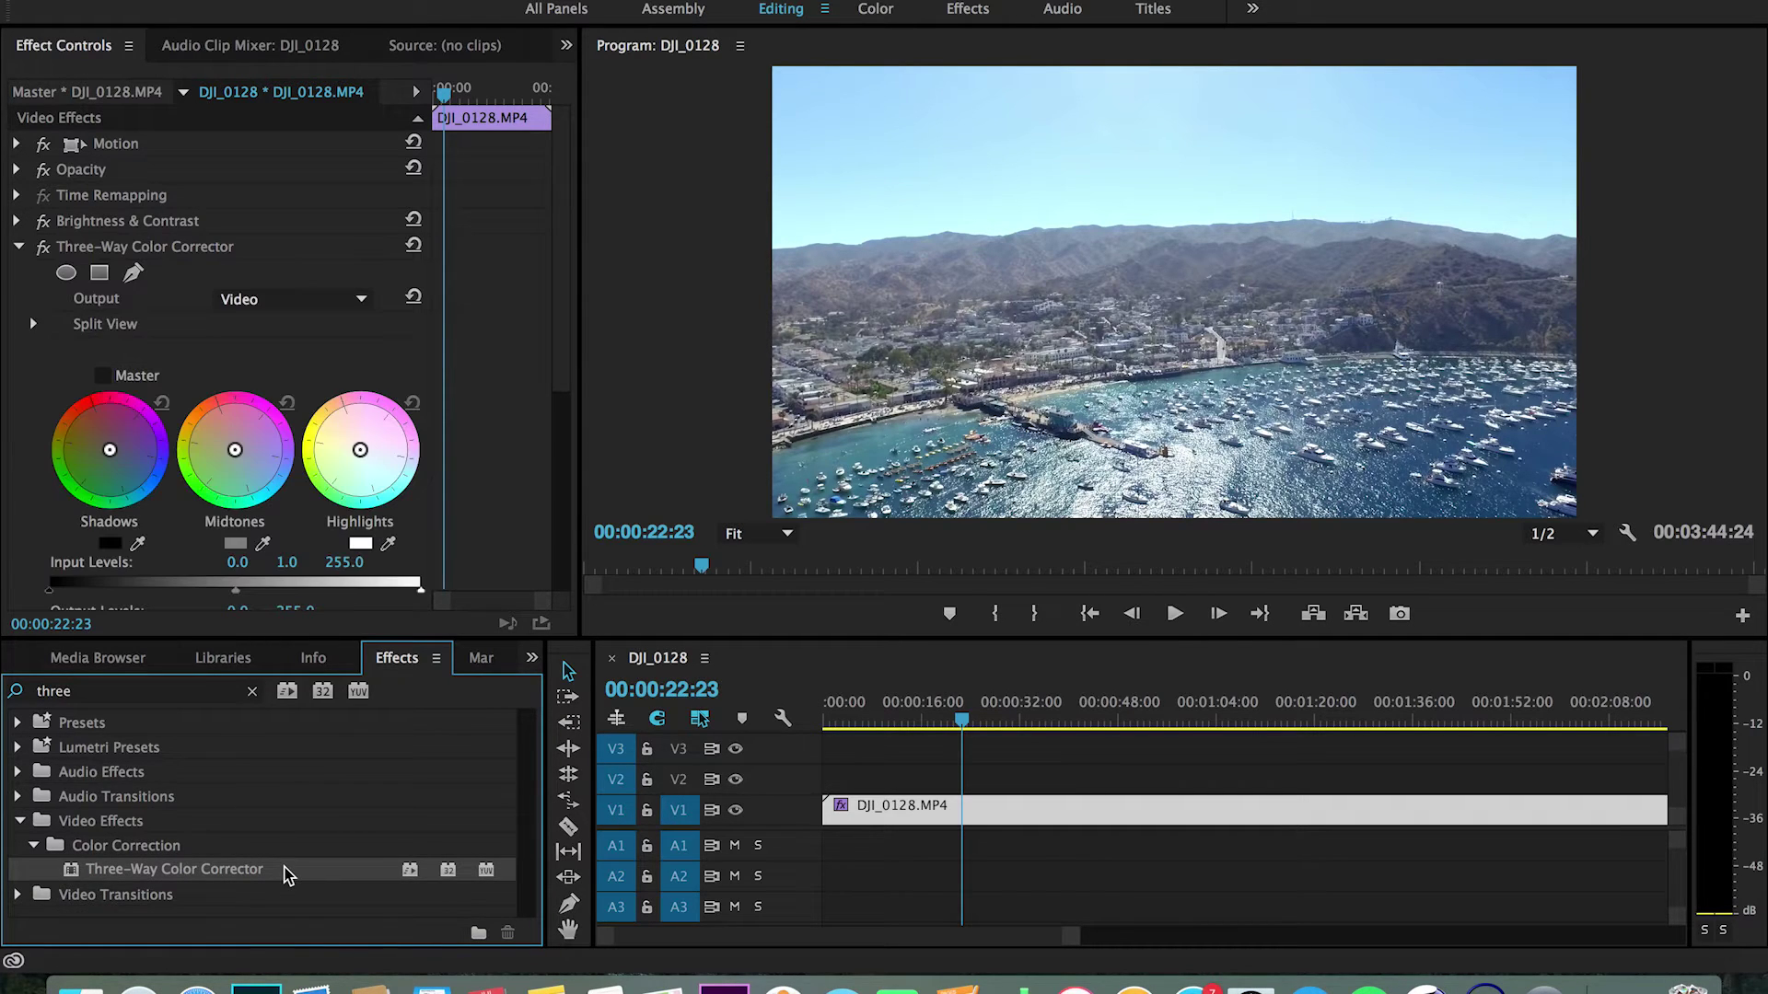
drag(565, 343, 542, 304)
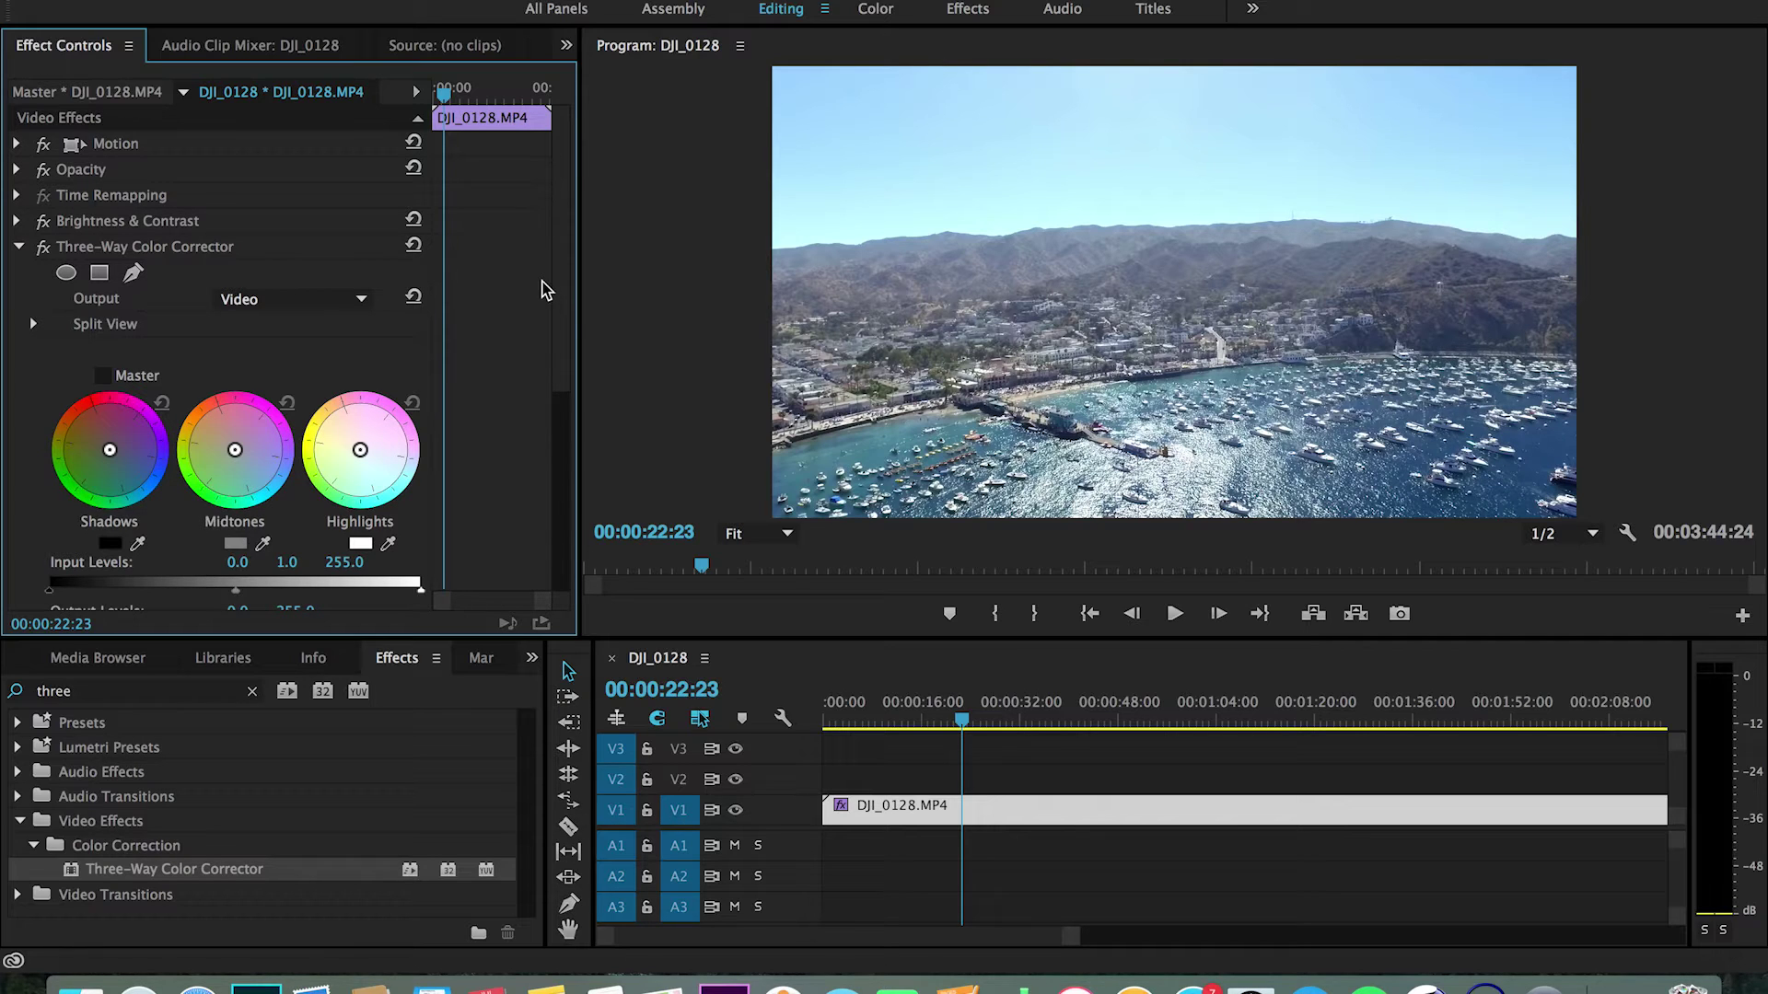
scroll(566, 329, down, 2)
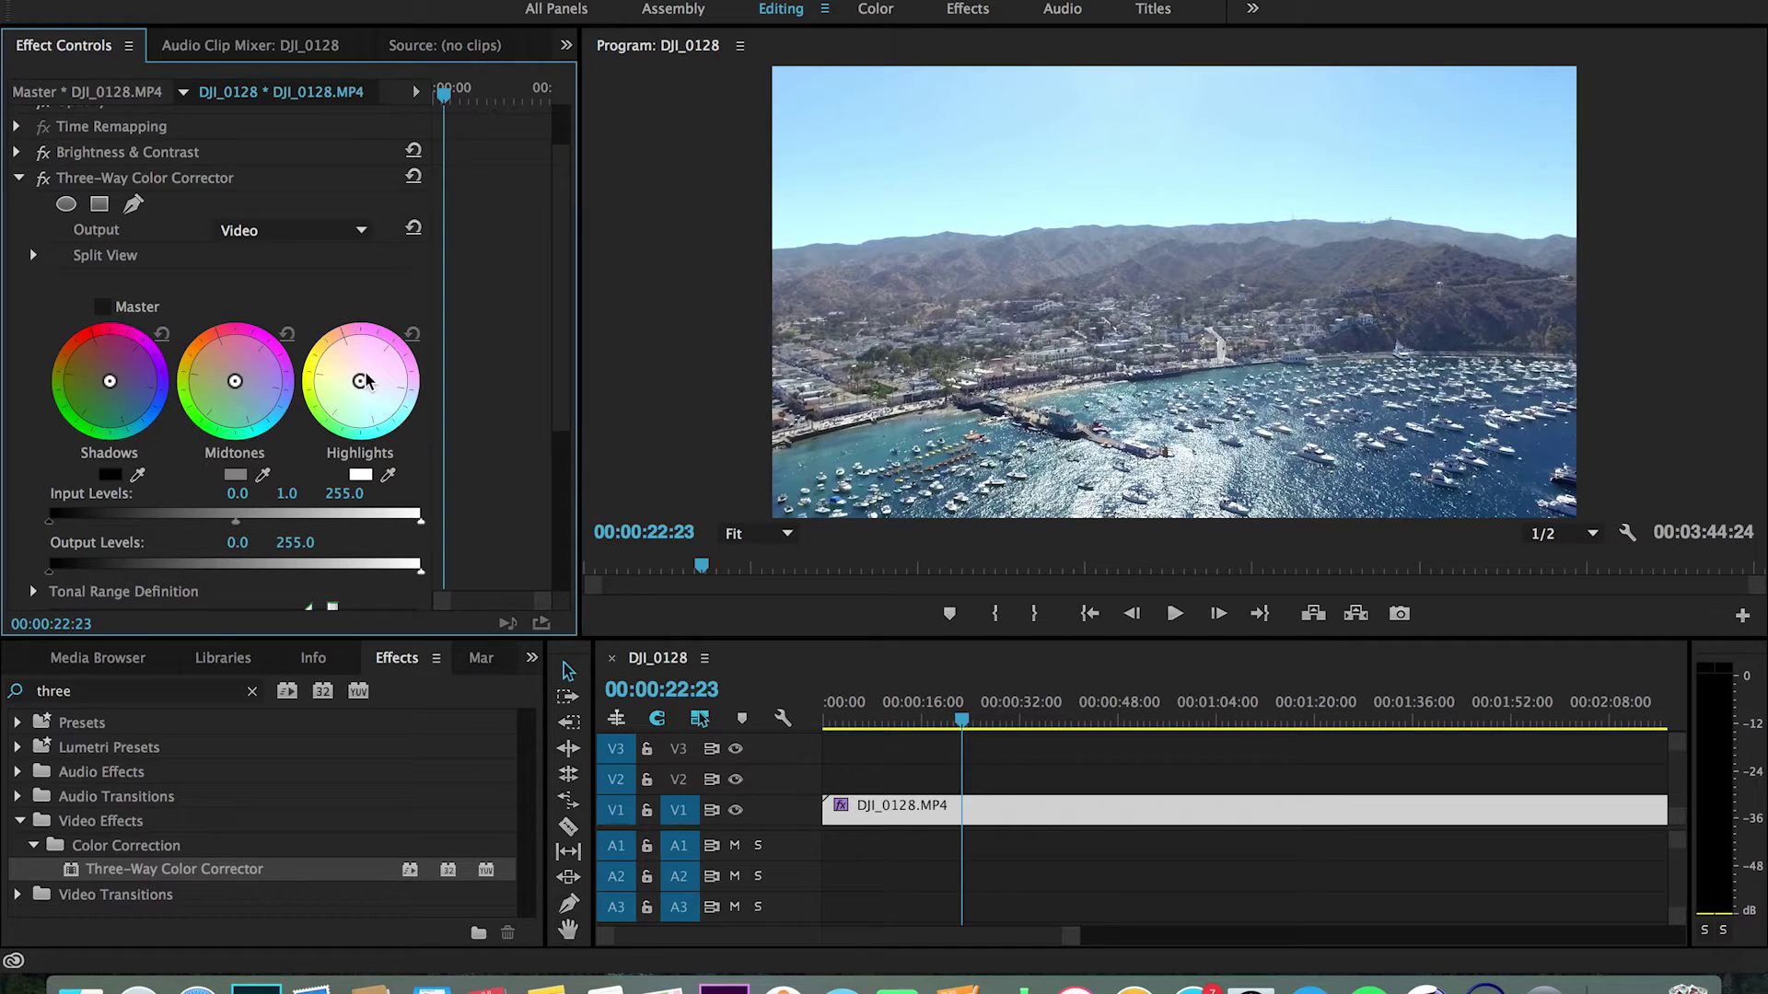
drag(362, 382, 402, 320)
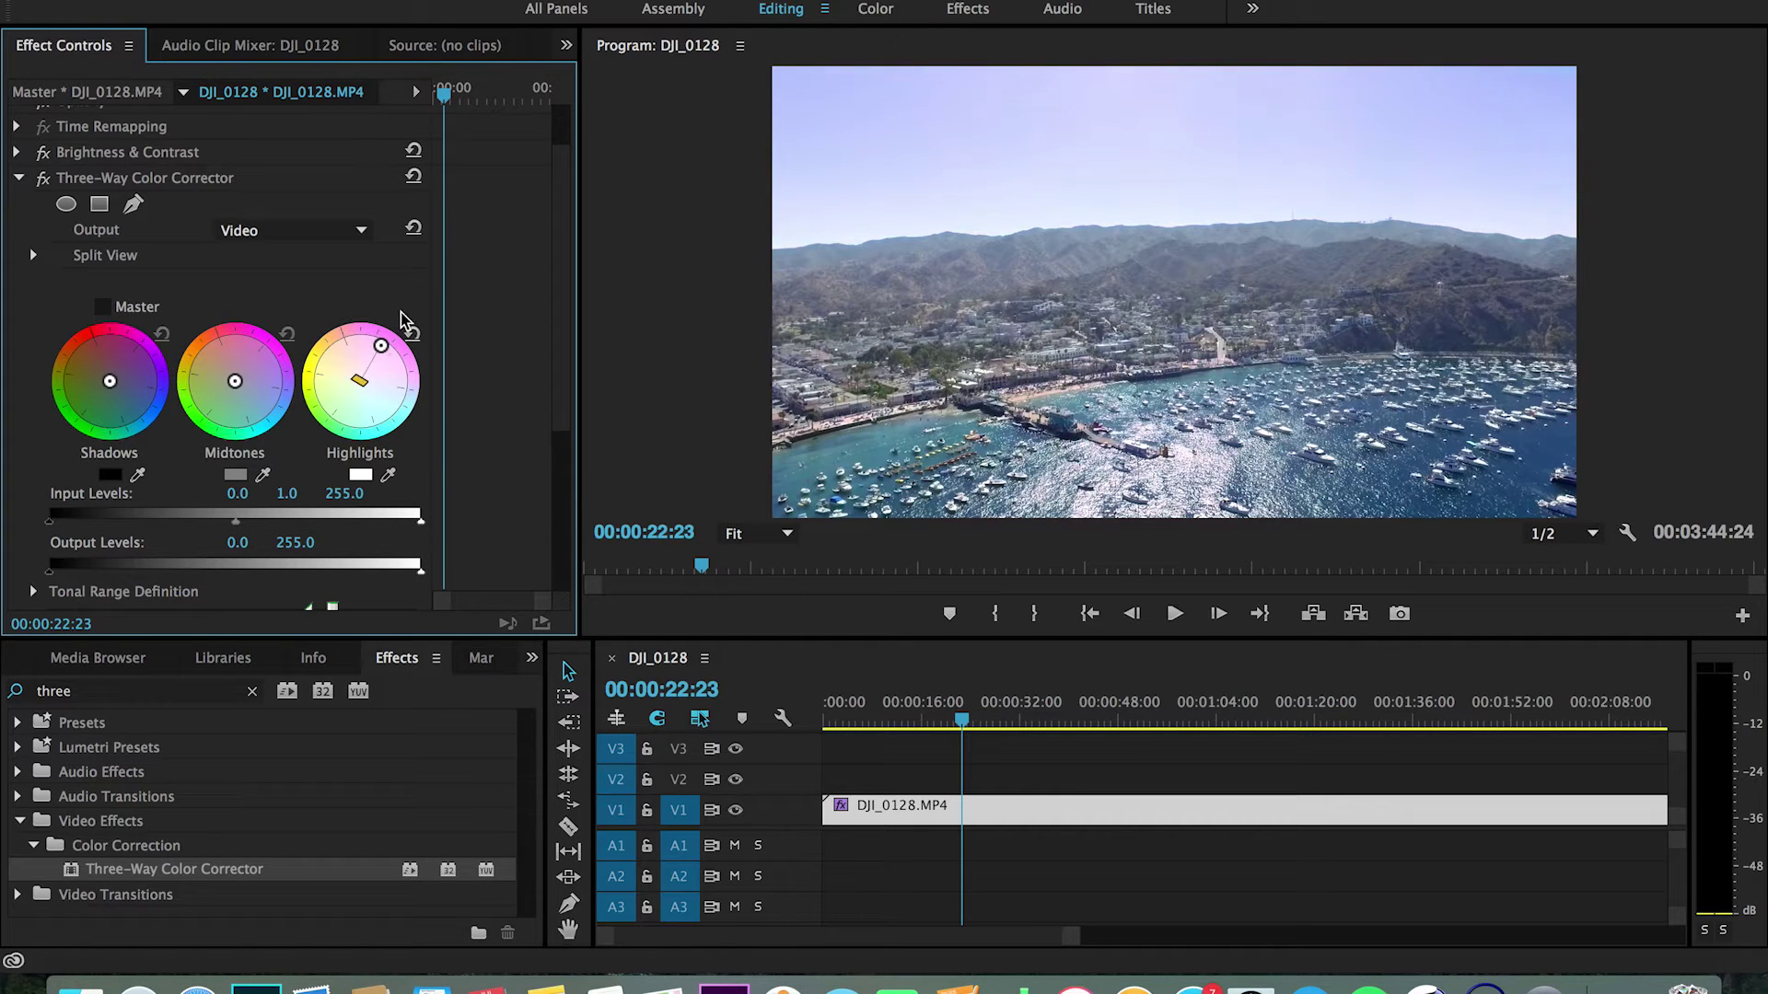
click(356, 366)
drag(356, 365, 416, 369)
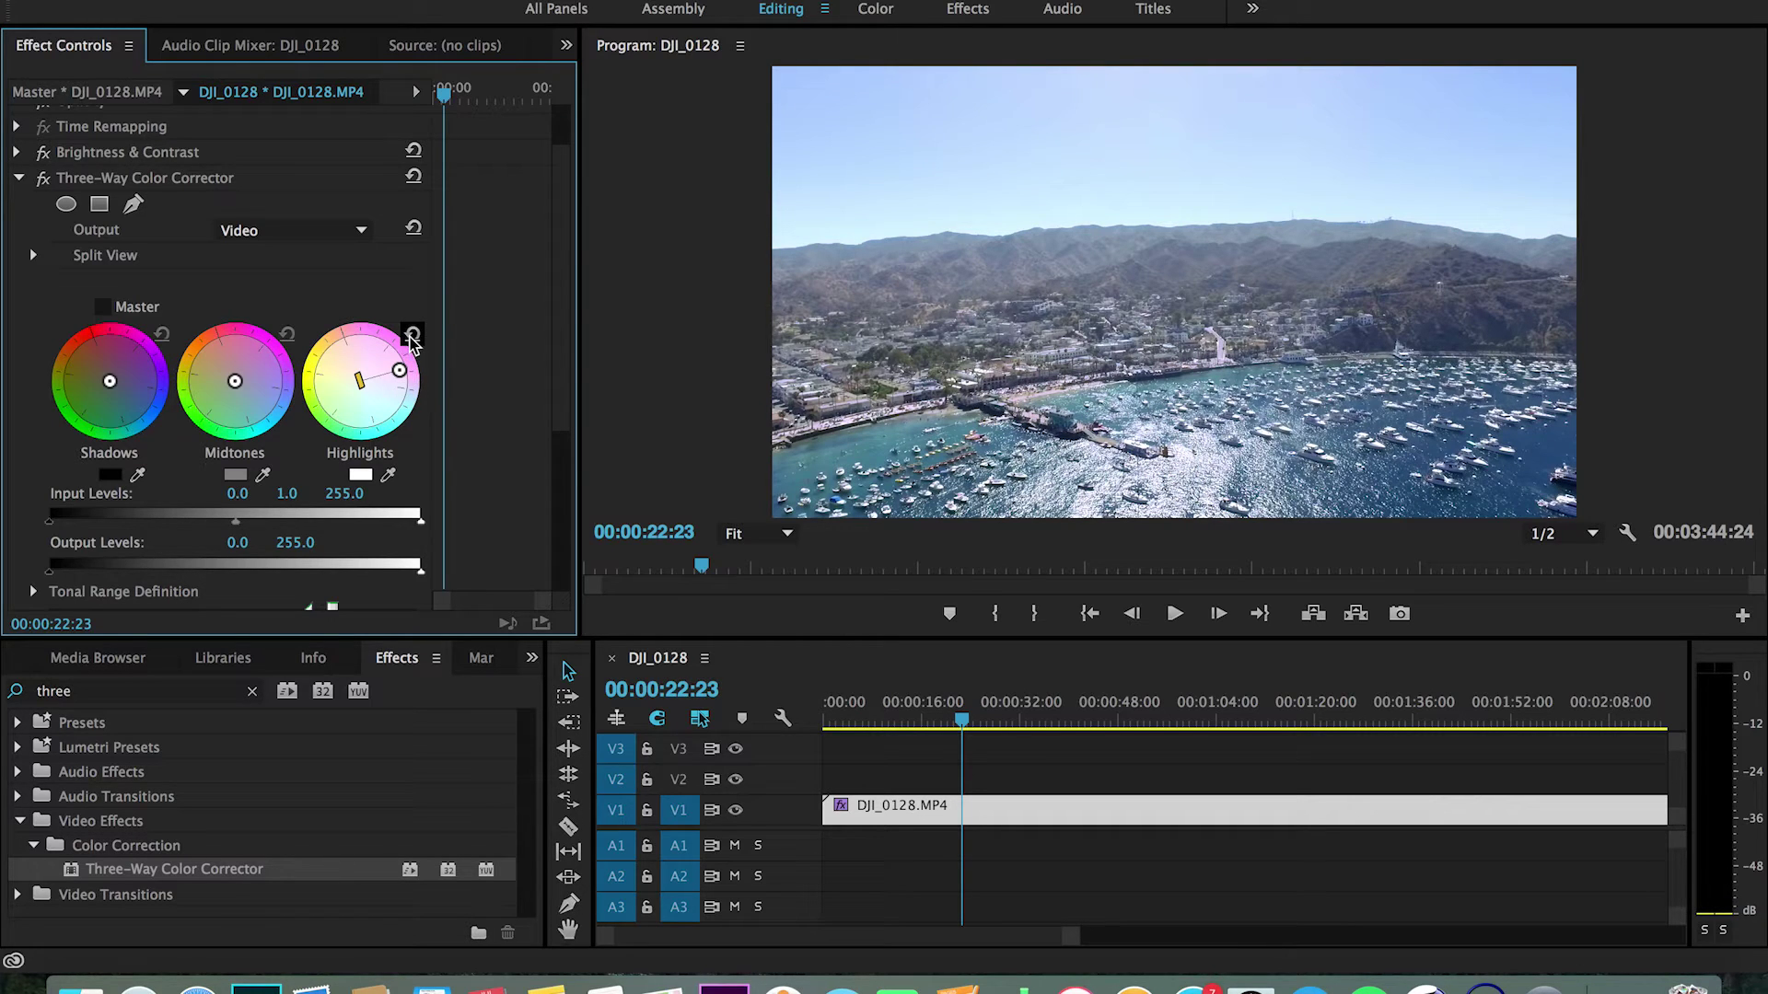
click(412, 336)
mouse_move(236, 383)
mouse_down()
mouse_move(236, 366)
mouse_move(215, 375)
mouse_up()
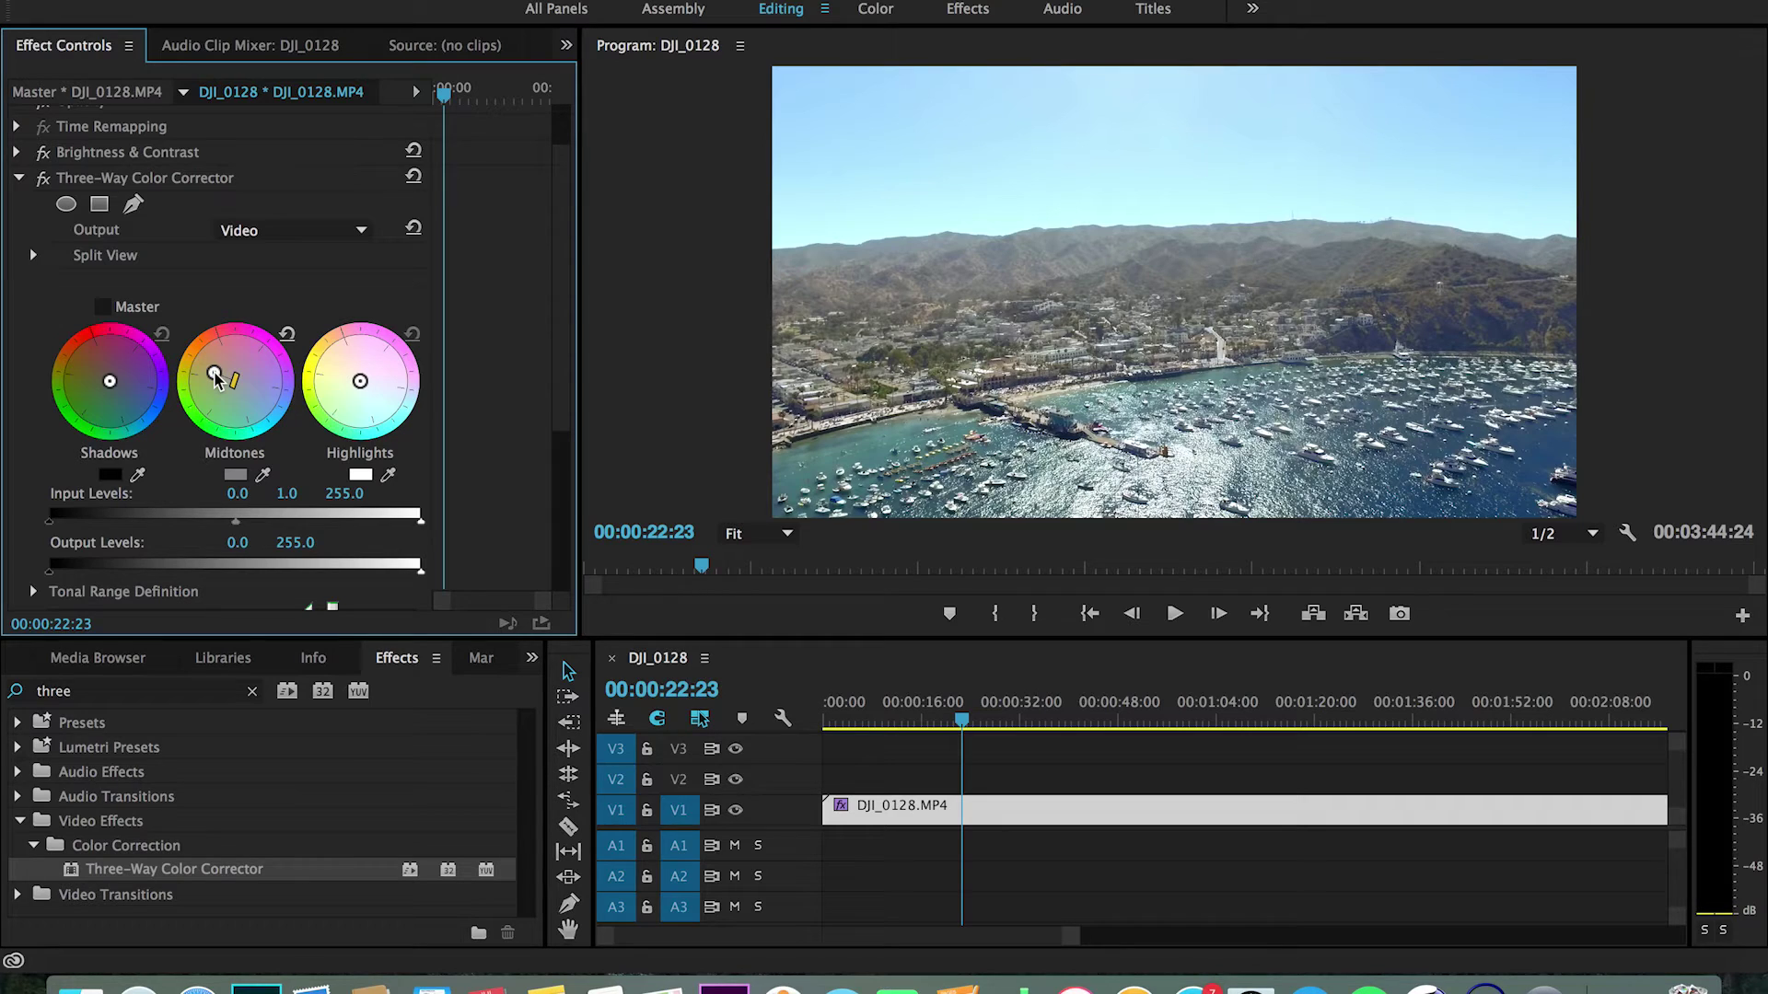
mouse_move(217, 380)
mouse_down()
mouse_move(248, 345)
mouse_move(297, 395)
mouse_move(238, 350)
mouse_move(219, 370)
mouse_up()
drag(217, 368, 253, 385)
click(286, 334)
mouse_move(108, 383)
mouse_down()
mouse_move(119, 470)
mouse_move(140, 419)
mouse_move(130, 385)
mouse_up()
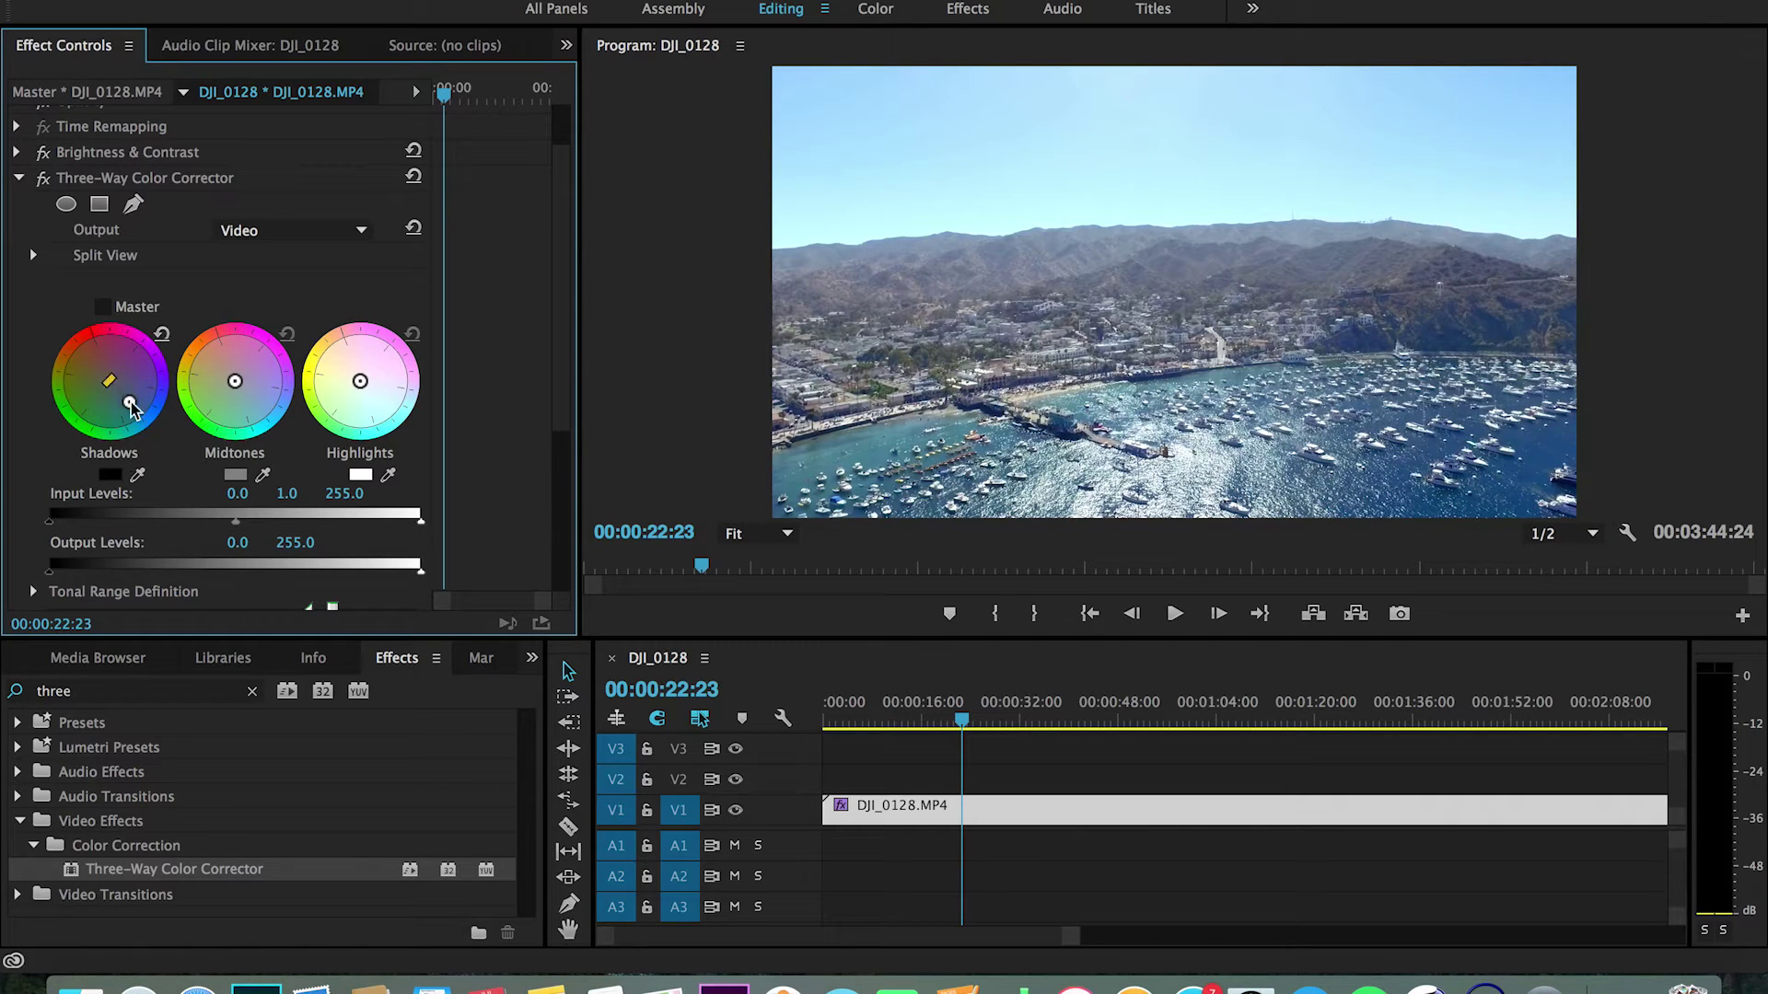
click(162, 333)
scroll(560, 402, down, 3)
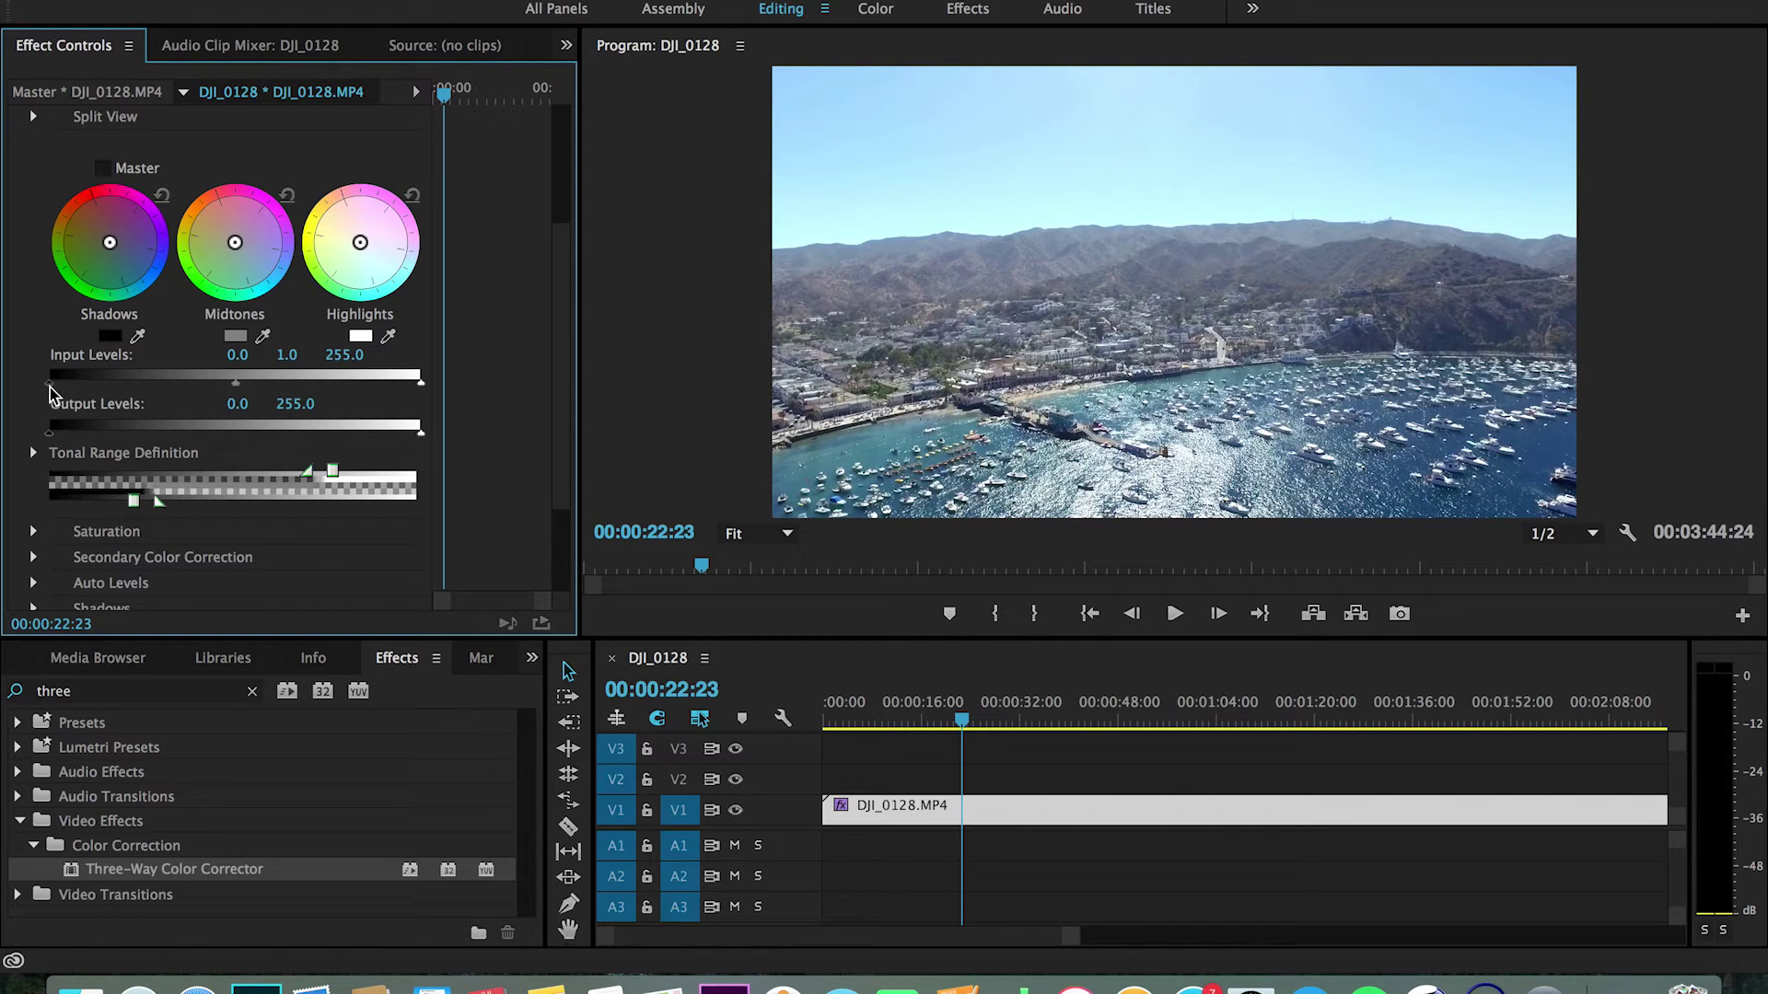
Set the Input Levels black point to 8.4, leaving Output Levels at 0.0 to 255.0
mouse_move(52, 383)
mouse_down()
mouse_move(308, 383)
mouse_move(24, 401)
mouse_up()
drag(44, 391, 60, 393)
mouse_move(51, 429)
mouse_down()
mouse_move(482, 409)
mouse_move(29, 444)
mouse_up()
drag(552, 325, 560, 359)
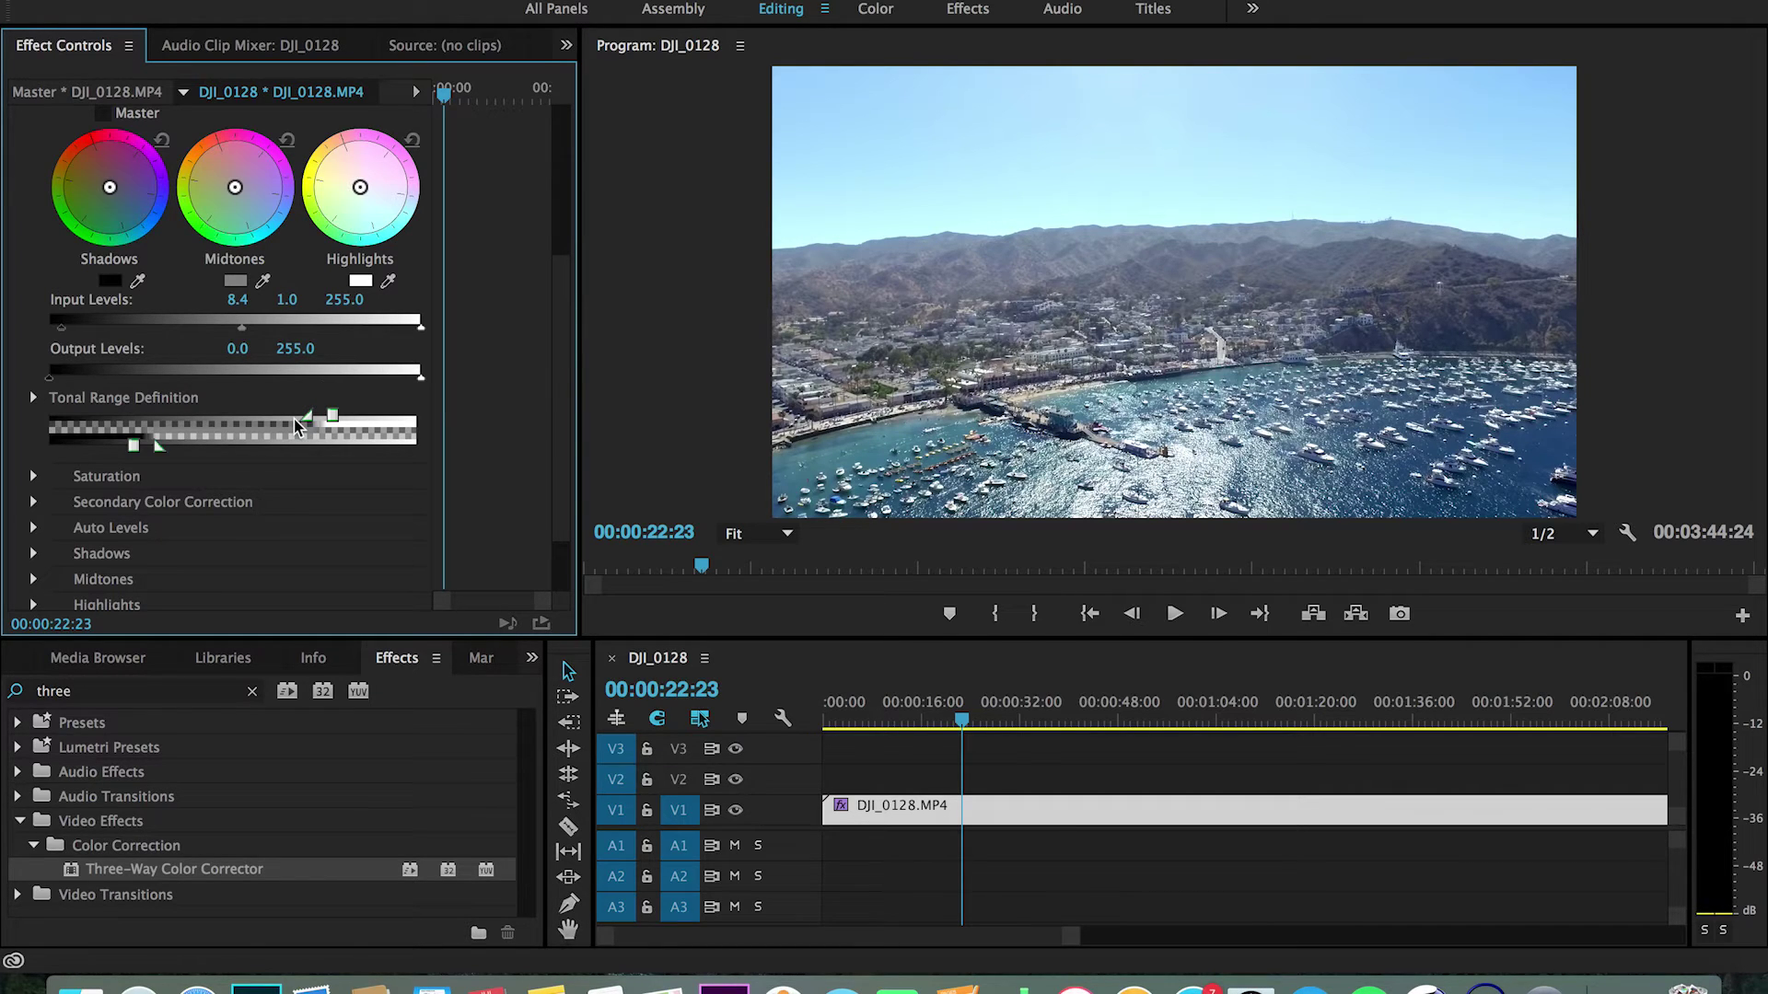
scroll(568, 288, up, 2)
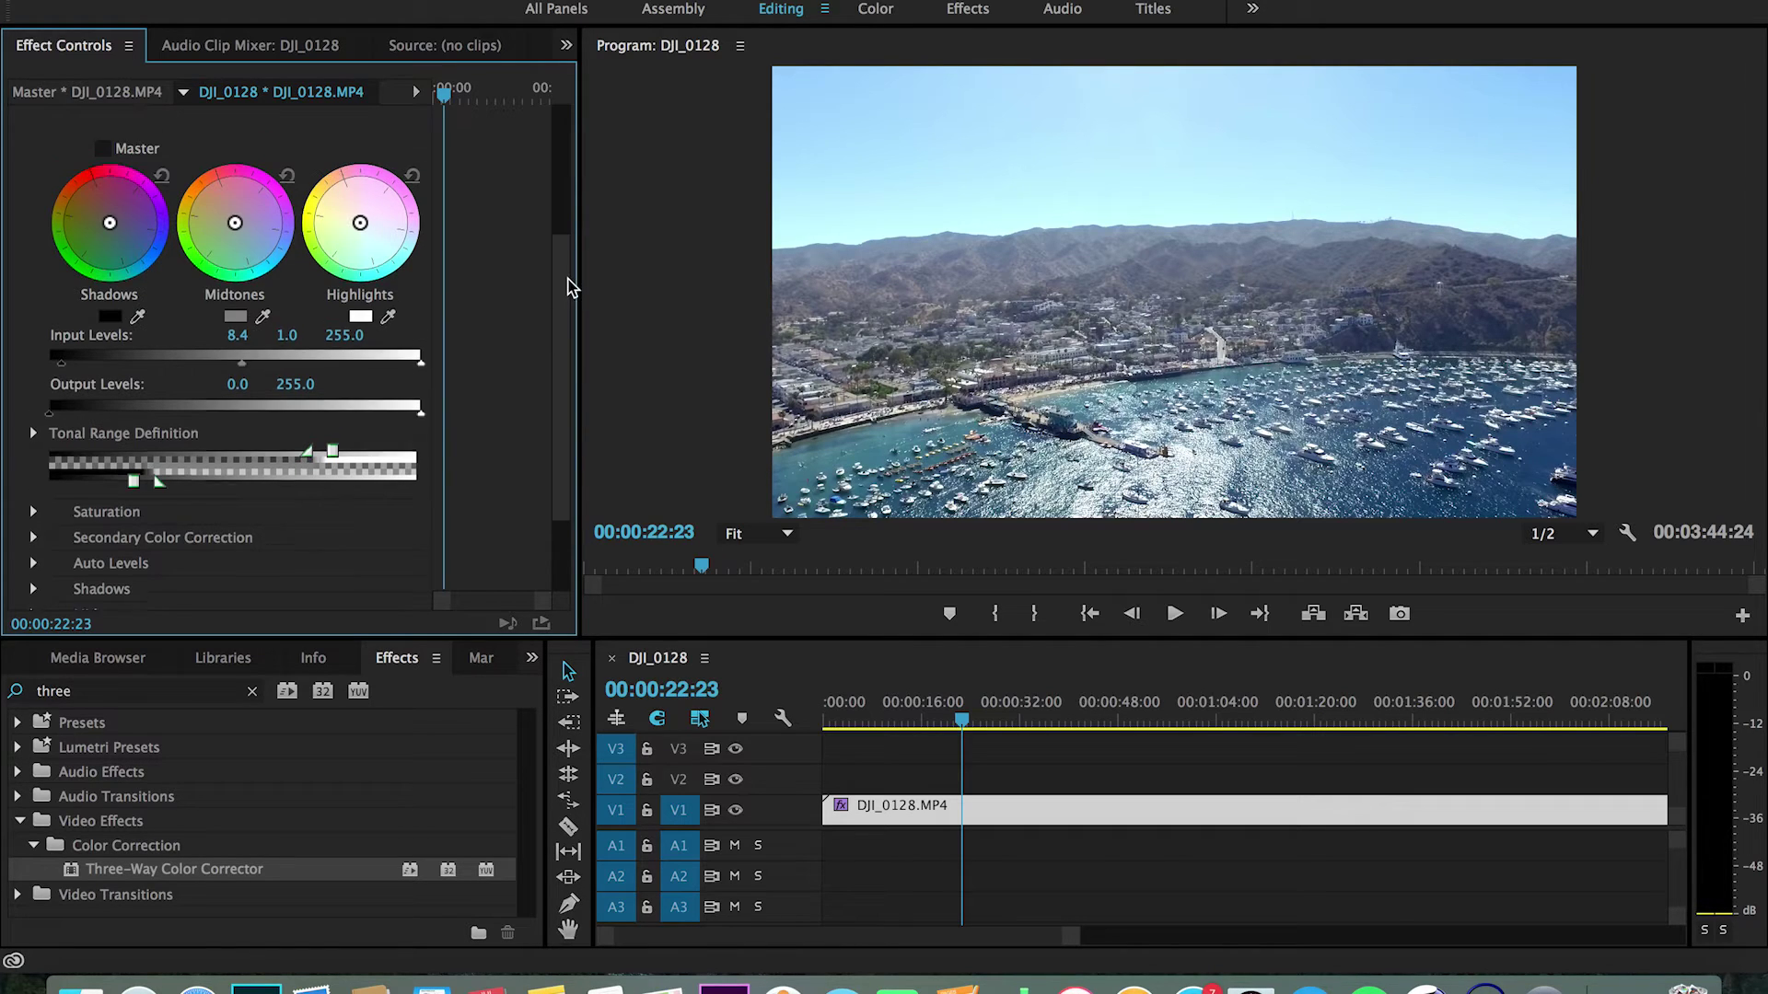
scroll(568, 287, up, 6)
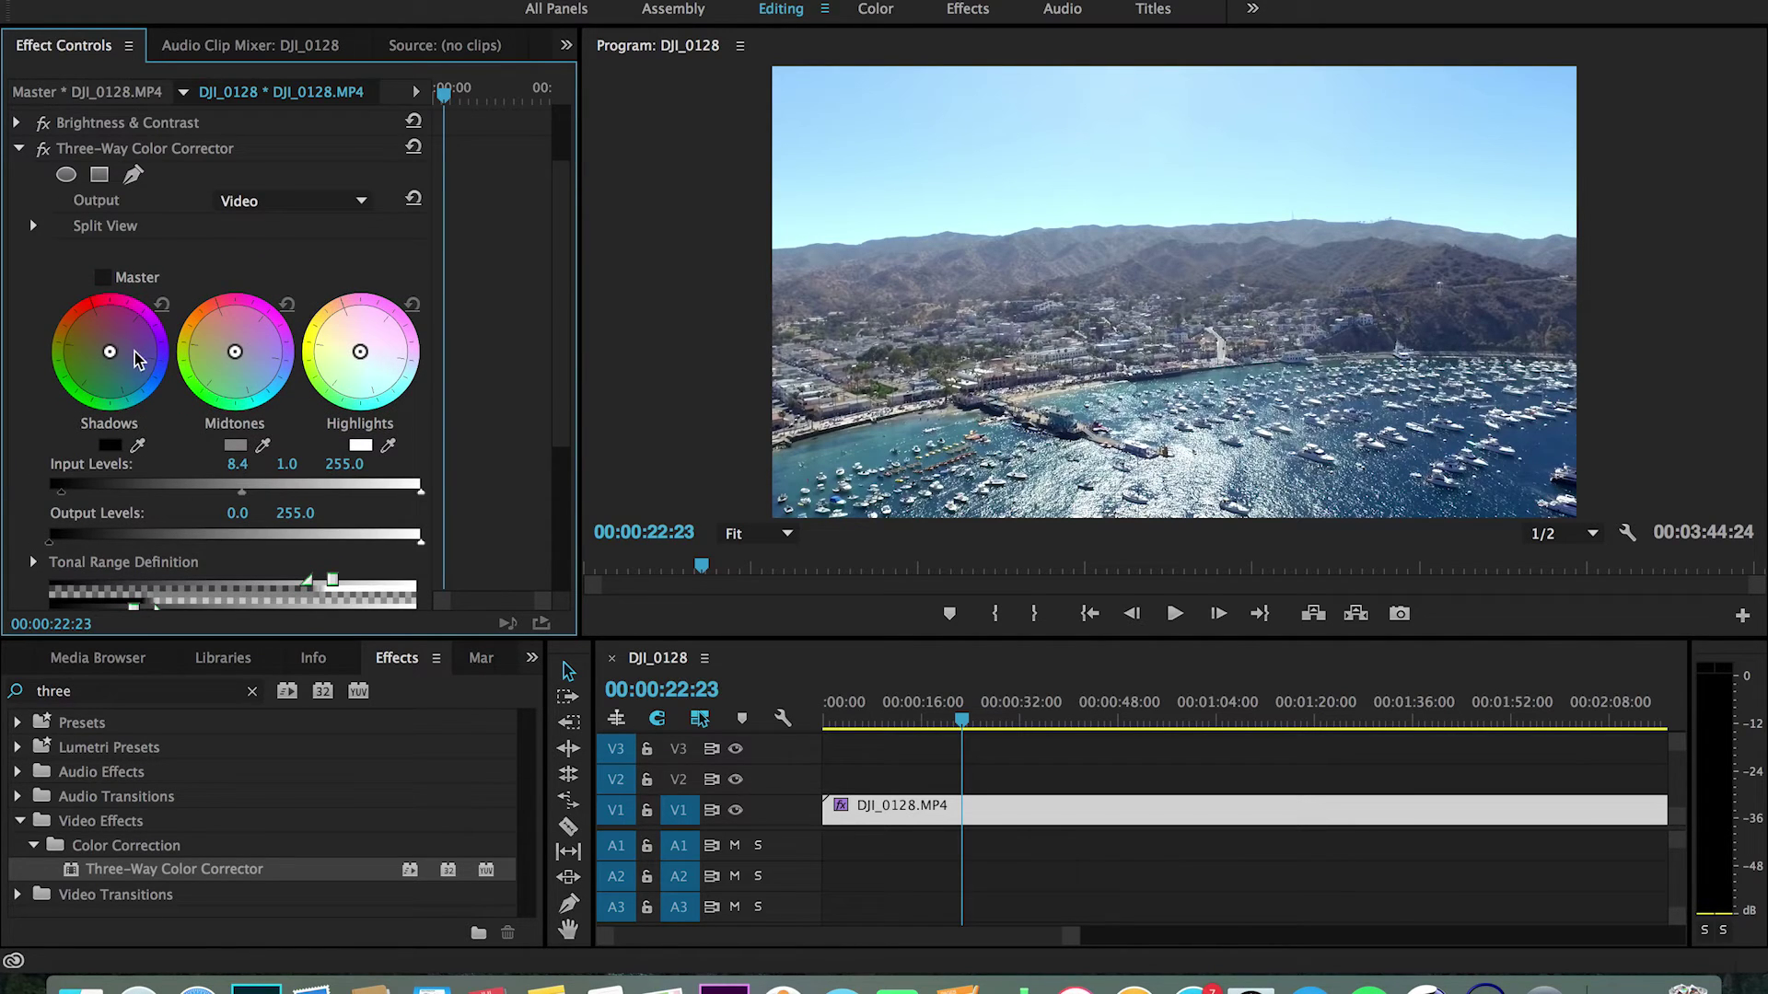
Shift the Shadows colour balance toward red and the Midtones toward blue
drag(111, 363, 95, 313)
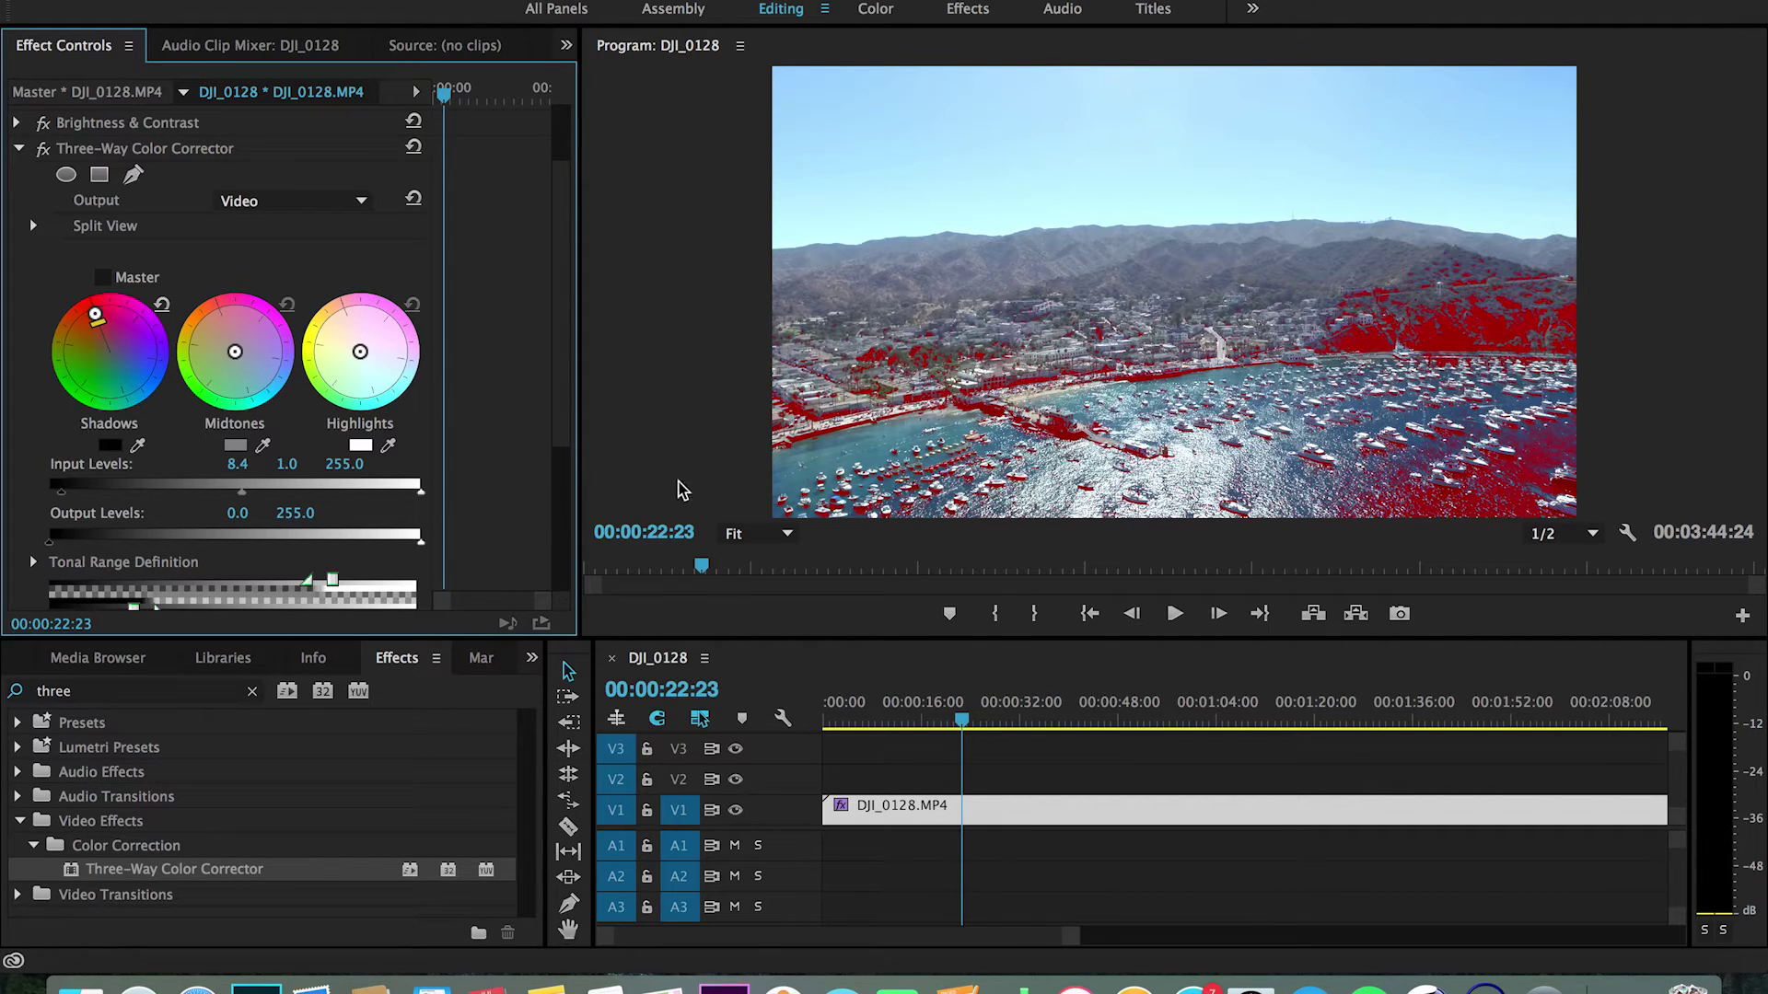
drag(235, 359, 313, 374)
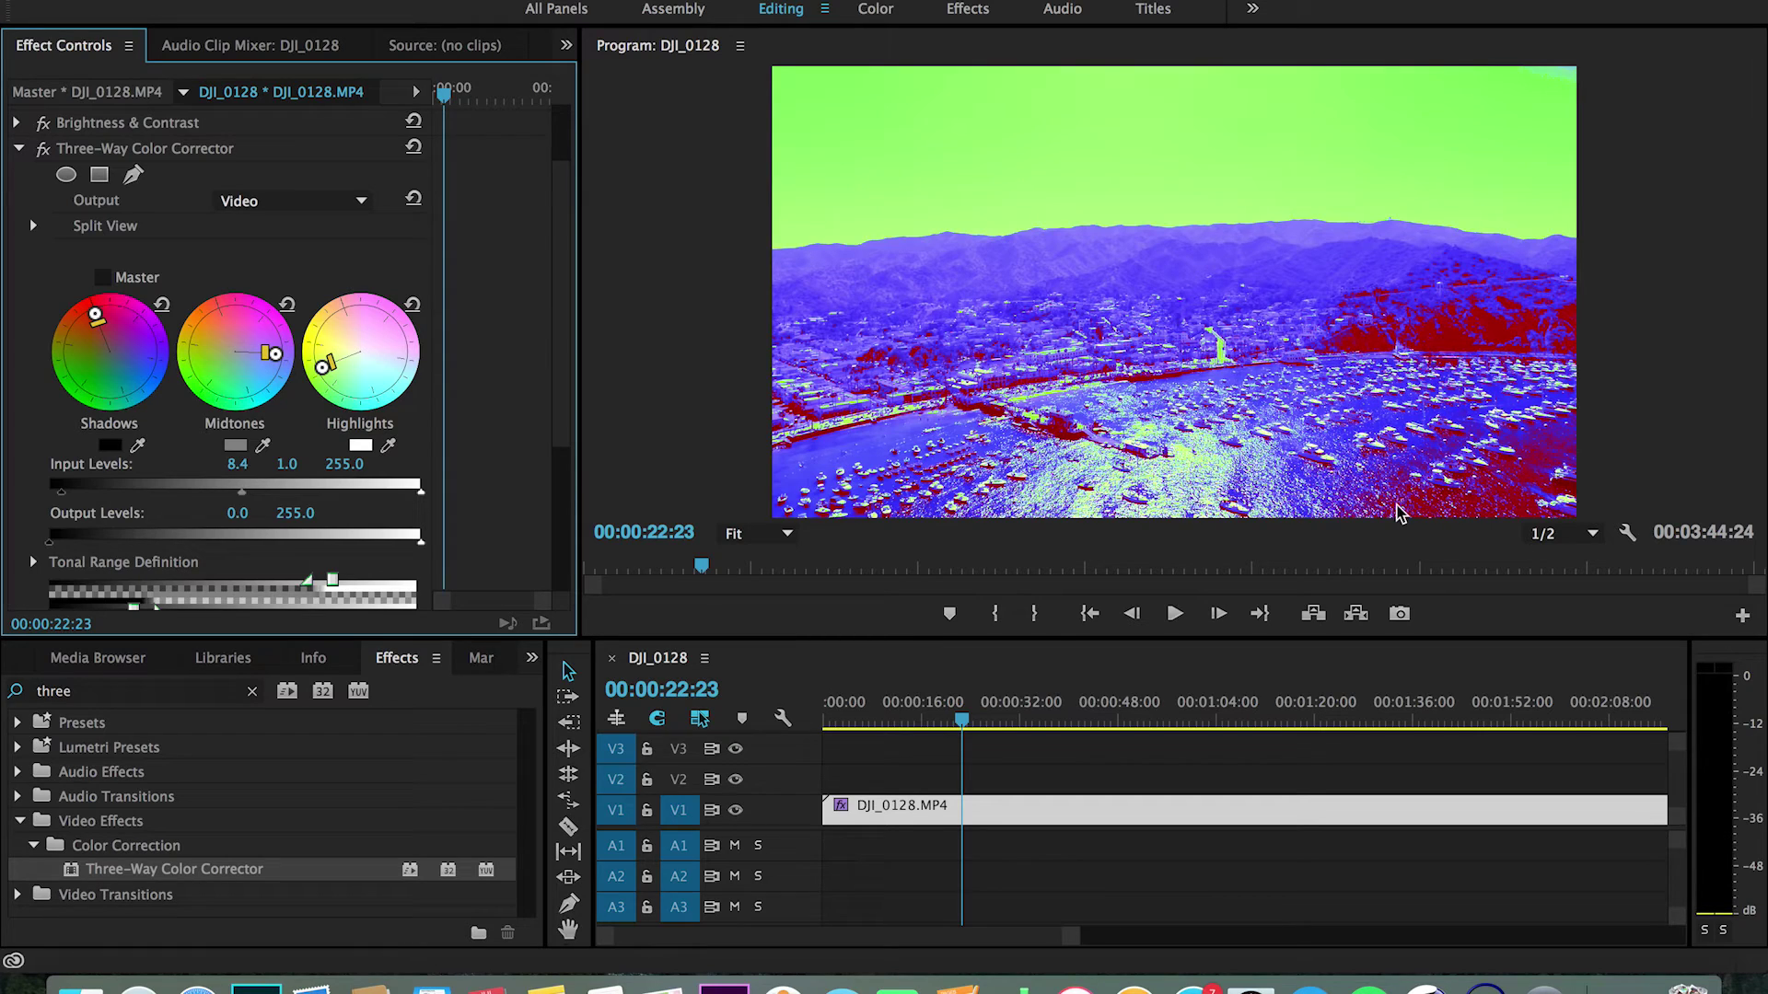
Narrow the shadow and midtone ranges in Tonal Range Definition
scroll(557, 415, down, 5)
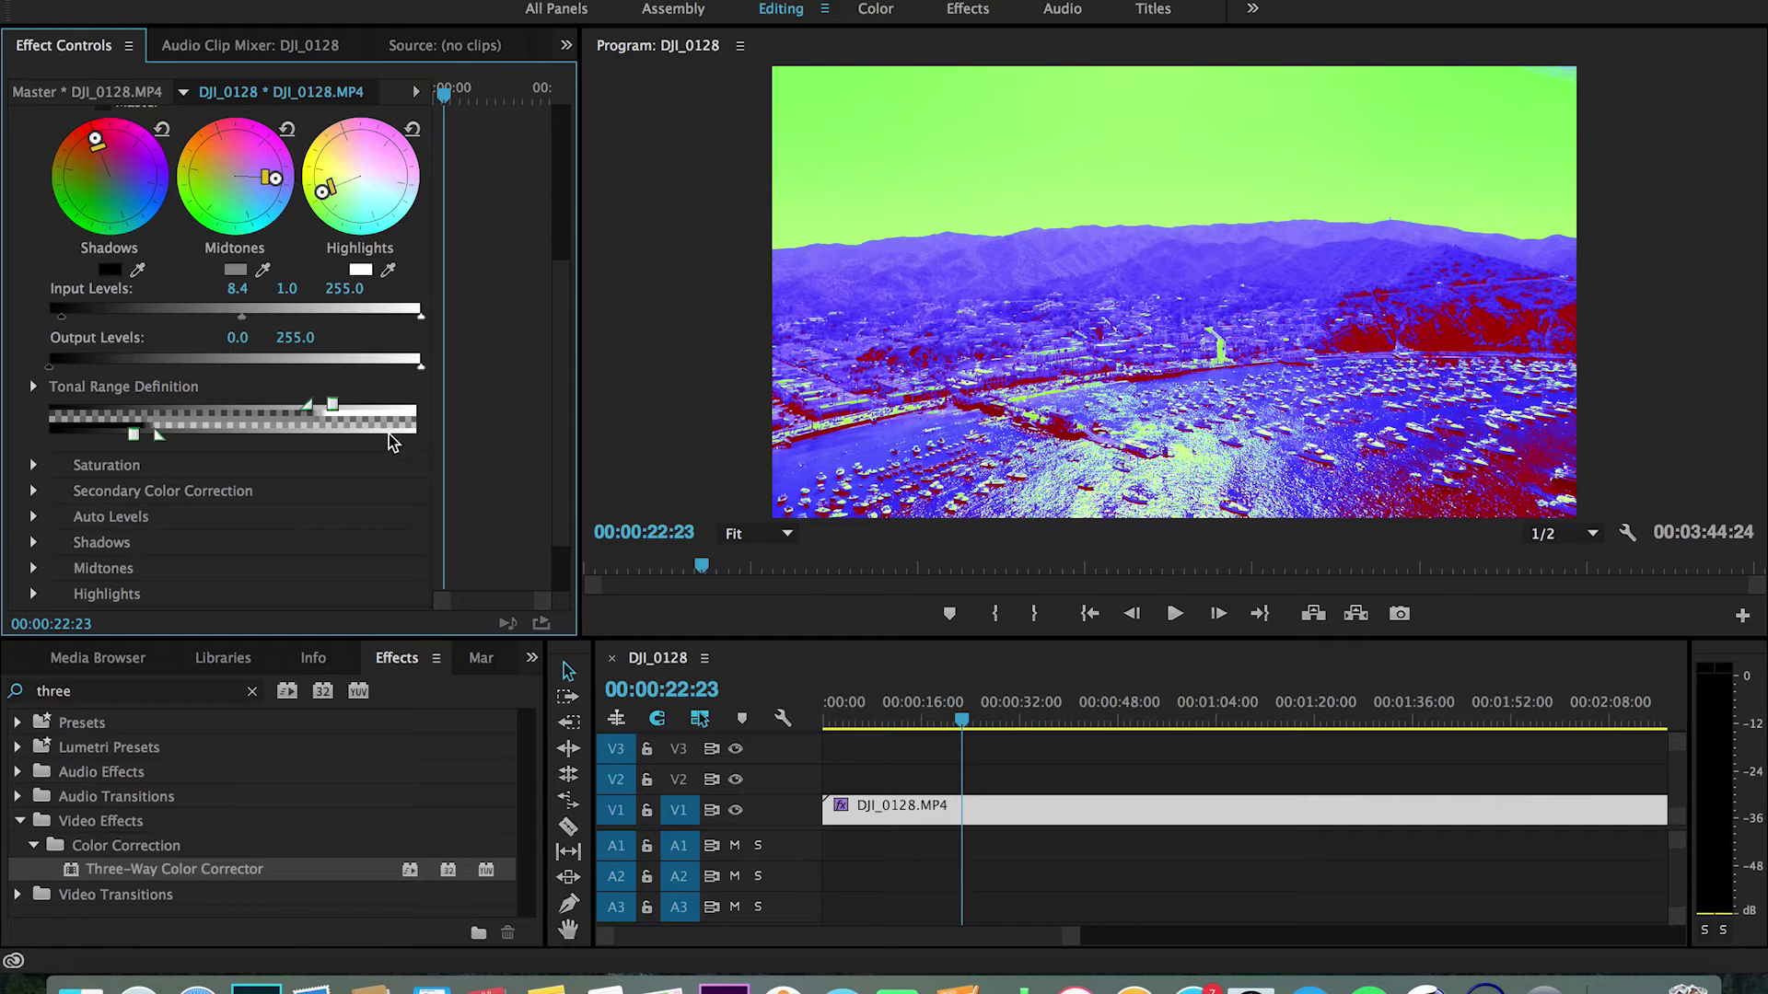
drag(308, 406, 165, 436)
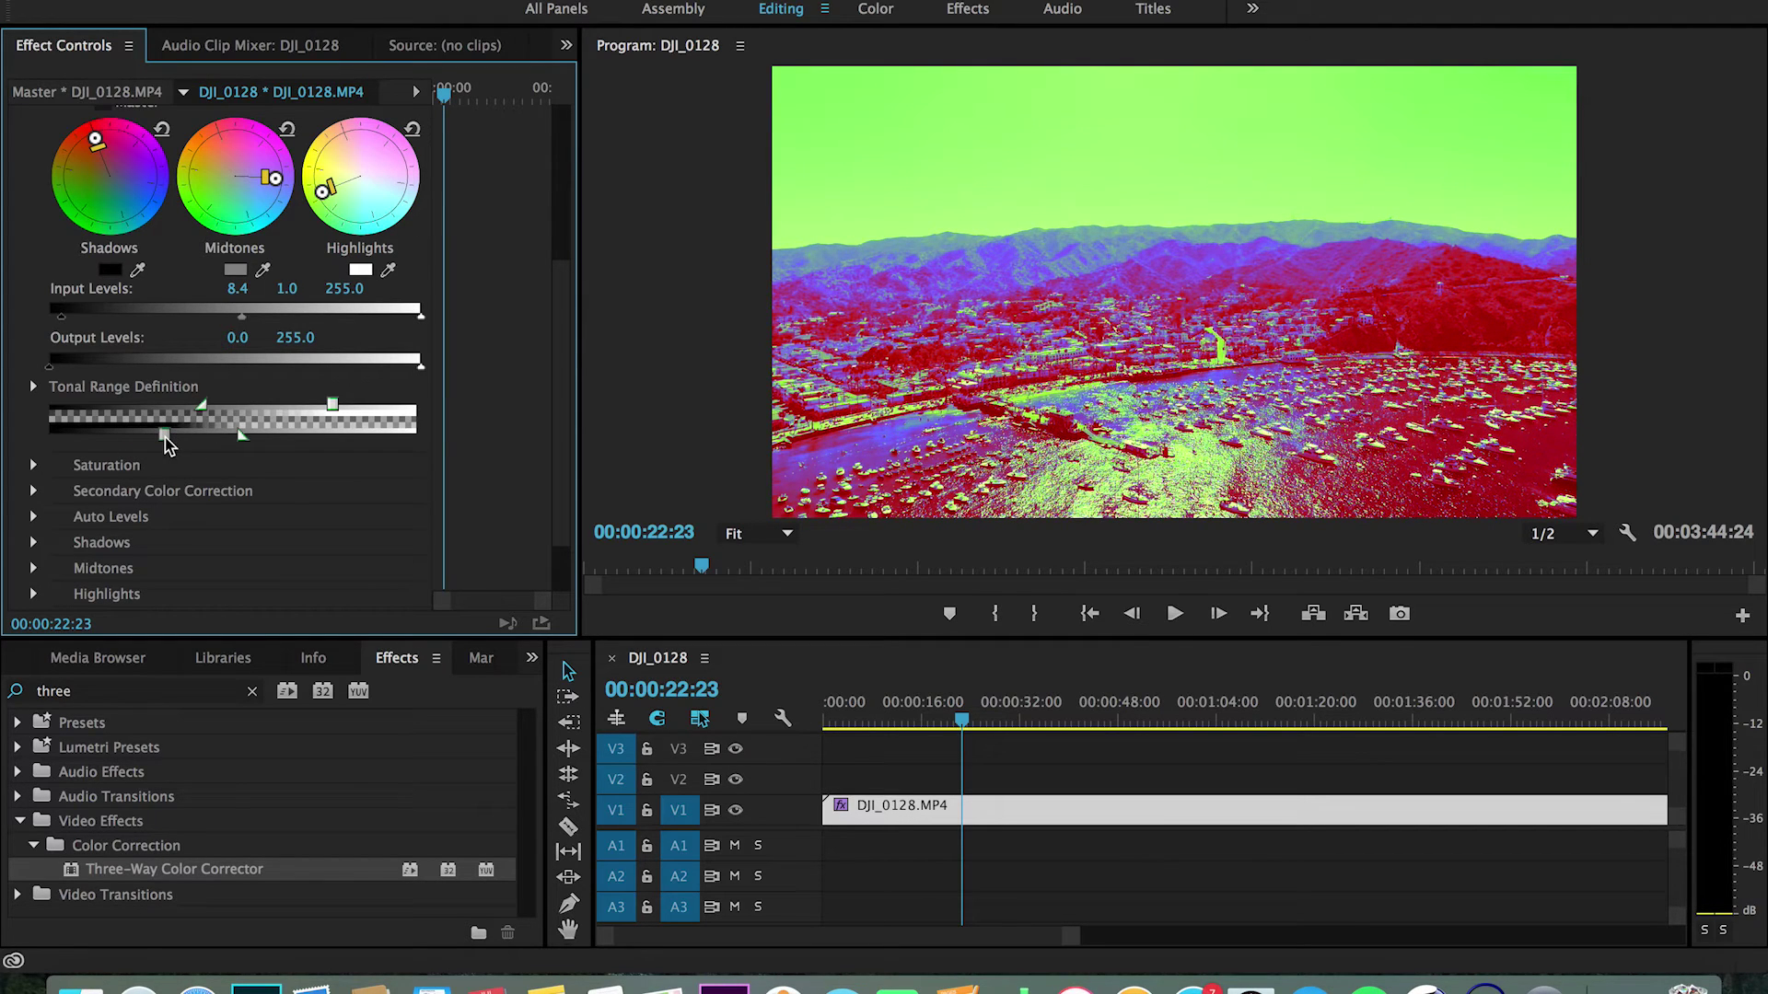
drag(332, 405, 298, 411)
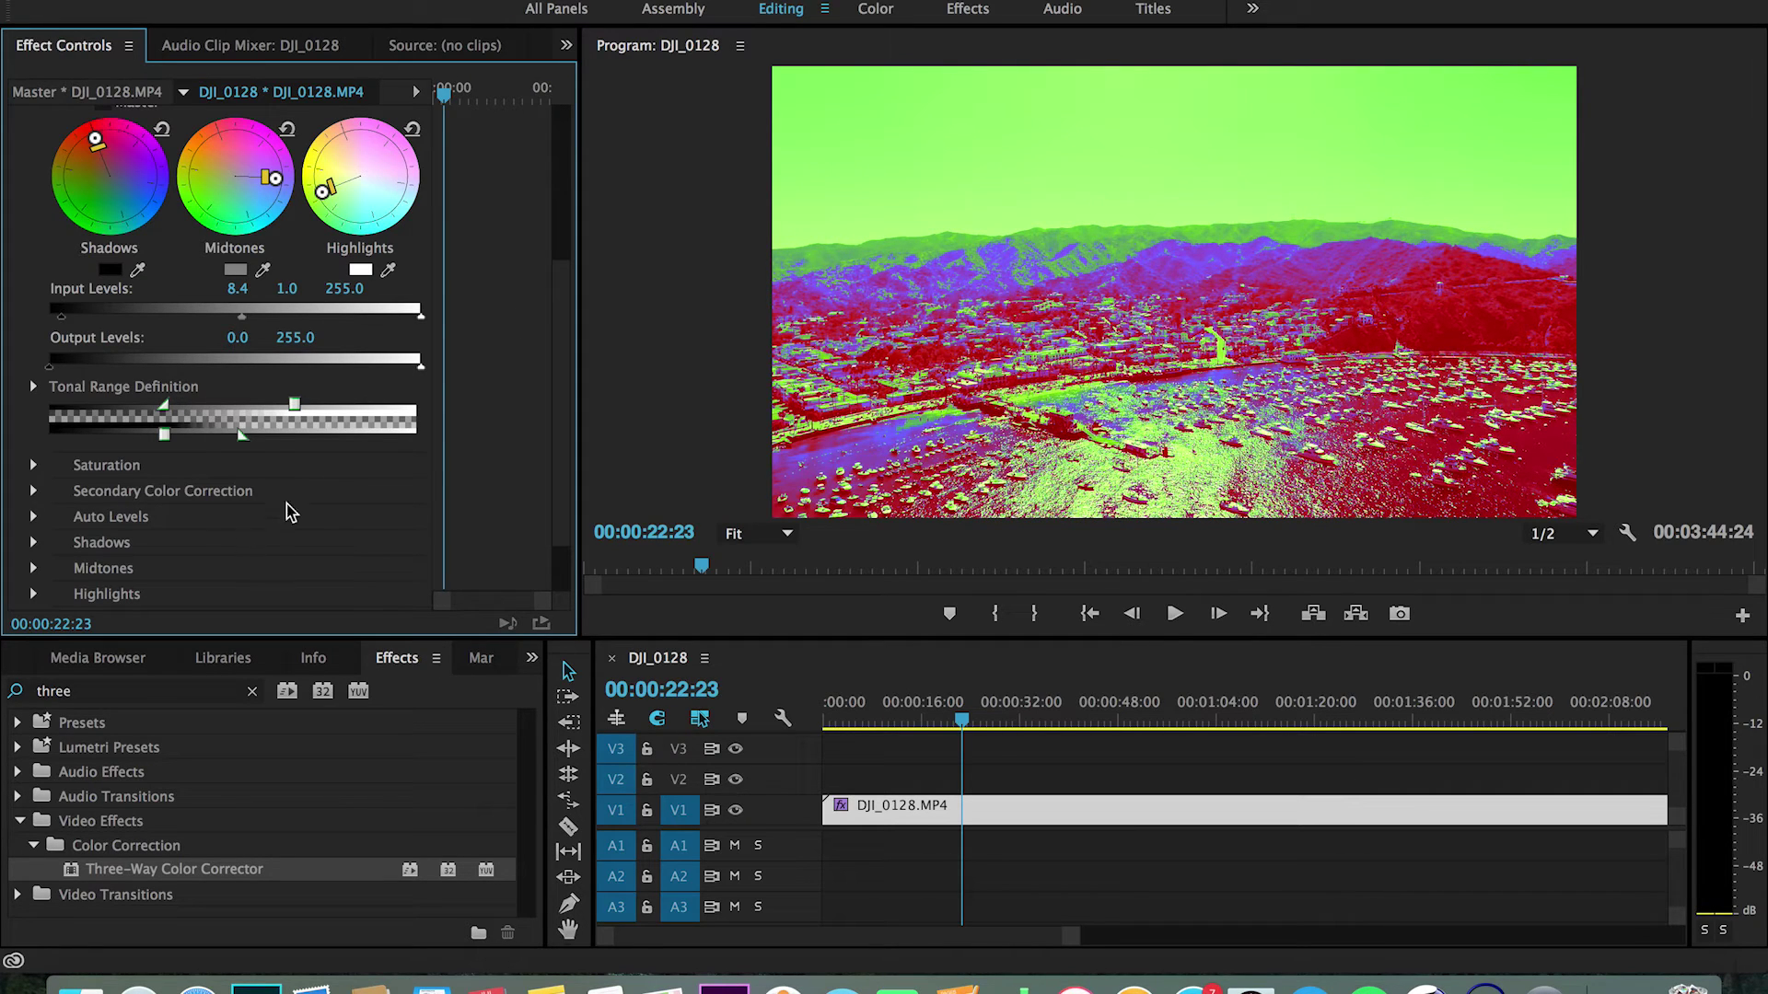
Reset the Highlights, Midtones and Shadows colour balances to neutral
scroll(567, 331, up, 3)
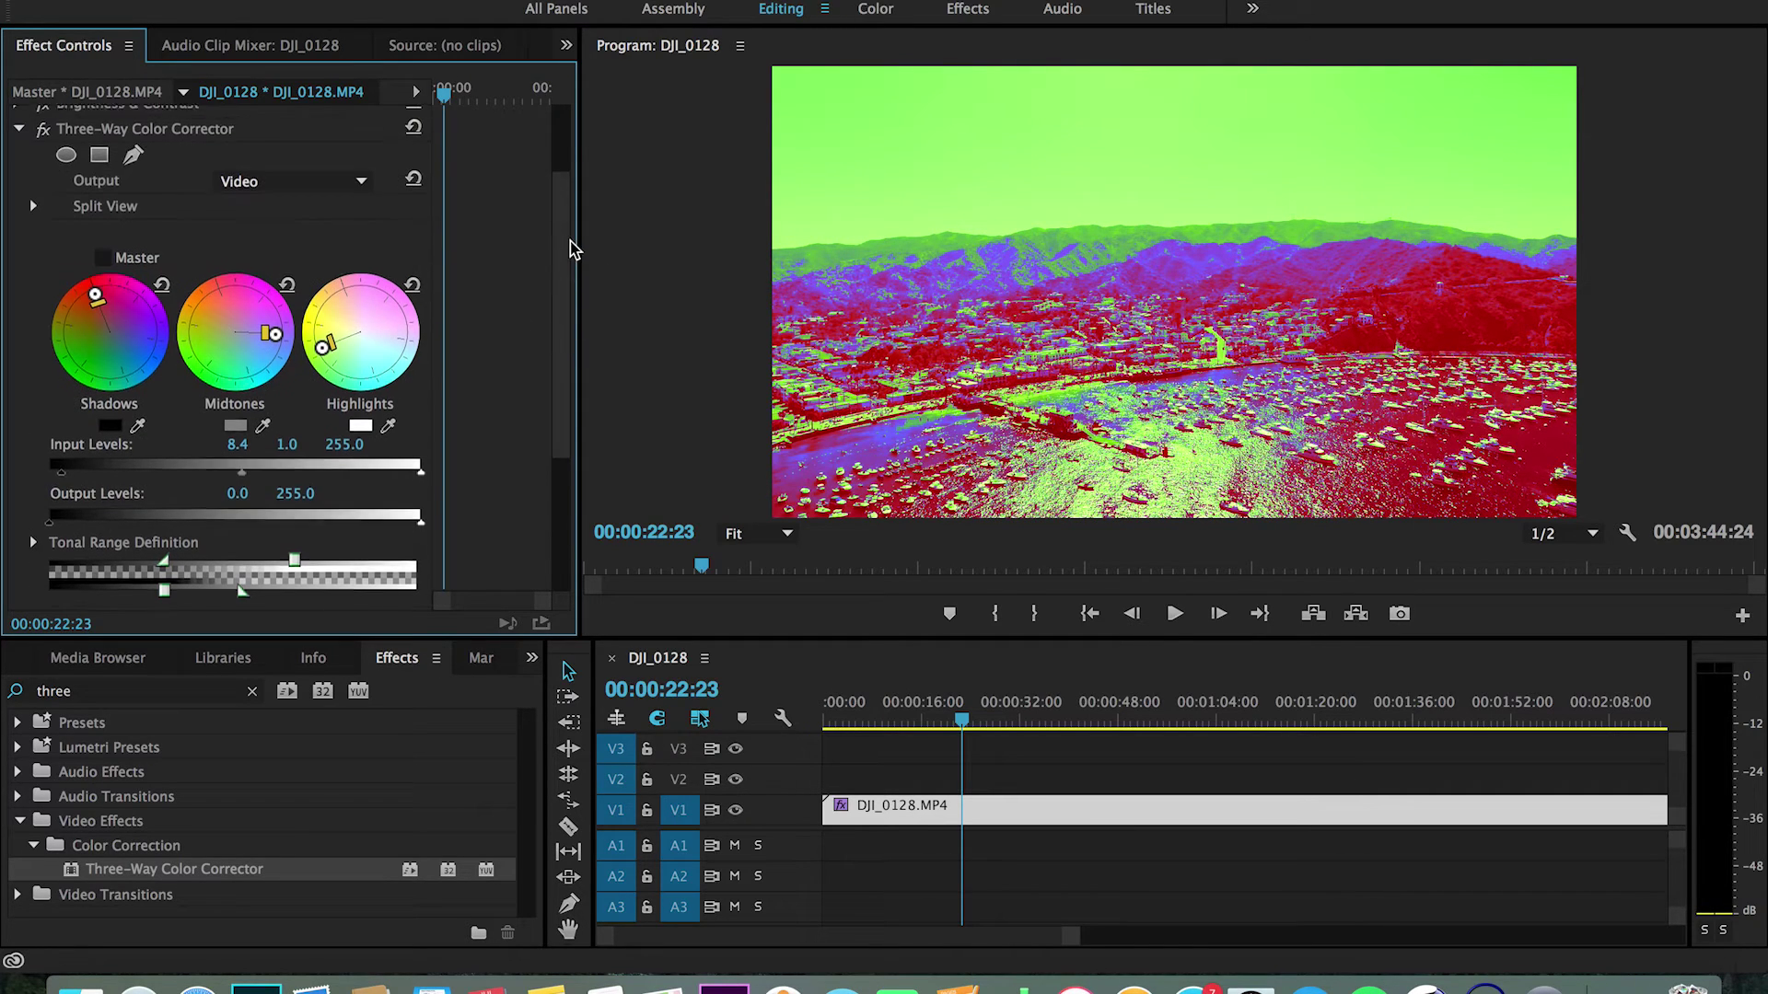
click(413, 290)
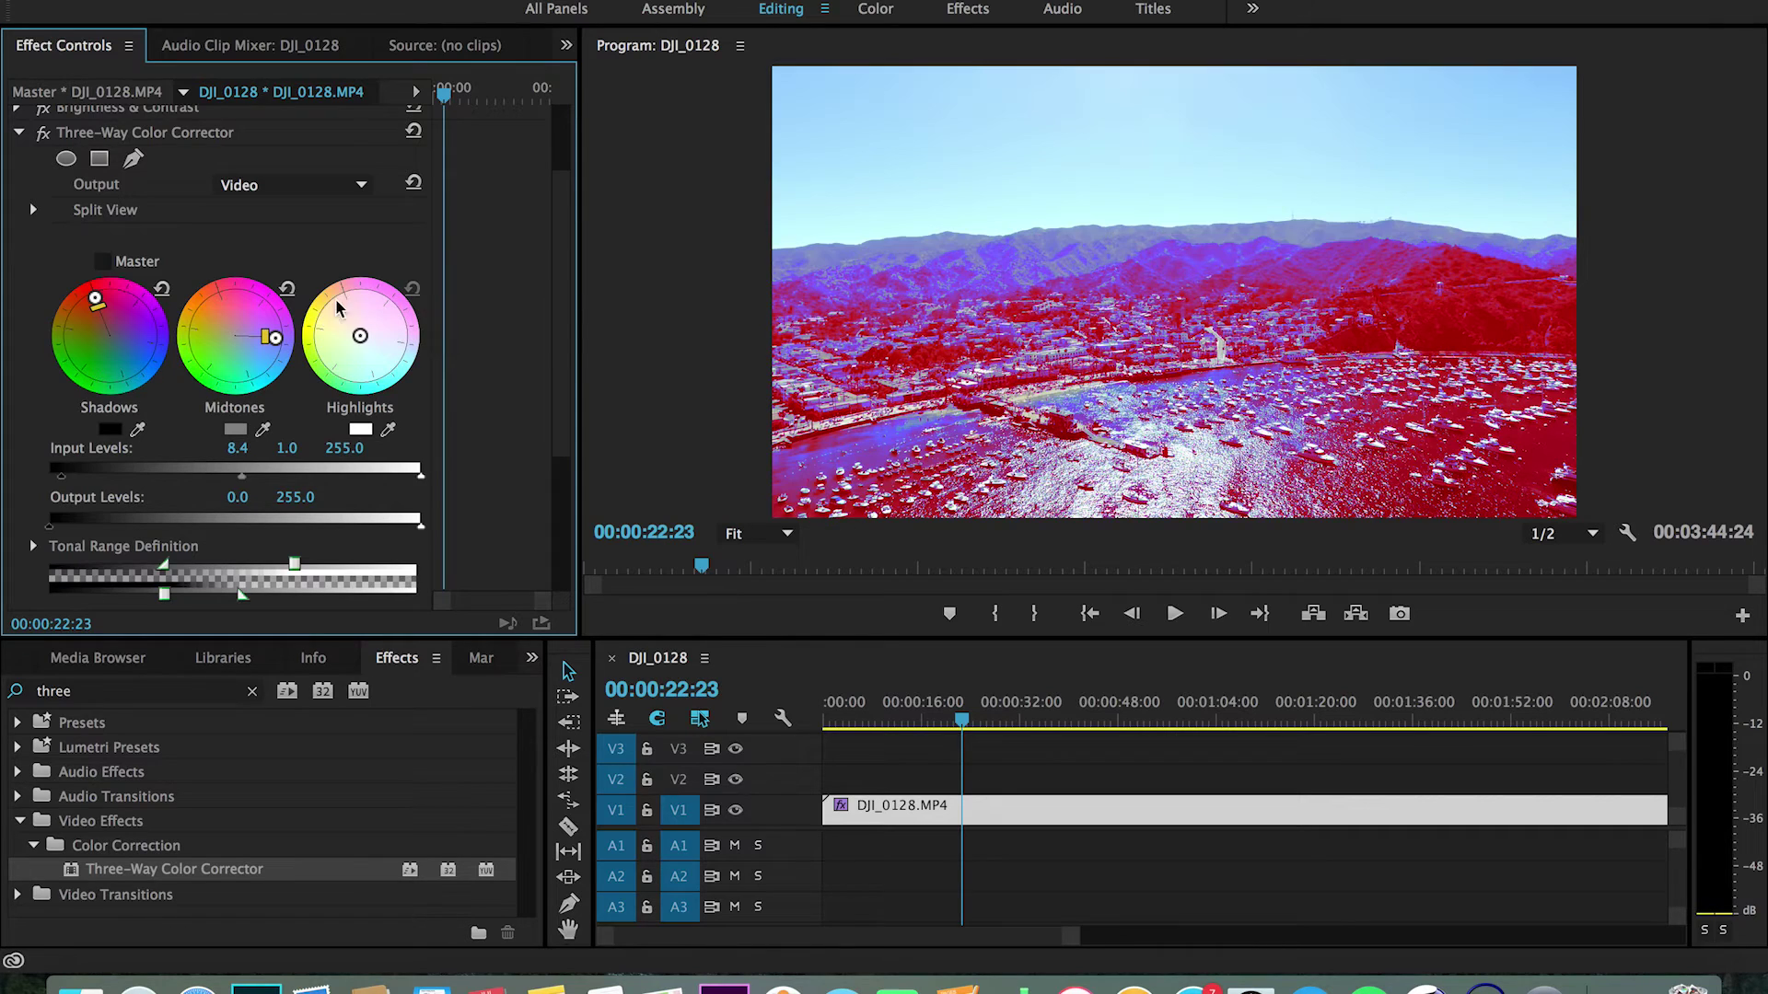
click(289, 291)
click(162, 289)
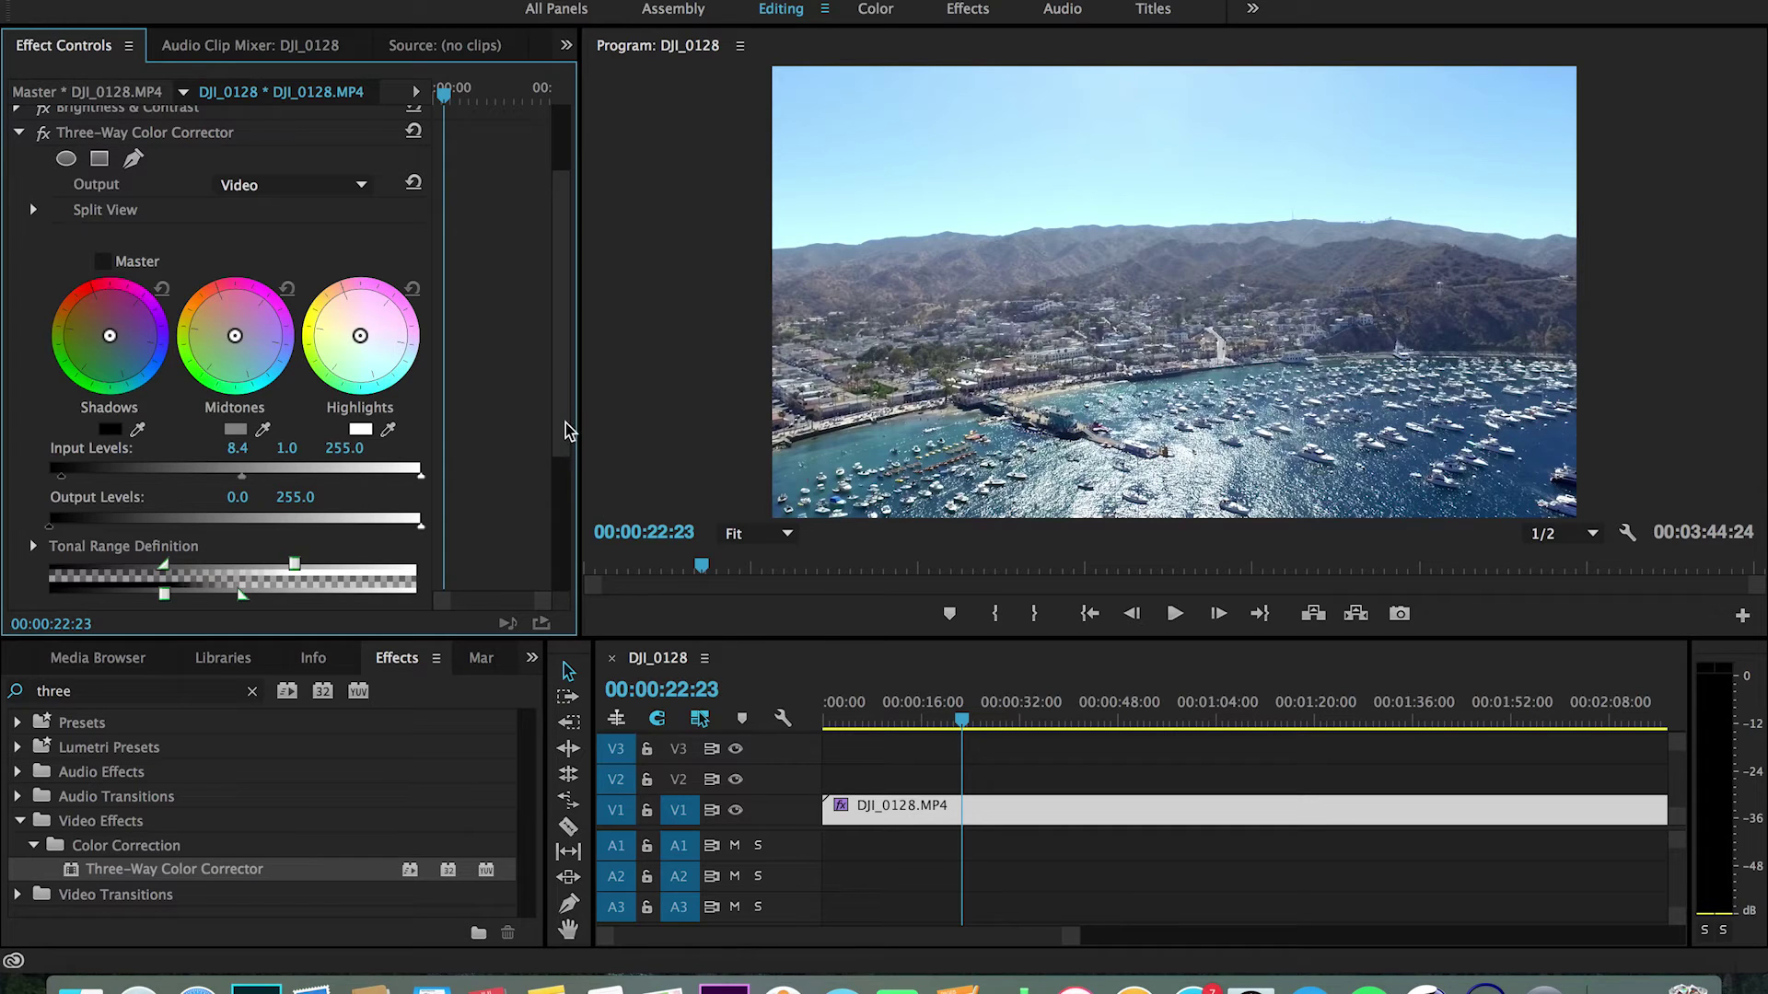
Set Master saturation to 200 and Shadow saturation to 62
scroll(549, 512, down, 3)
scroll(550, 520, down, 1)
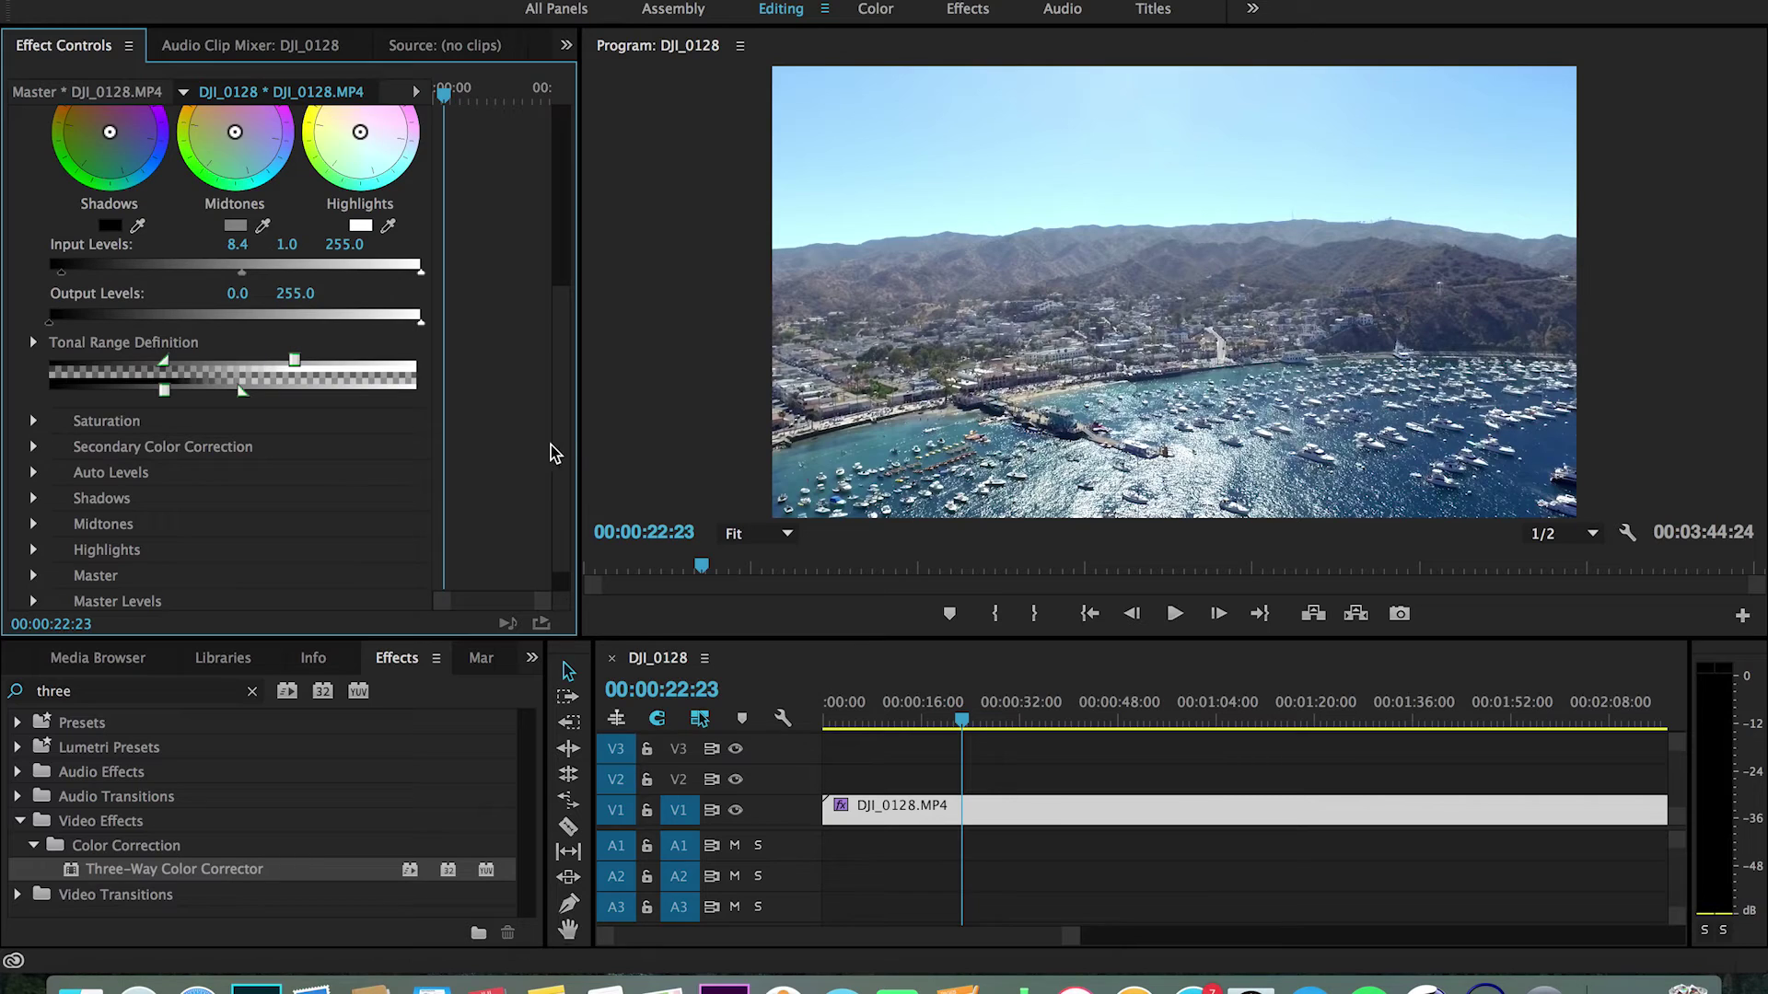
scroll(556, 497, down, 1)
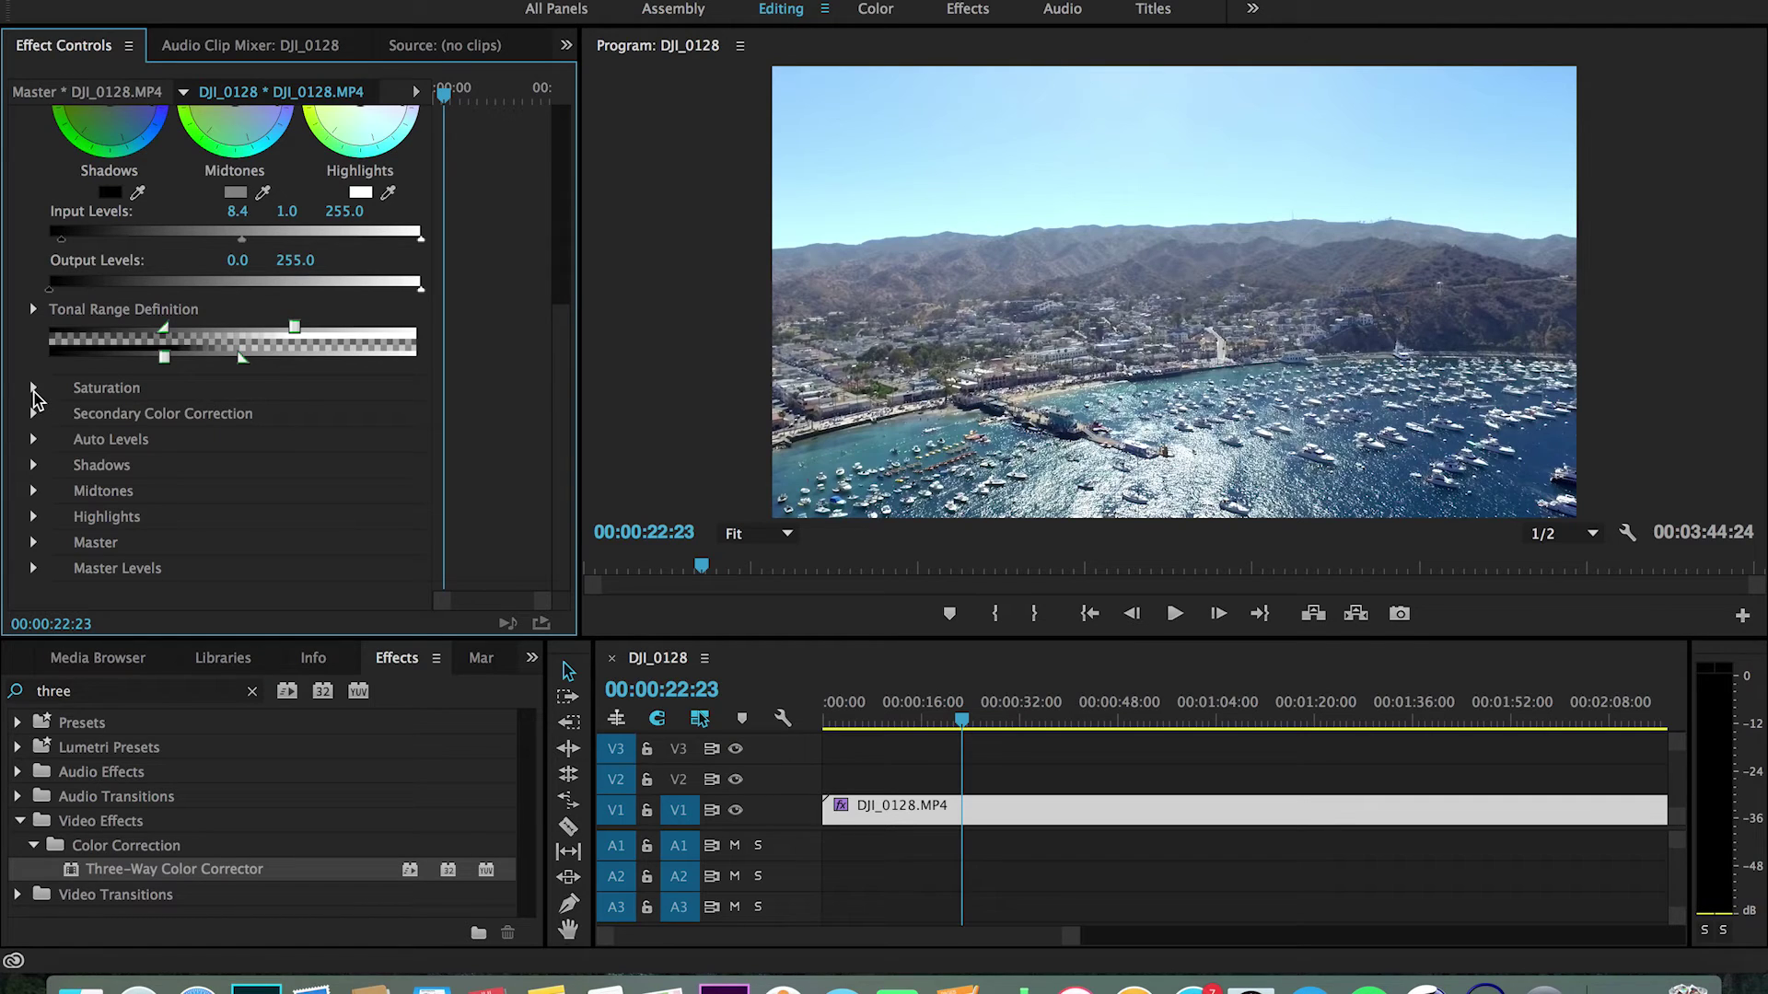
click(34, 390)
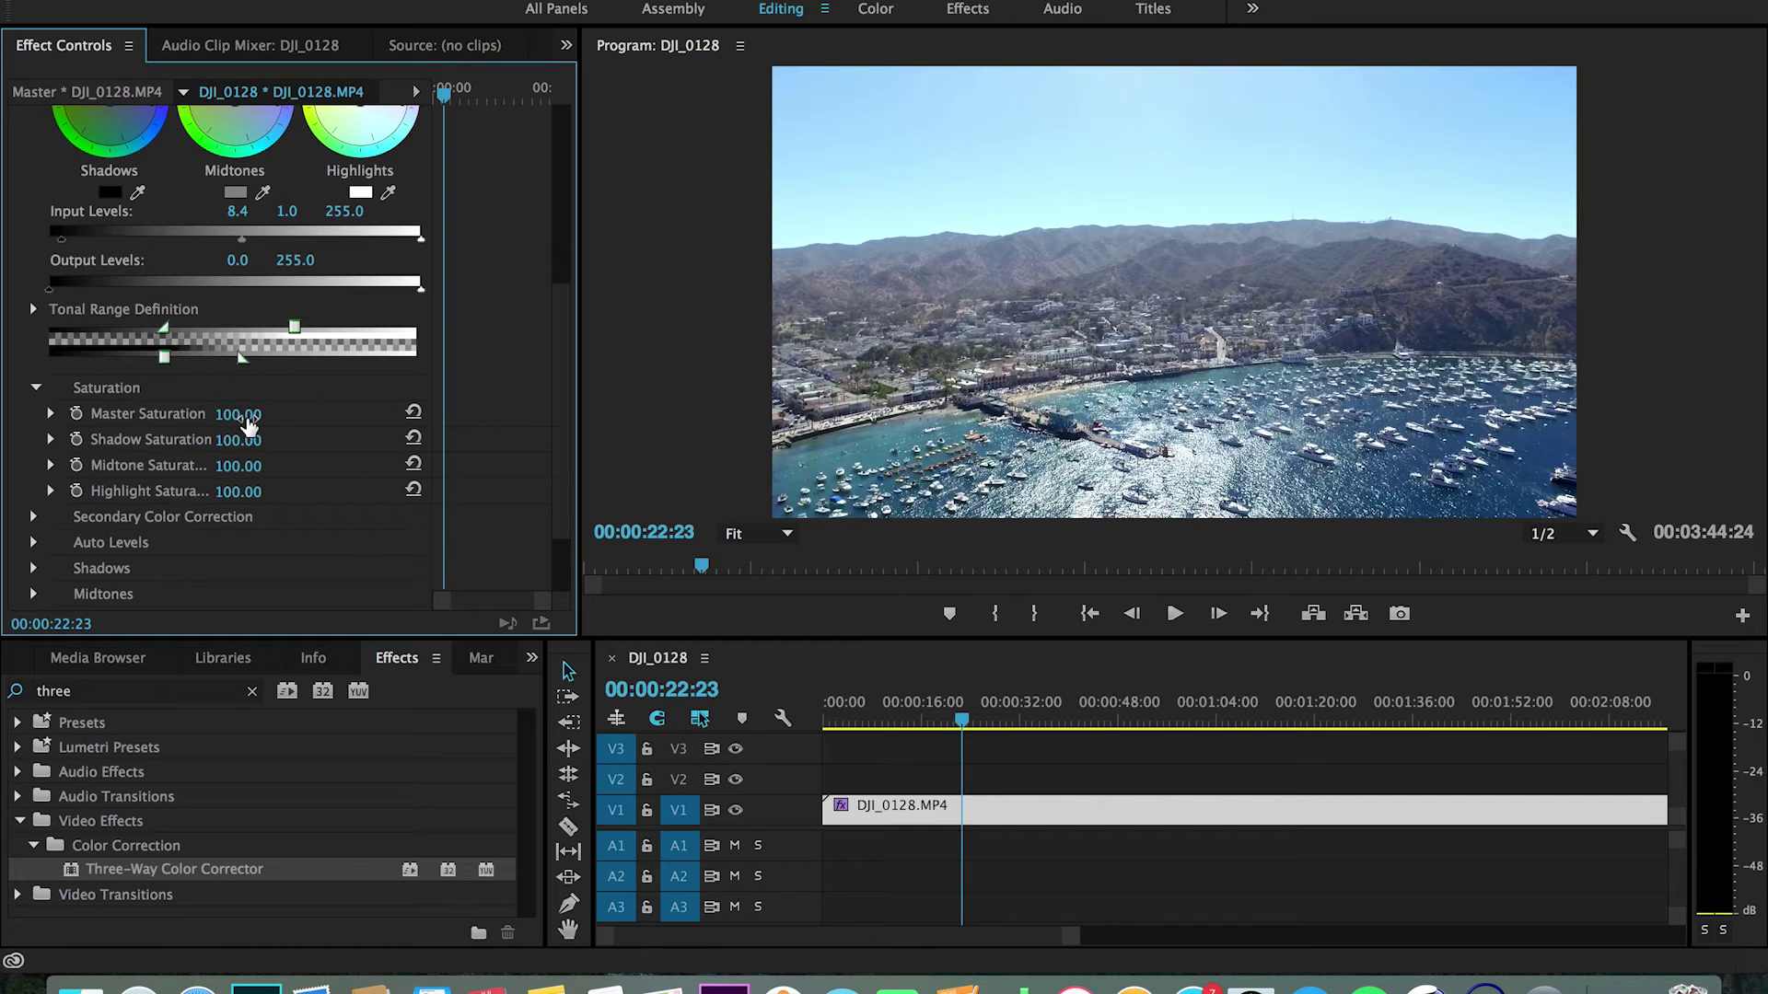
drag(248, 423, 343, 424)
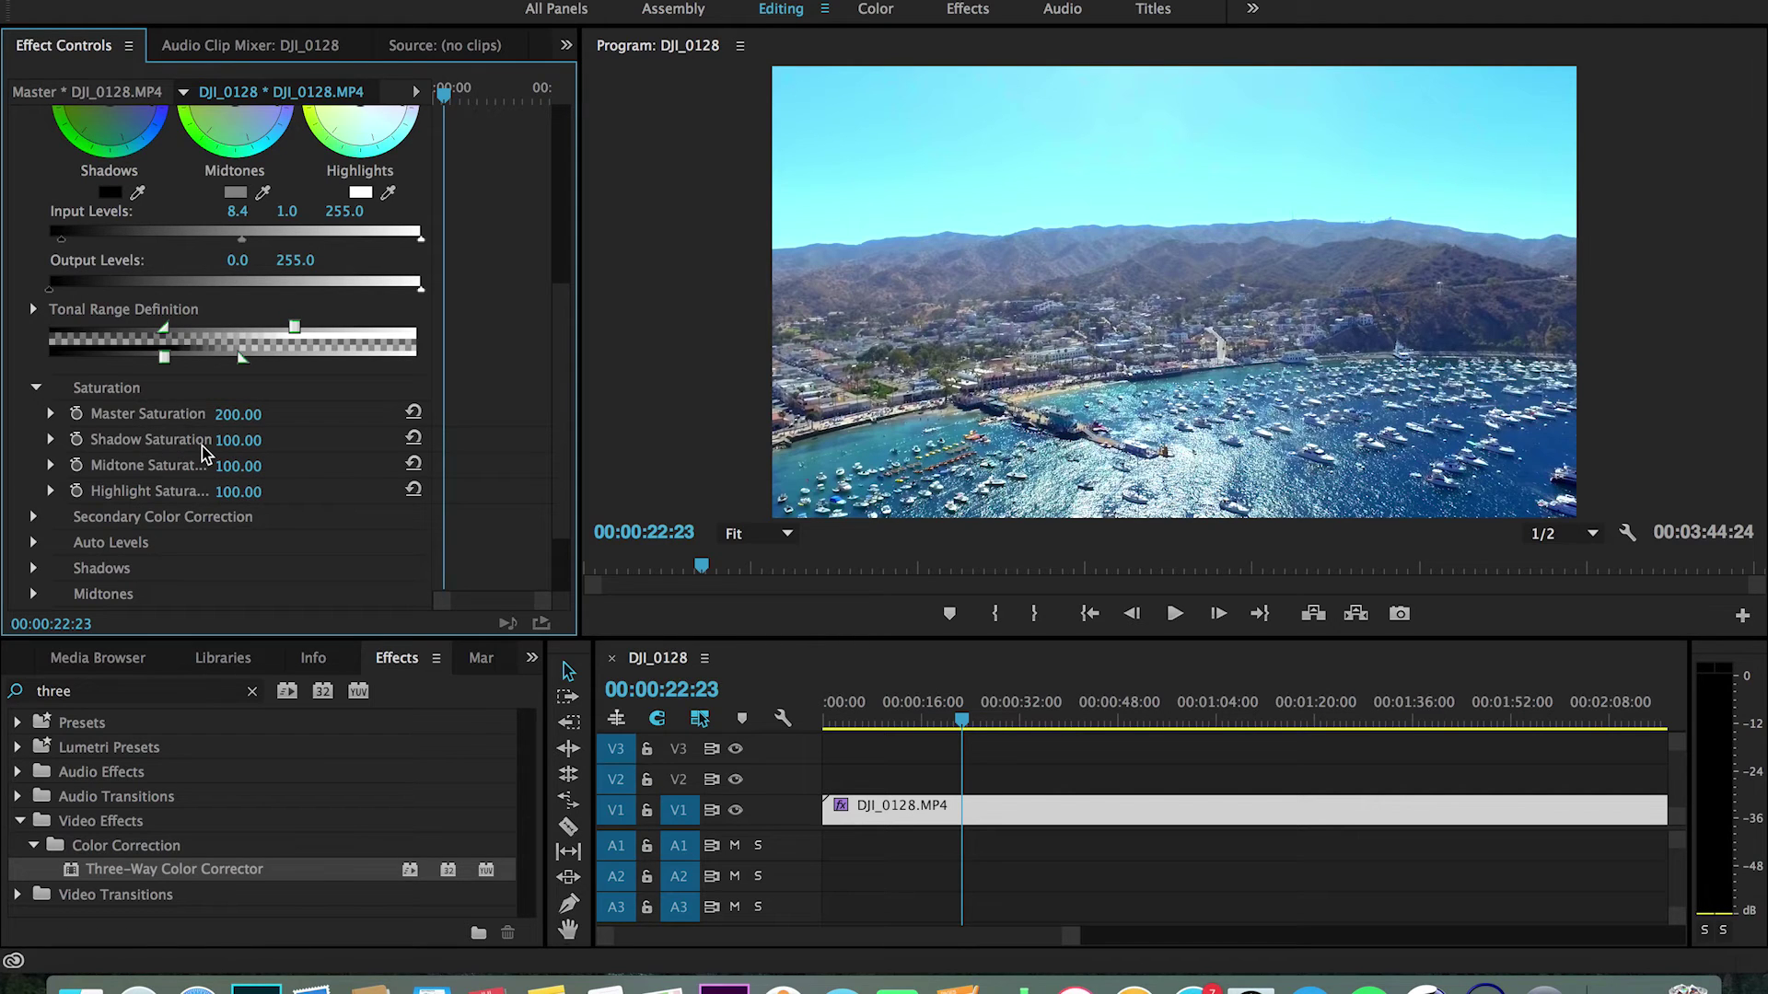
mouse_move(259, 448)
mouse_down()
mouse_move(331, 447)
mouse_move(247, 442)
mouse_up()
mouse_move(247, 442)
mouse_down()
mouse_move(230, 442)
mouse_move(245, 442)
mouse_up()
Set Midtone saturation to 200 and Highlight saturation to exactly 100
drag(226, 477, 318, 477)
drag(253, 506, 313, 506)
drag(247, 493, 207, 494)
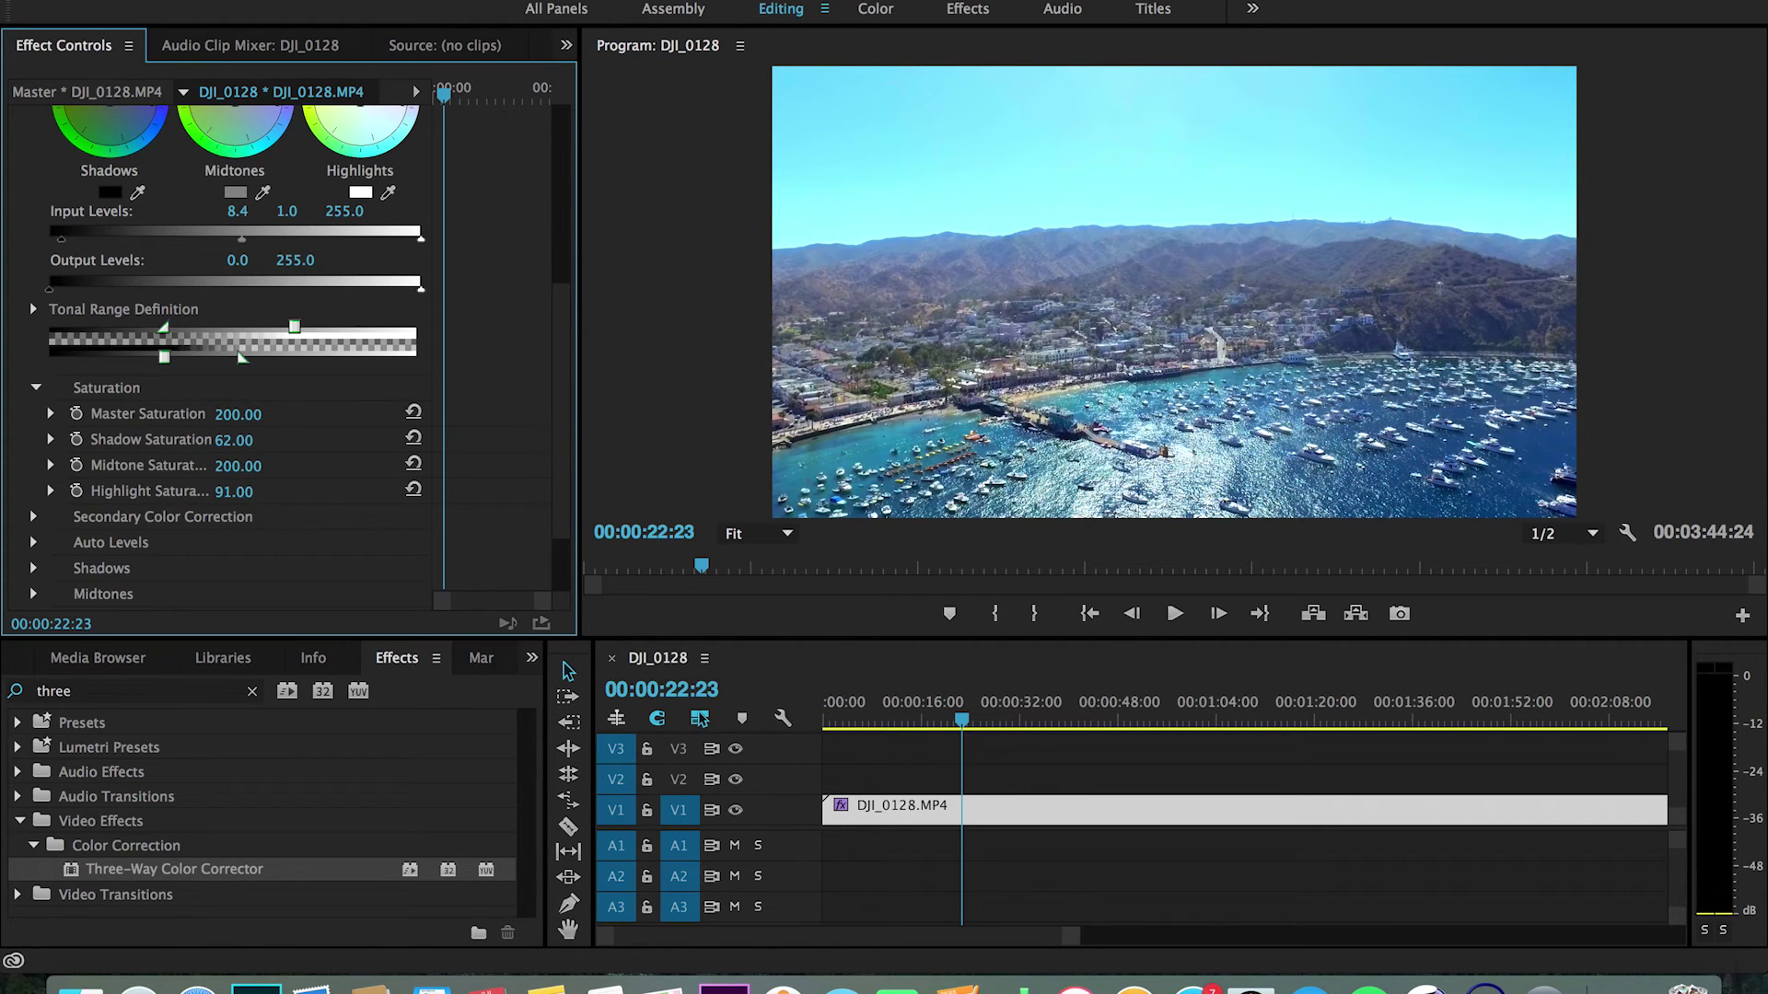
click(247, 493)
text(100)
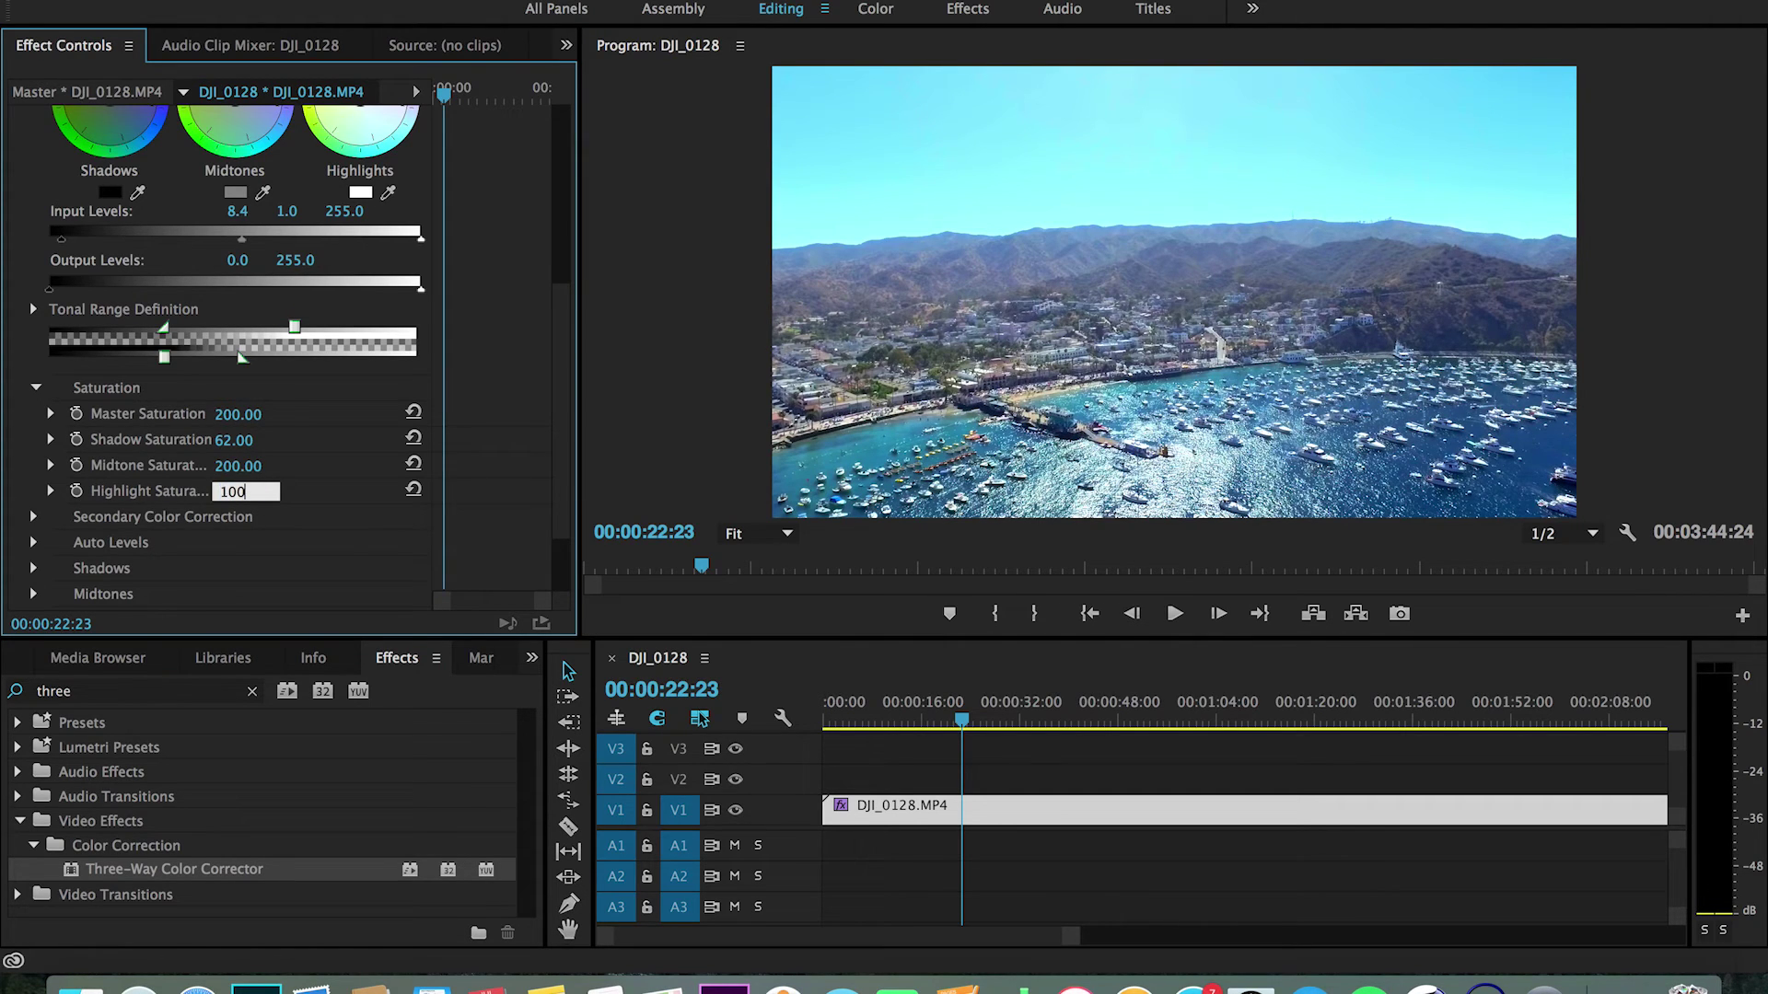
key(Return)
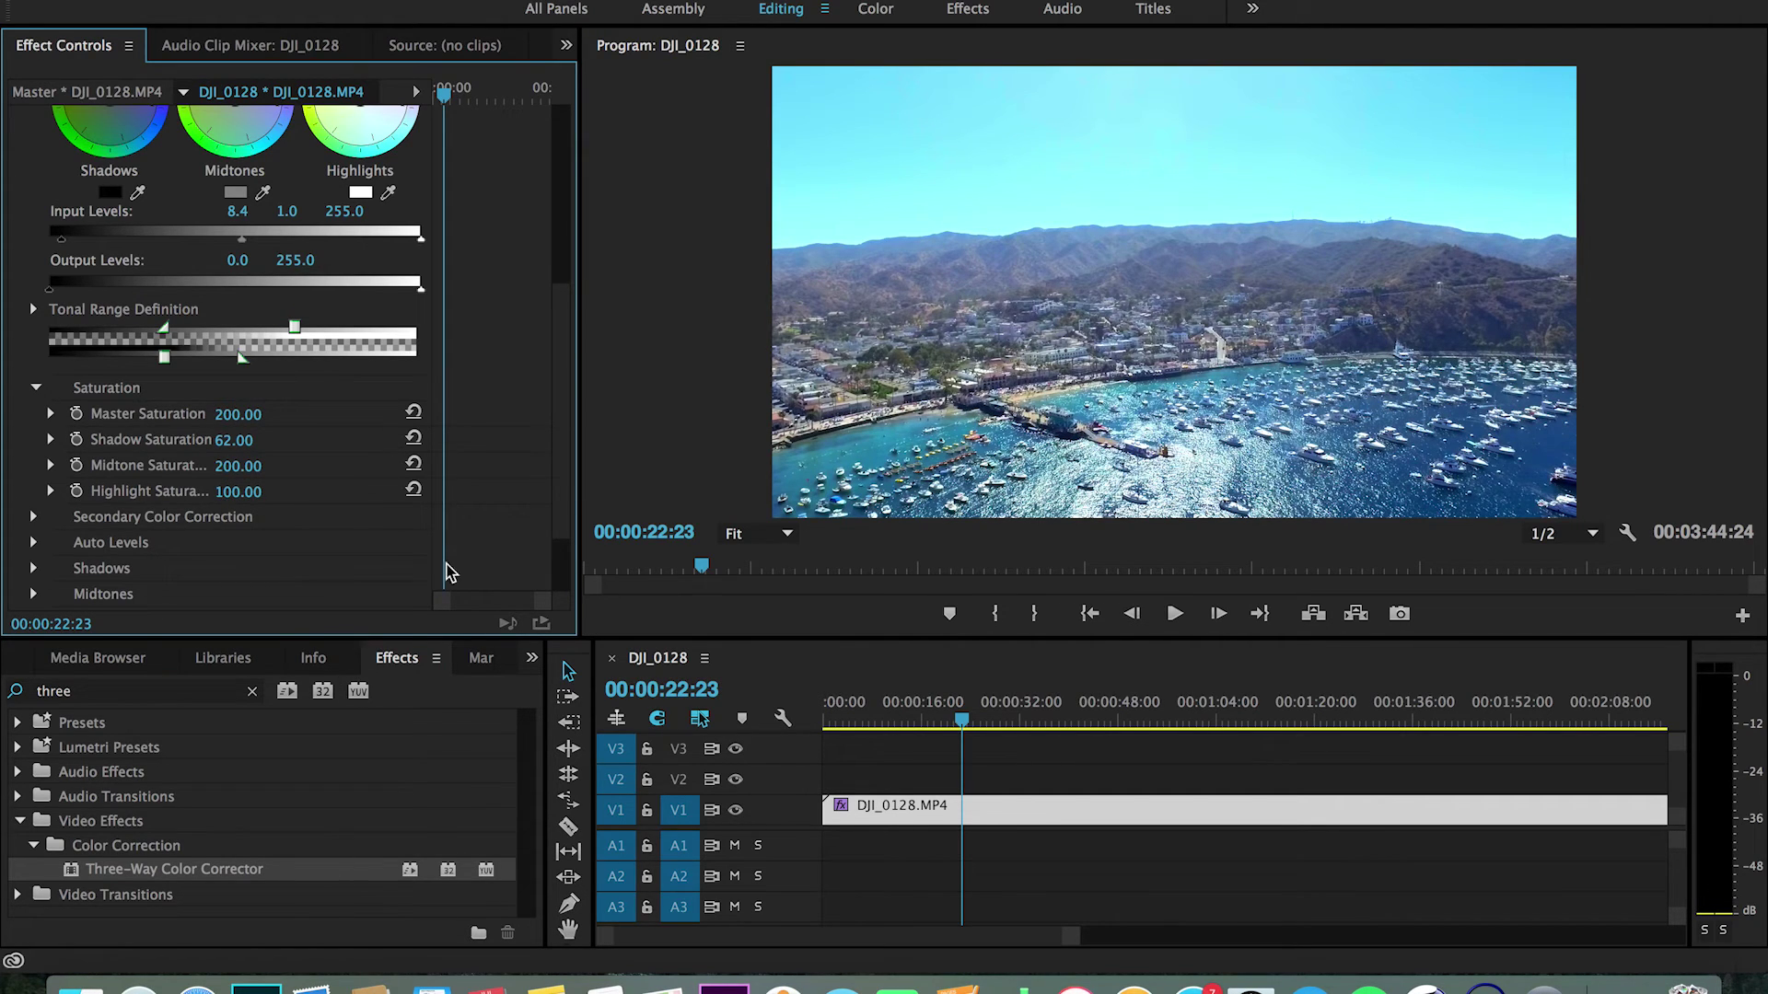
scroll(560, 396, down, 3)
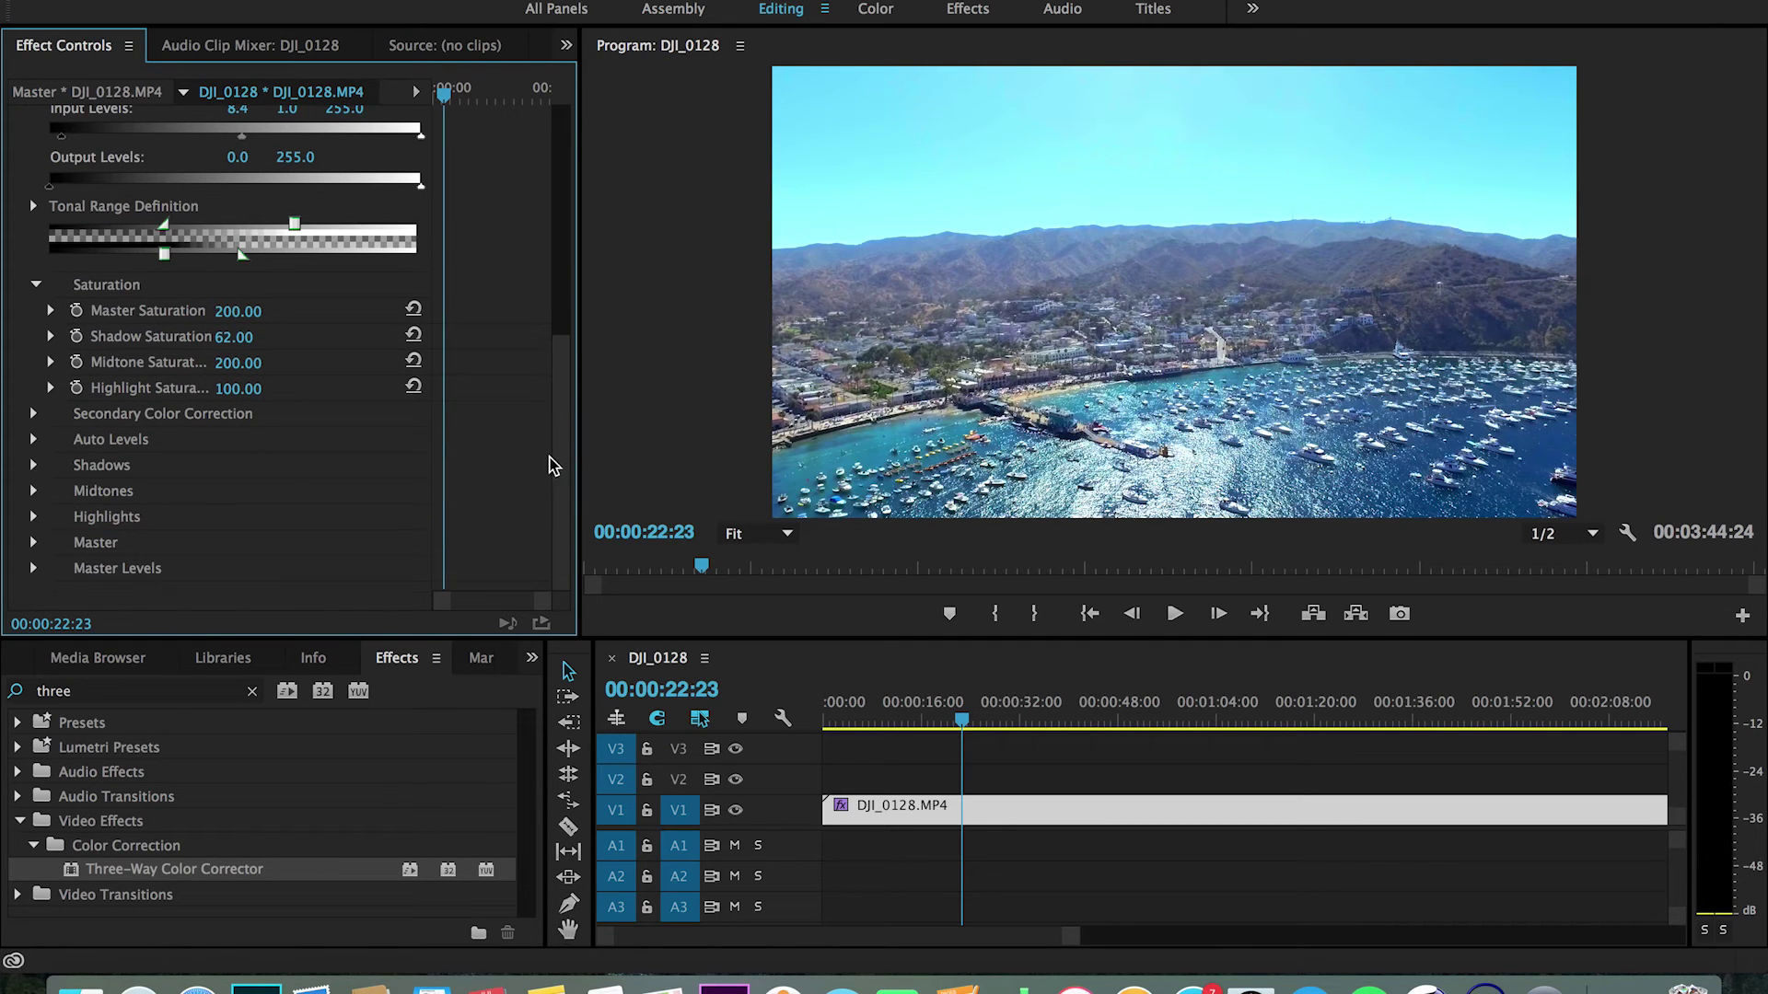
Toggle Brightness & Contrast off and back on to compare the clip
drag(560, 366, 562, 187)
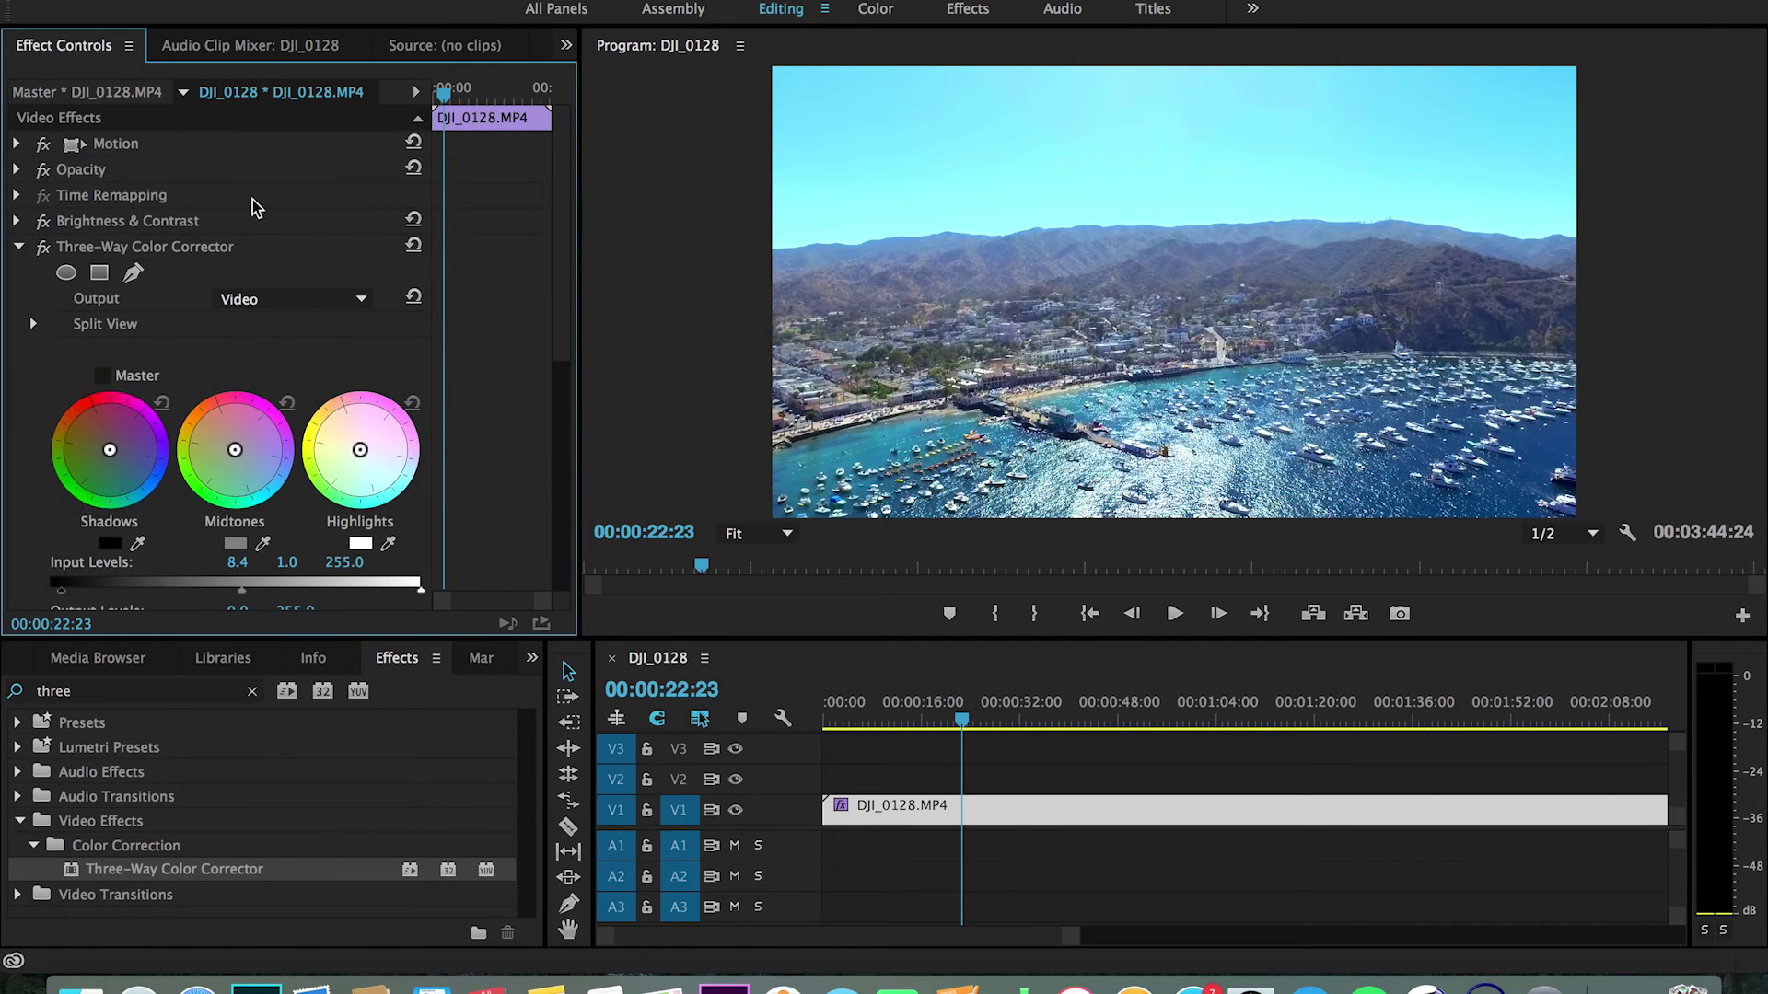
click(43, 221)
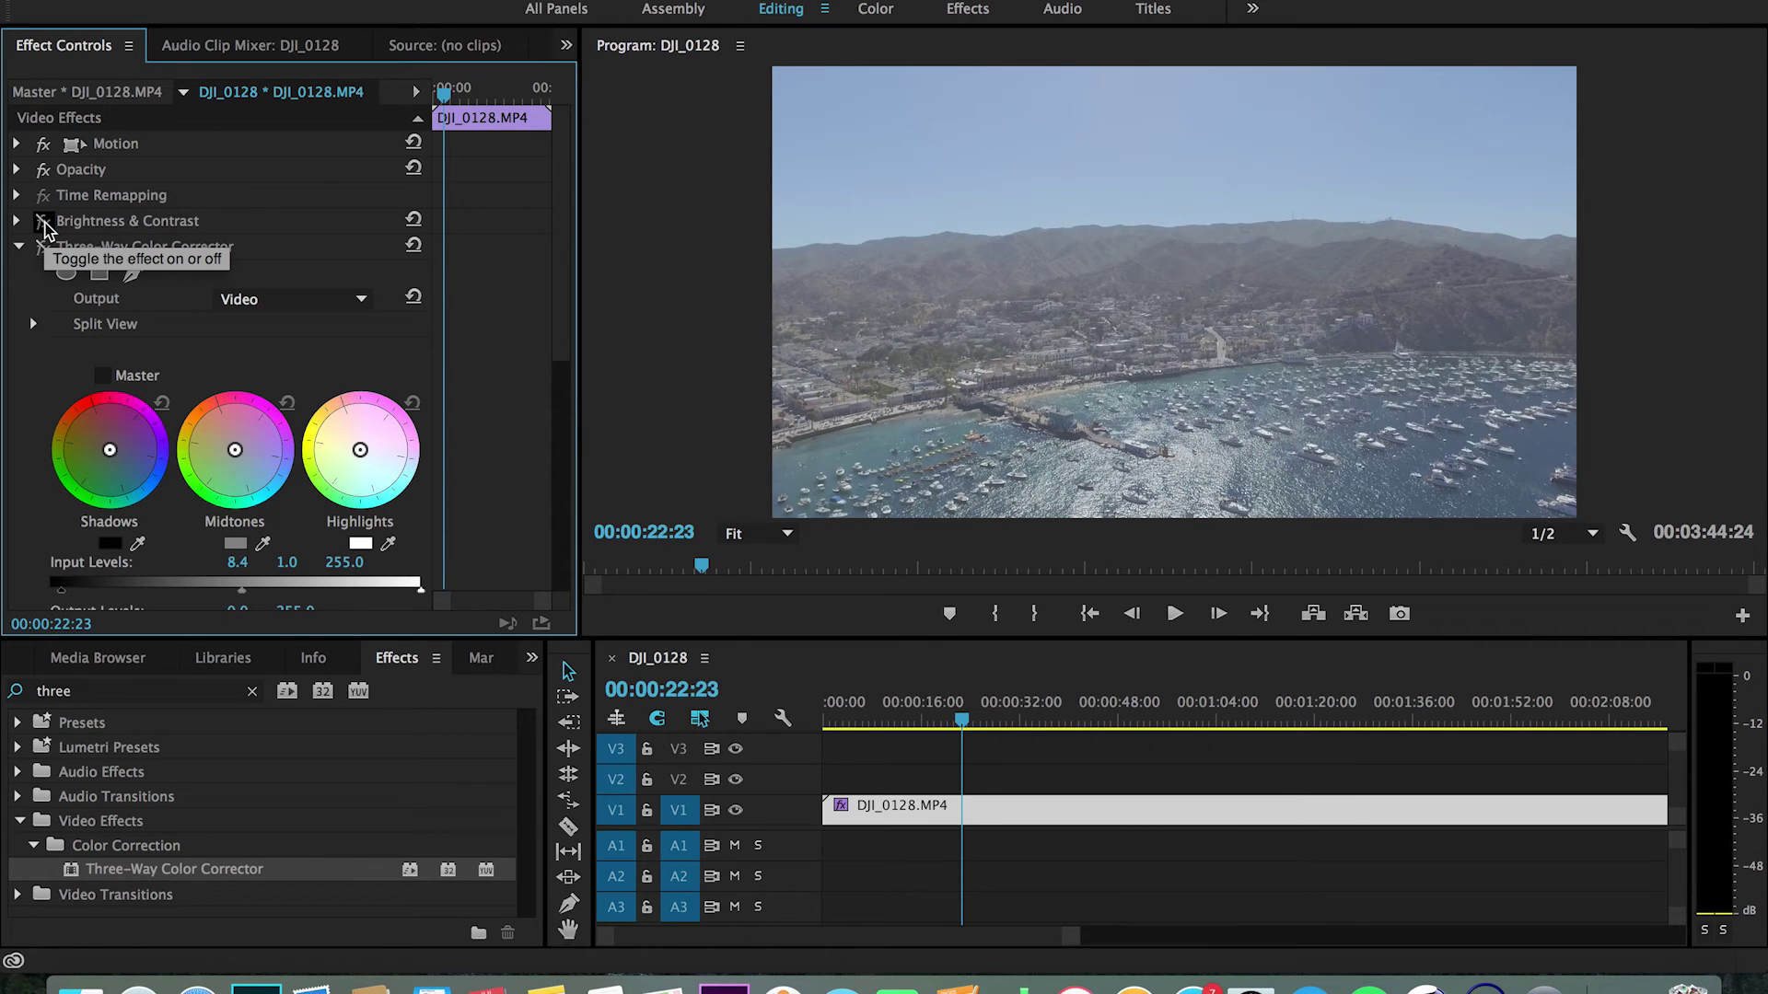
click(43, 221)
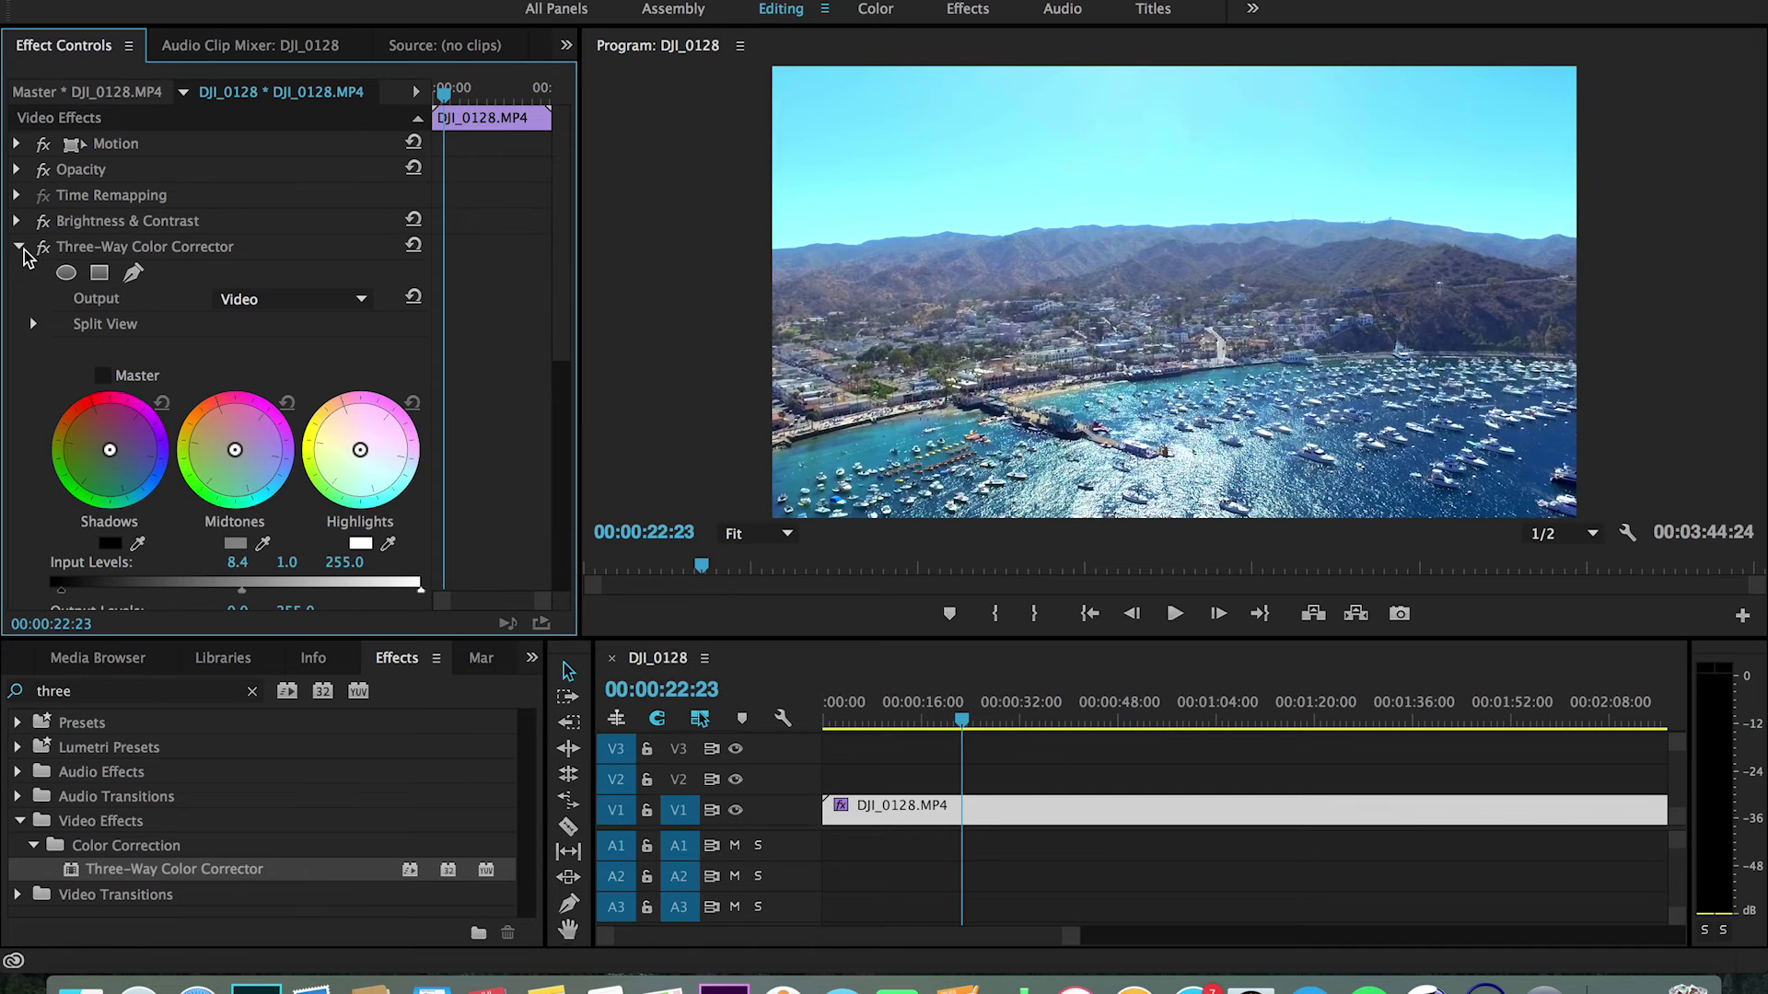
Raise Brightness & Contrast to Brightness 9 and Contrast 55
click(18, 247)
click(16, 221)
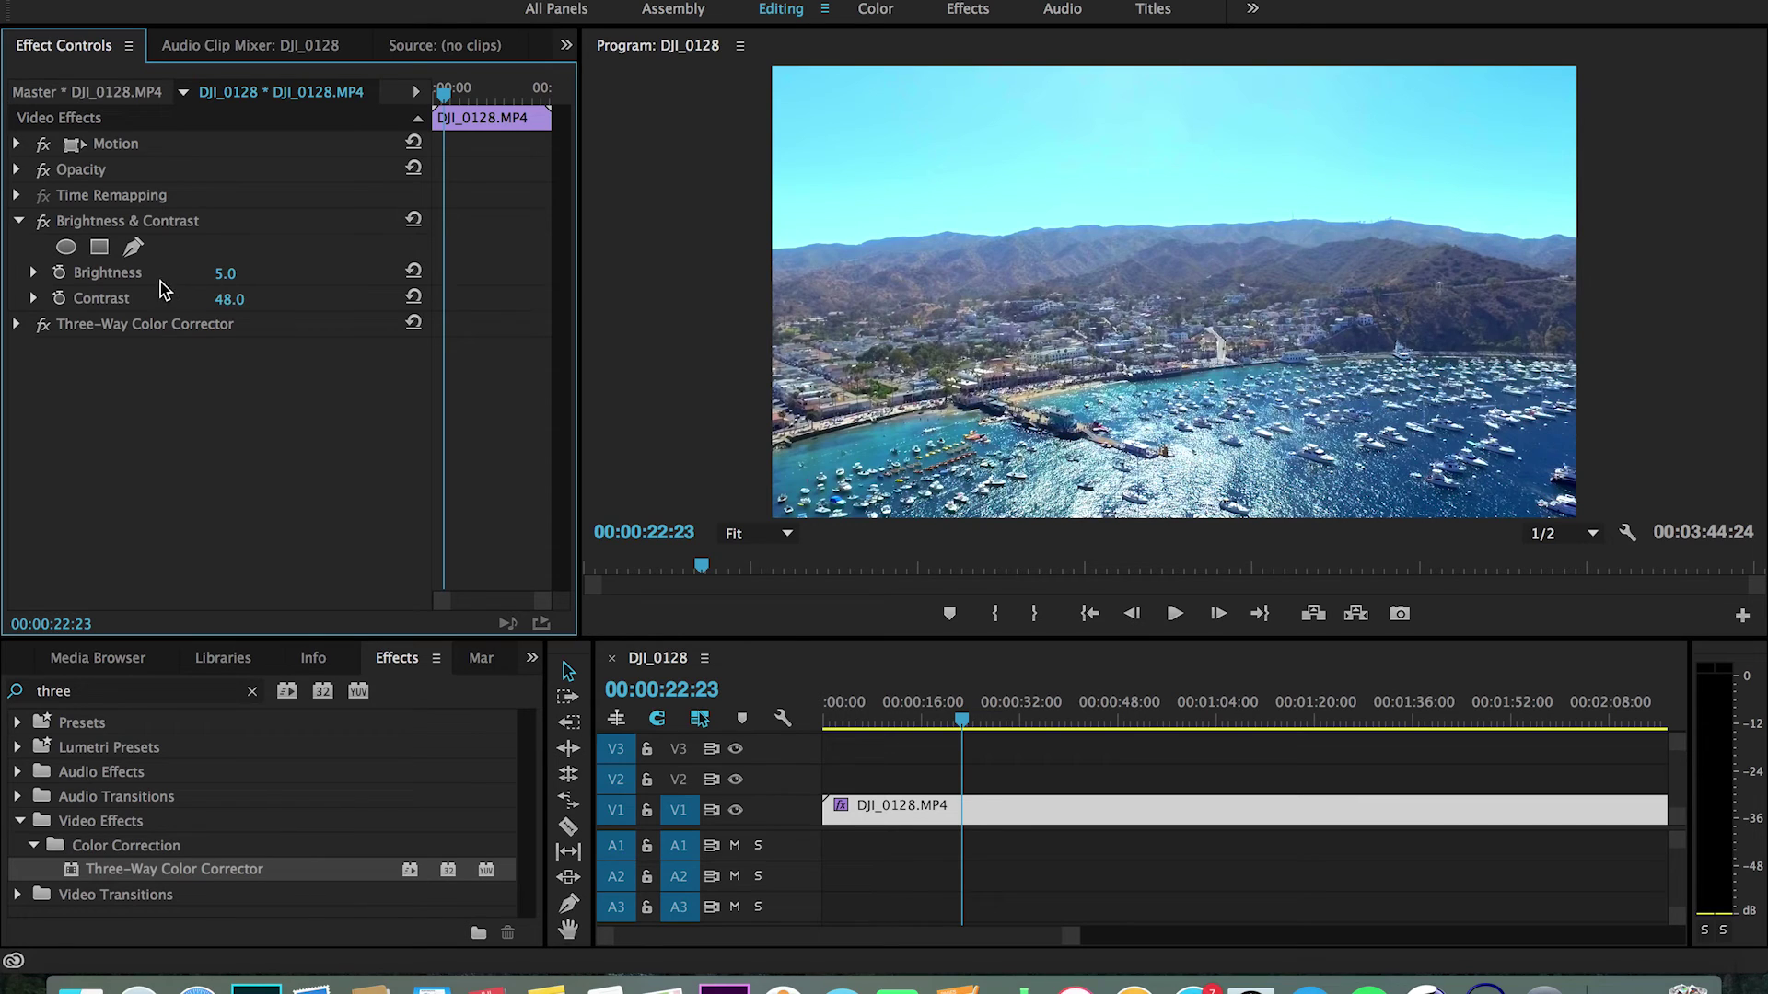
mouse_move(225, 284)
mouse_down()
mouse_move(247, 281)
mouse_move(252, 302)
mouse_up()
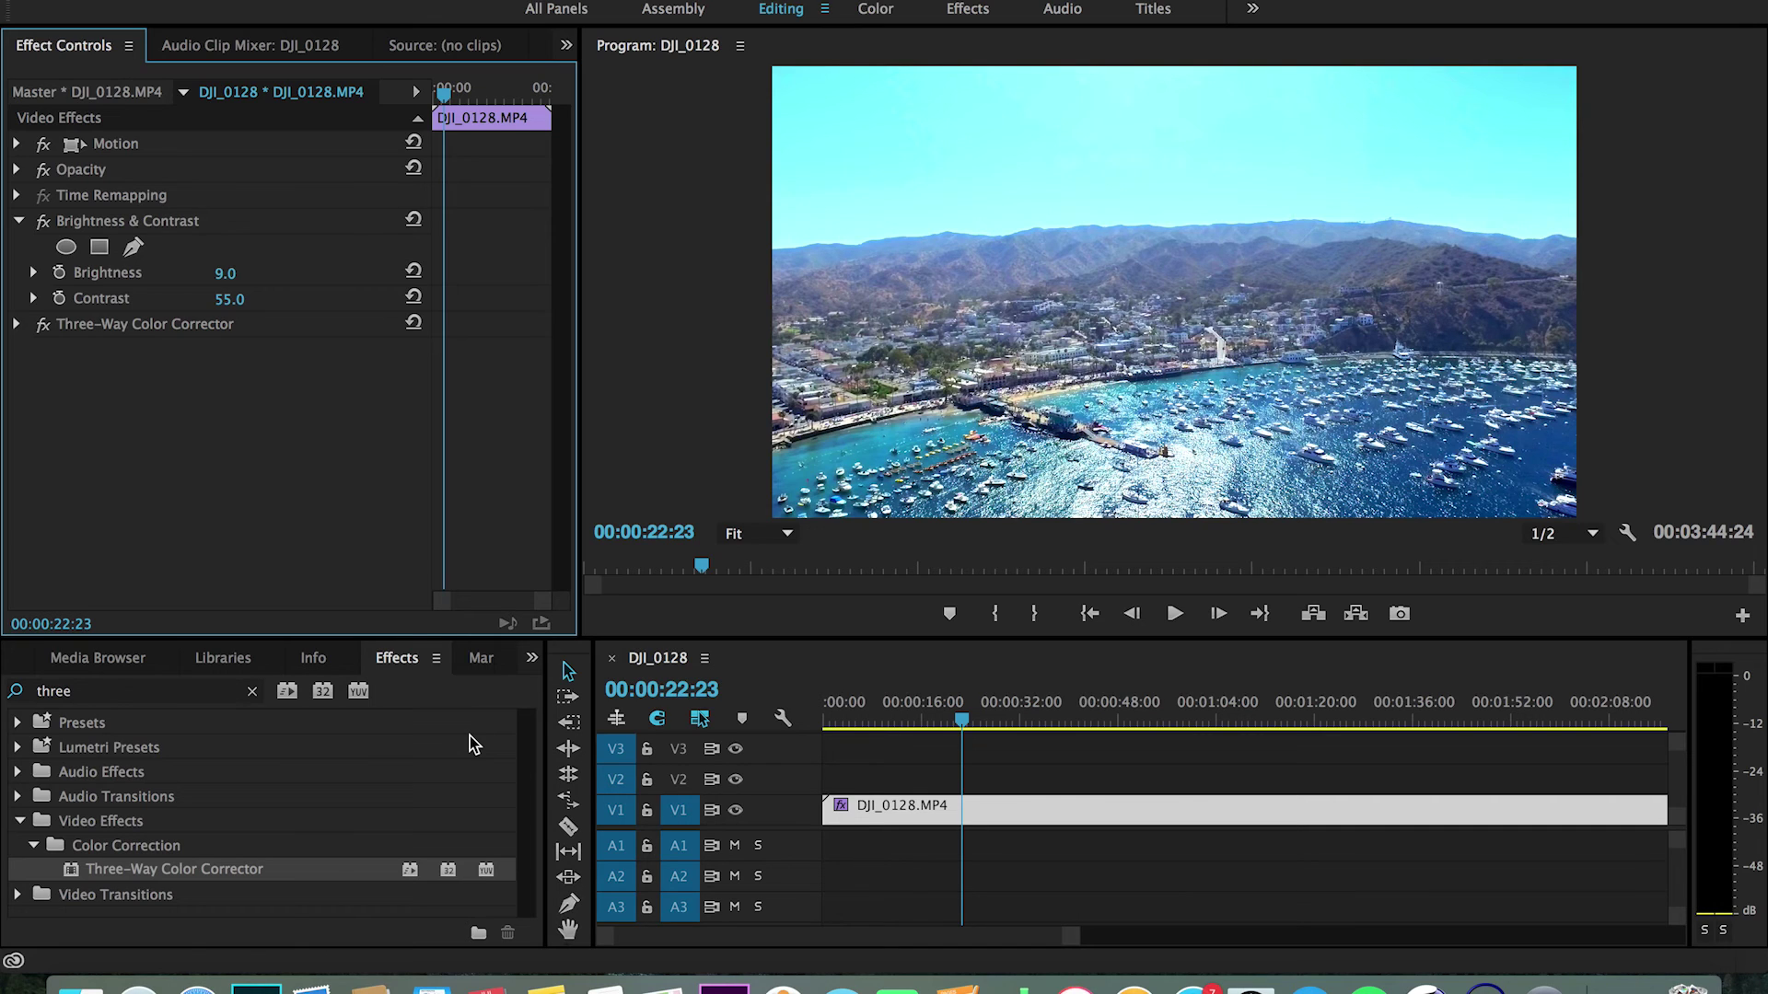
Delete the Brightness & Contrast and Three-Way Color Corrector effects from the clip
click(469, 737)
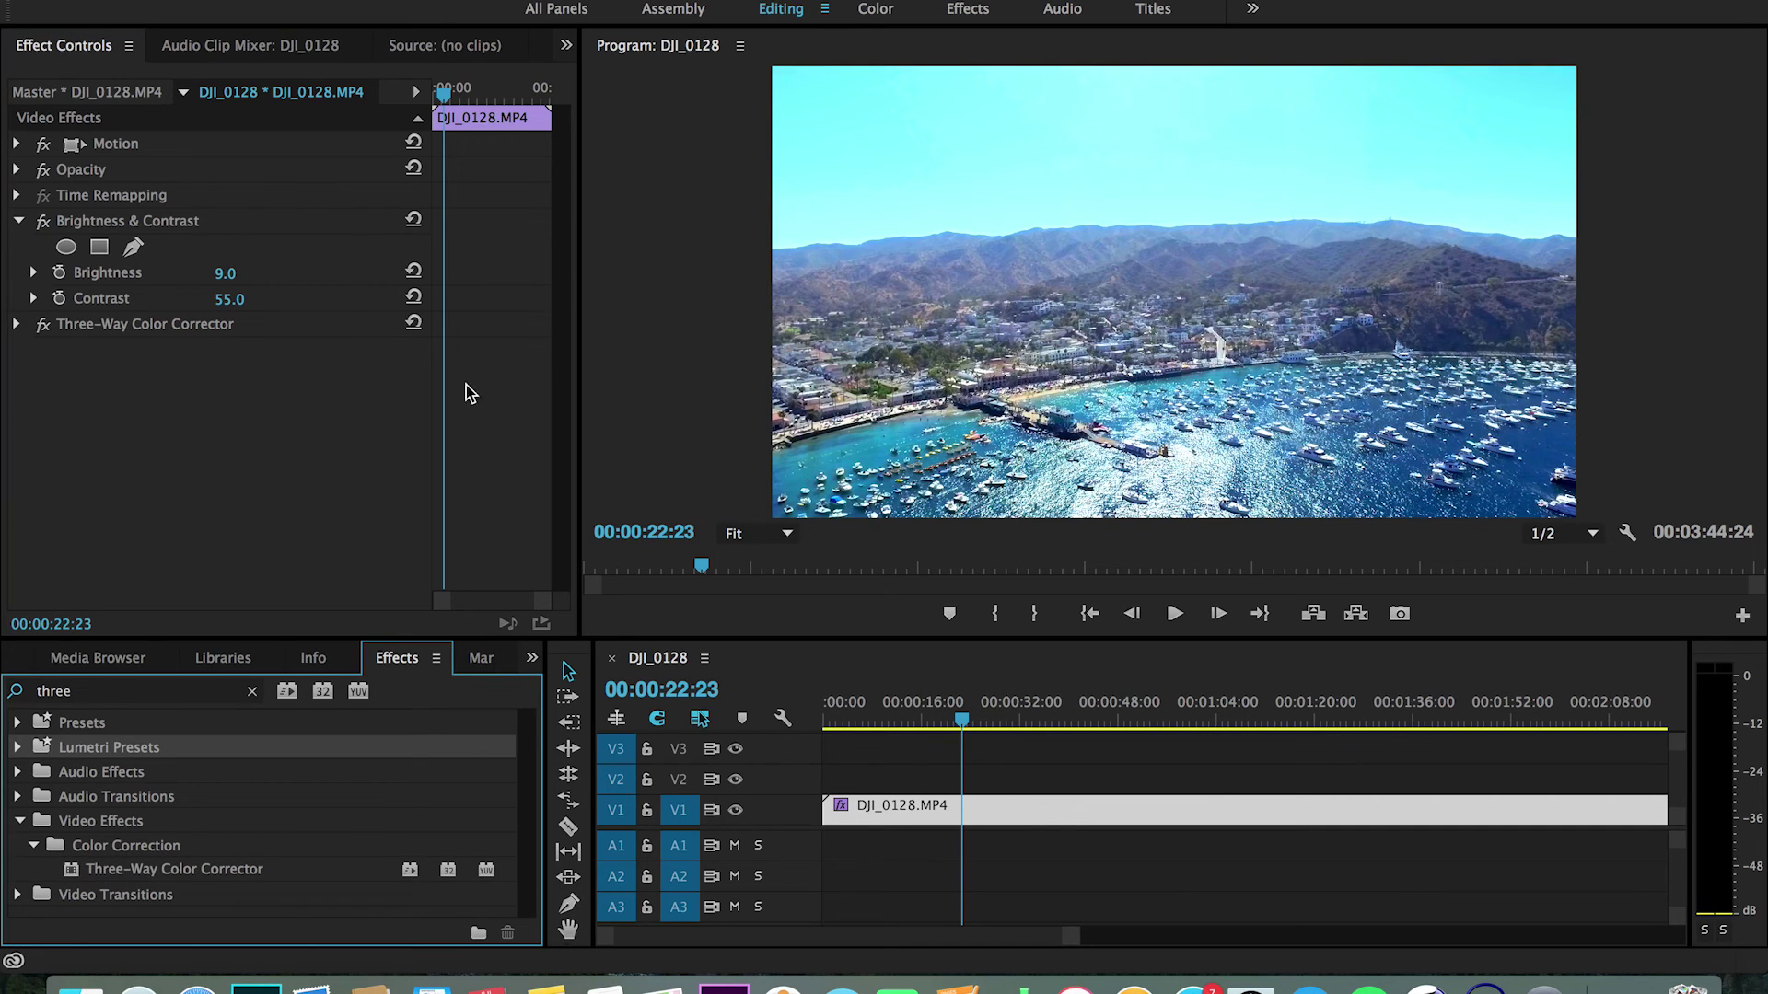
click(219, 197)
click(182, 218)
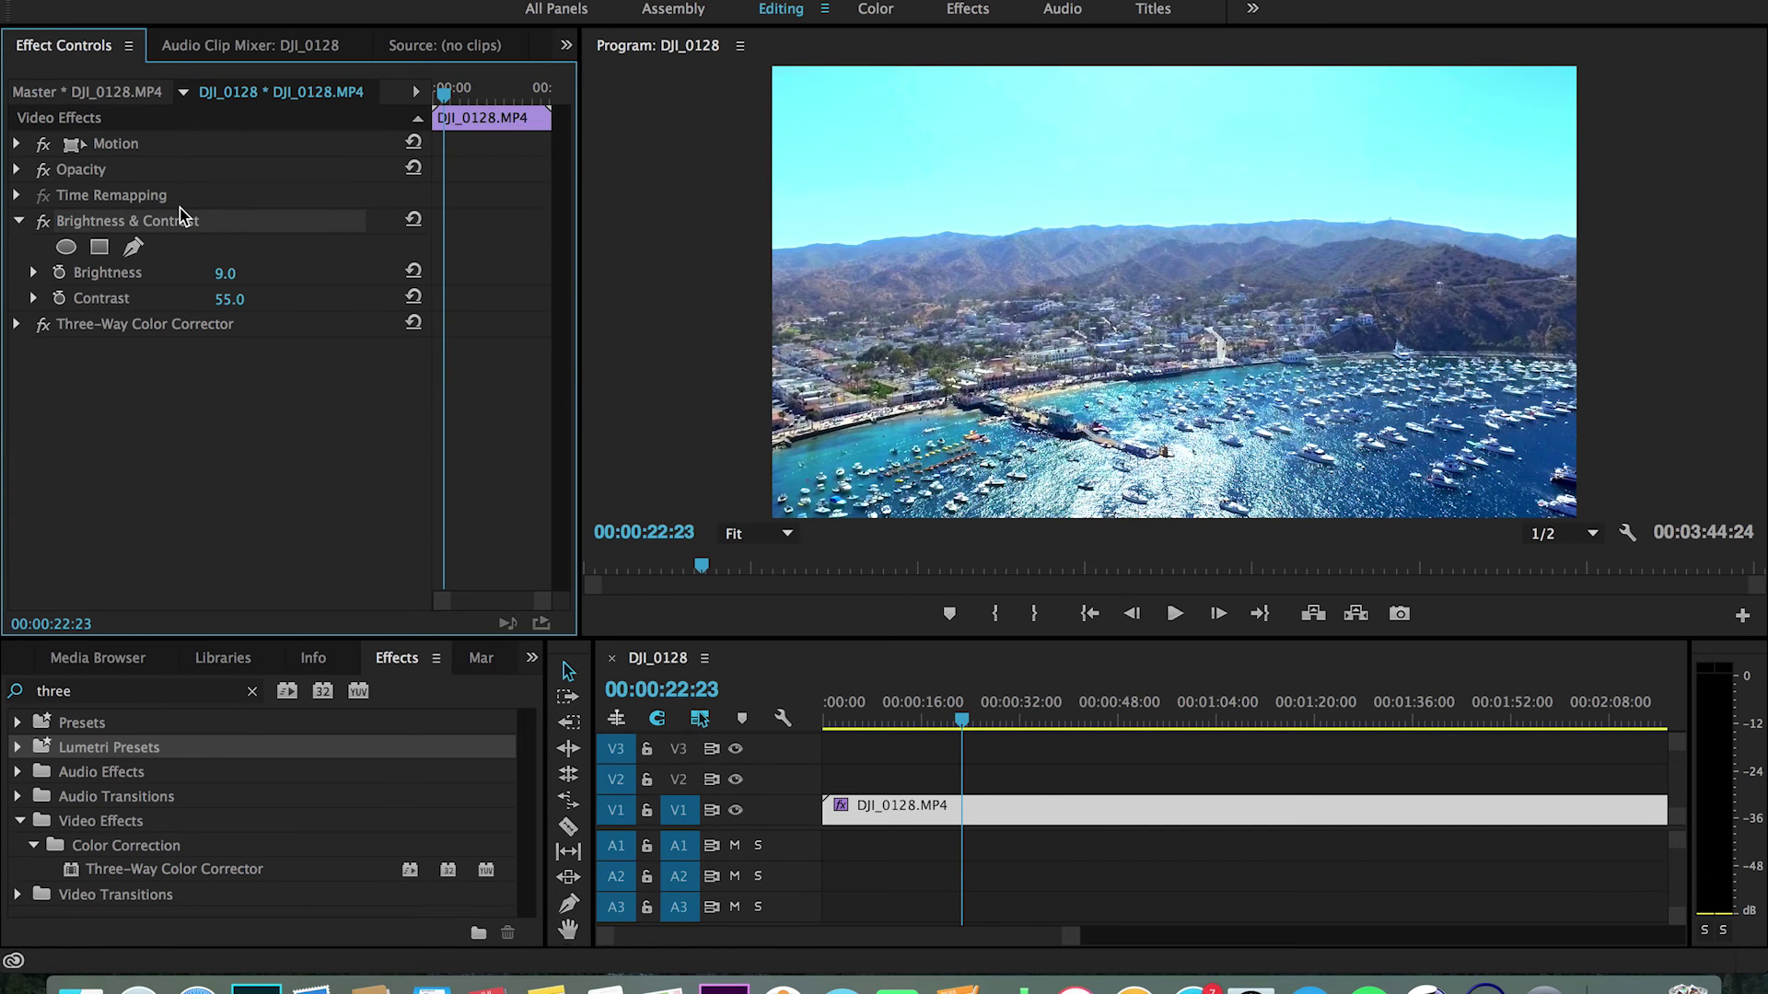
key(Delete)
click(179, 218)
key(Delete)
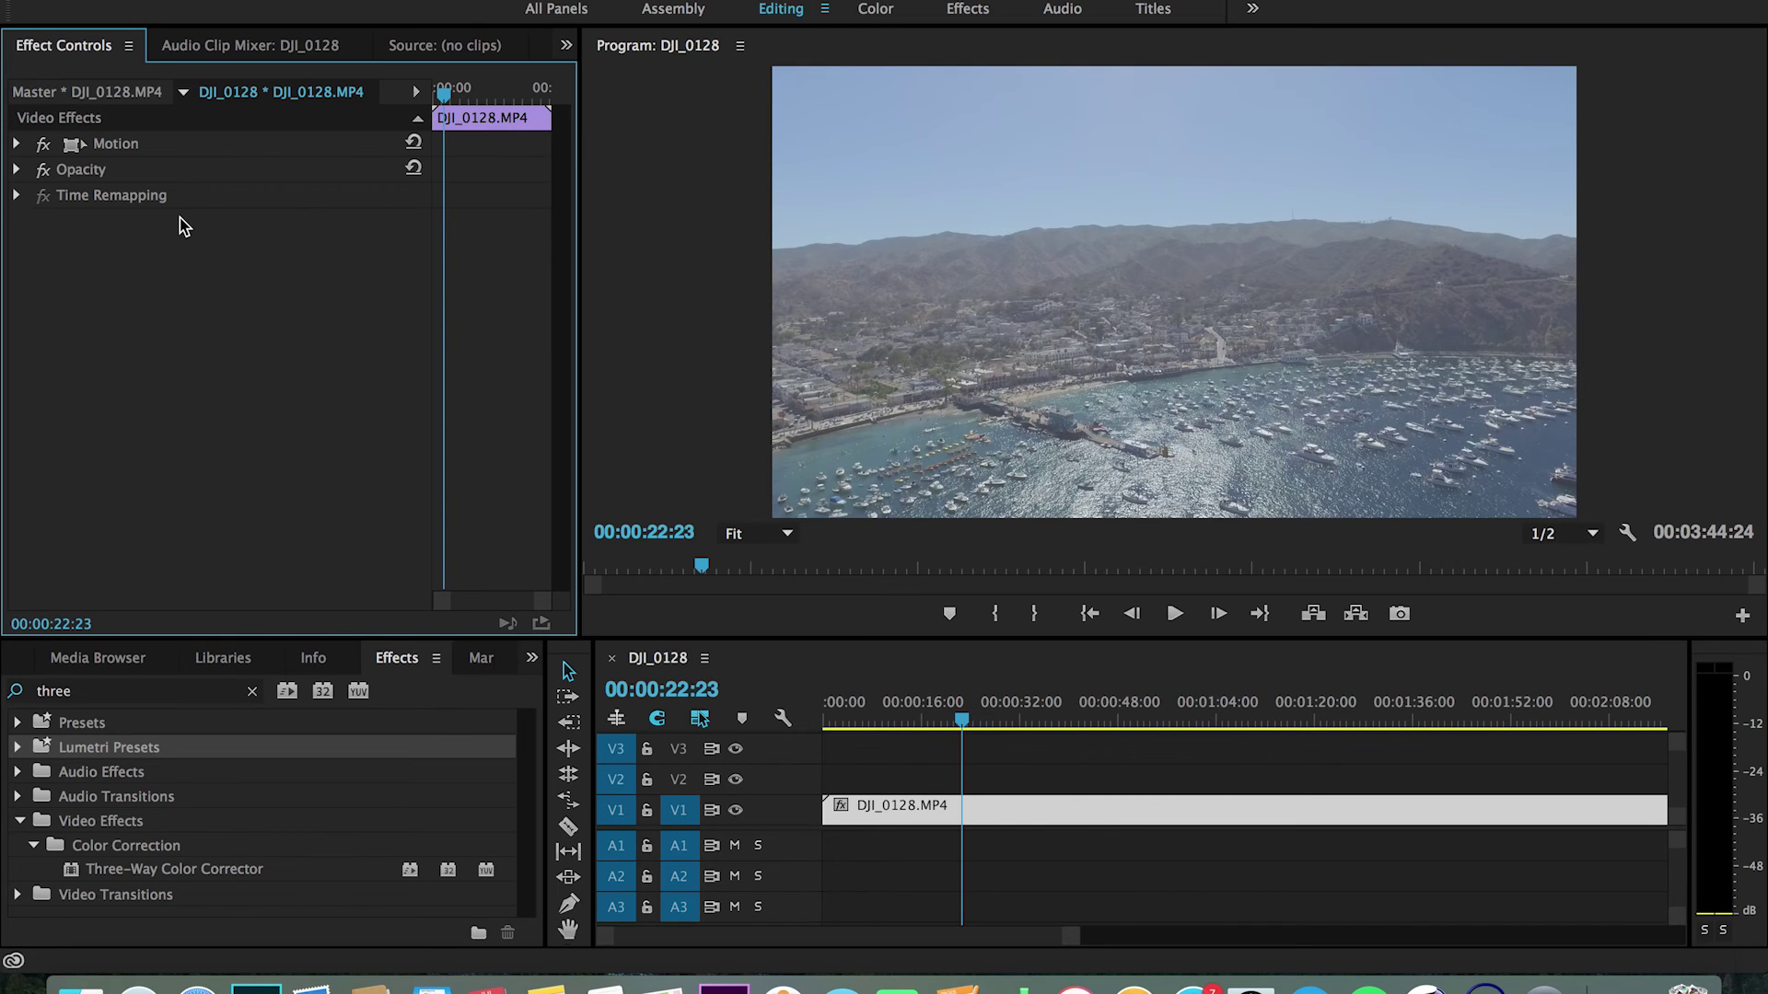
Apply Magic Bullet Looks to the clip from an Effects search for 'looks'
click(249, 692)
click(190, 691)
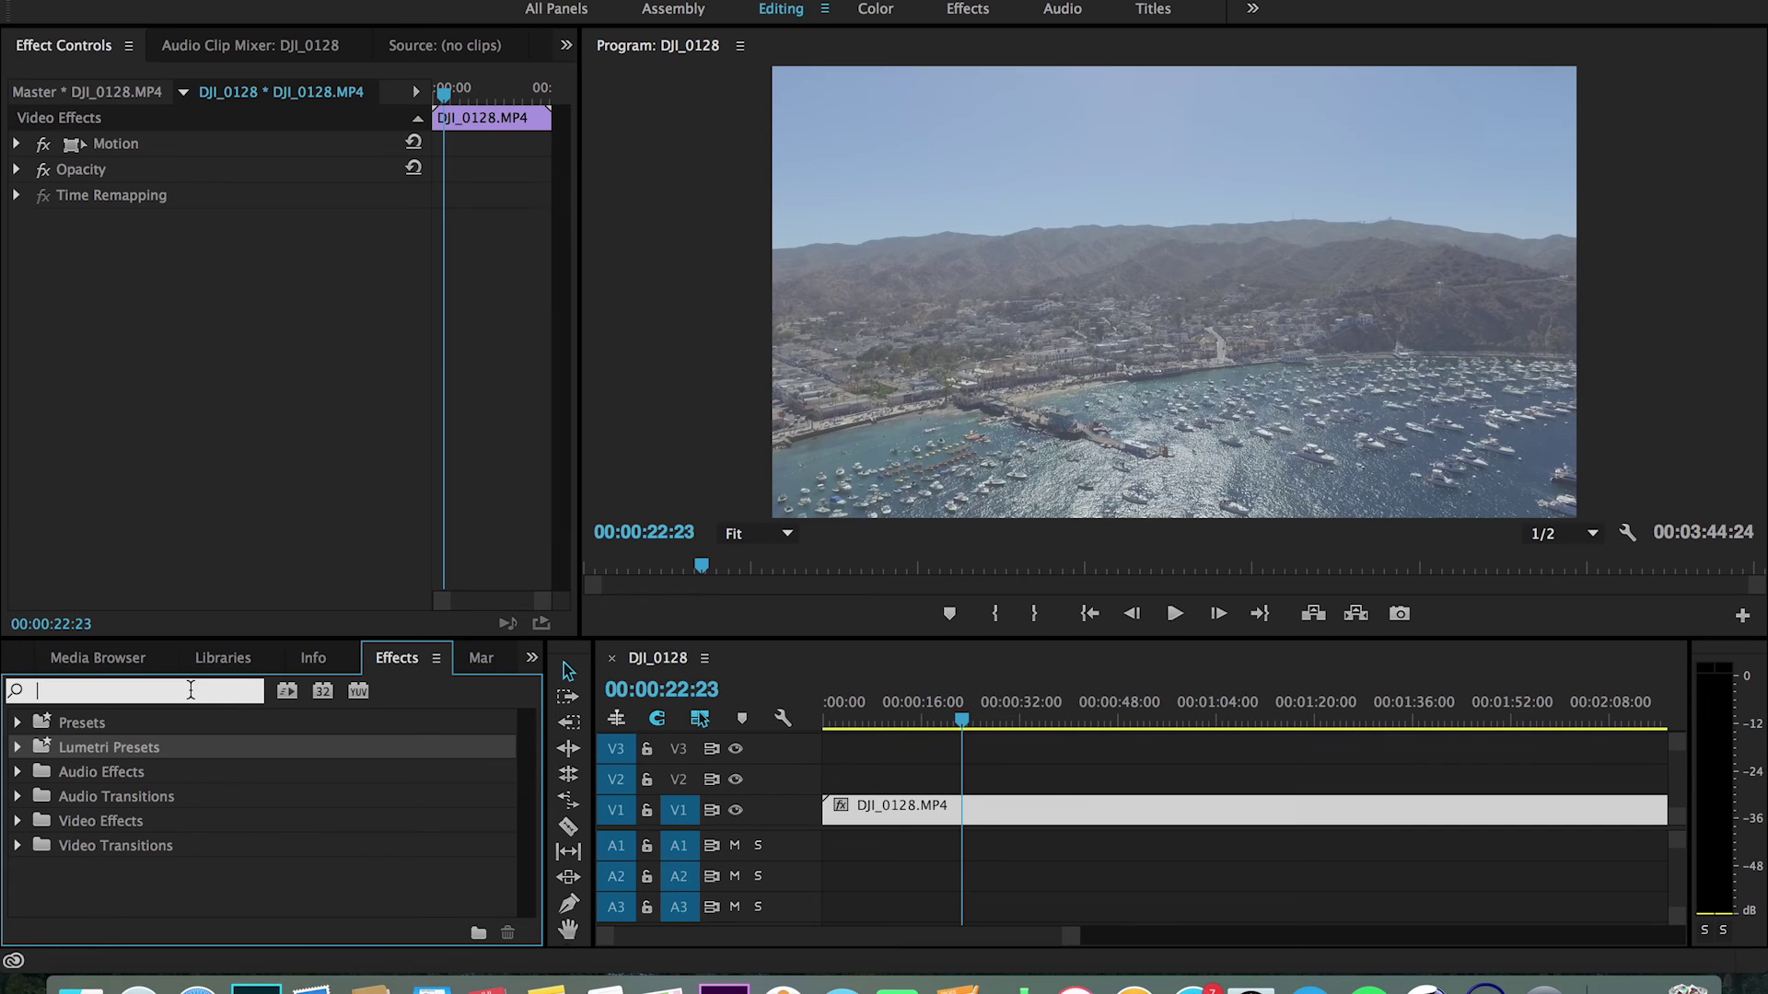
text(looks)
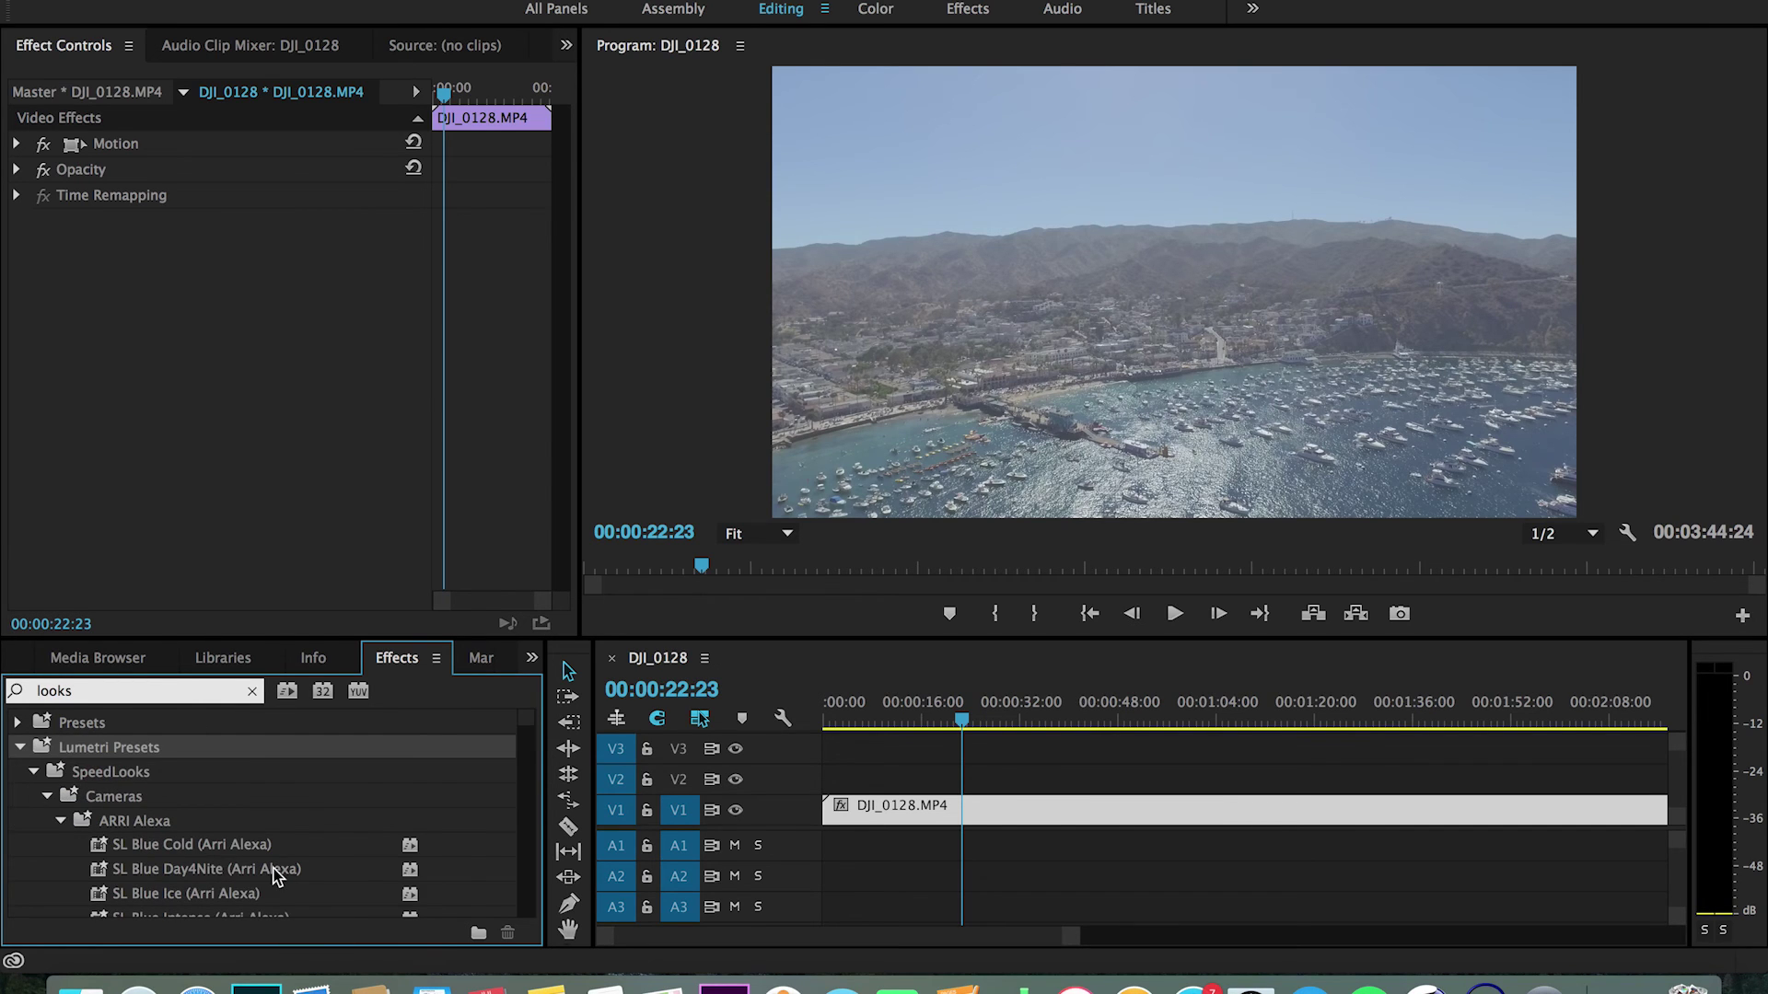
scroll(277, 876, down, 15)
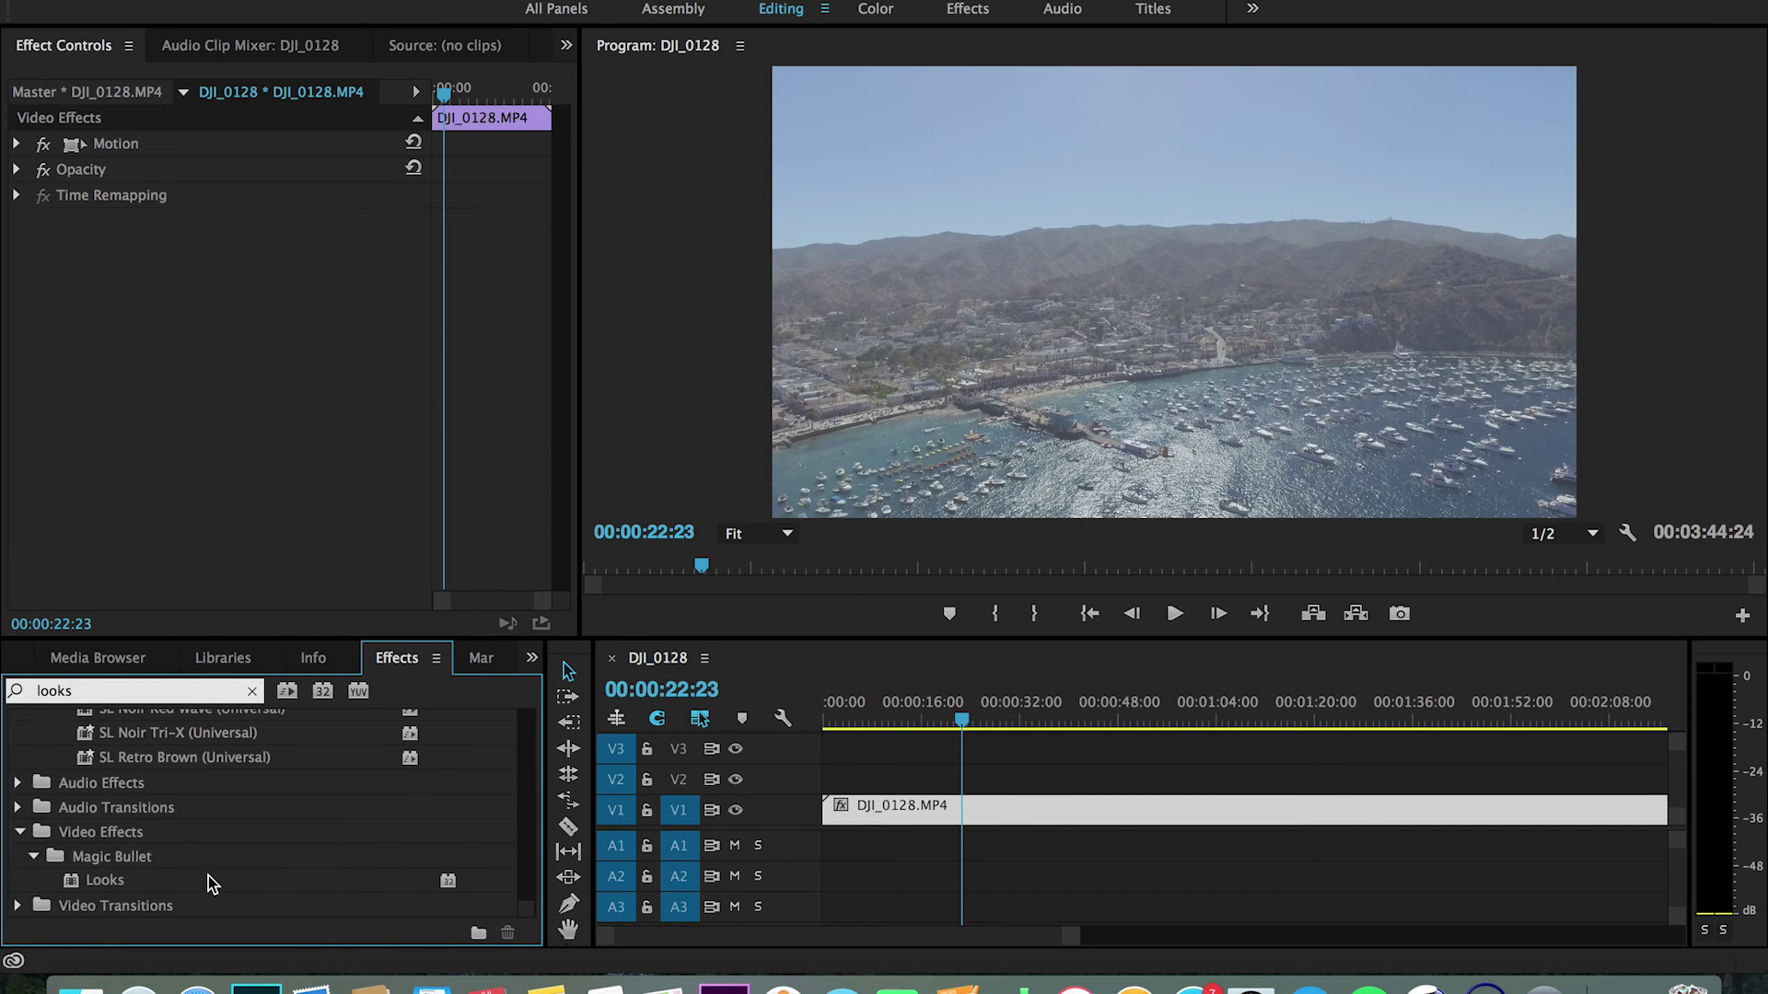
double_click(208, 879)
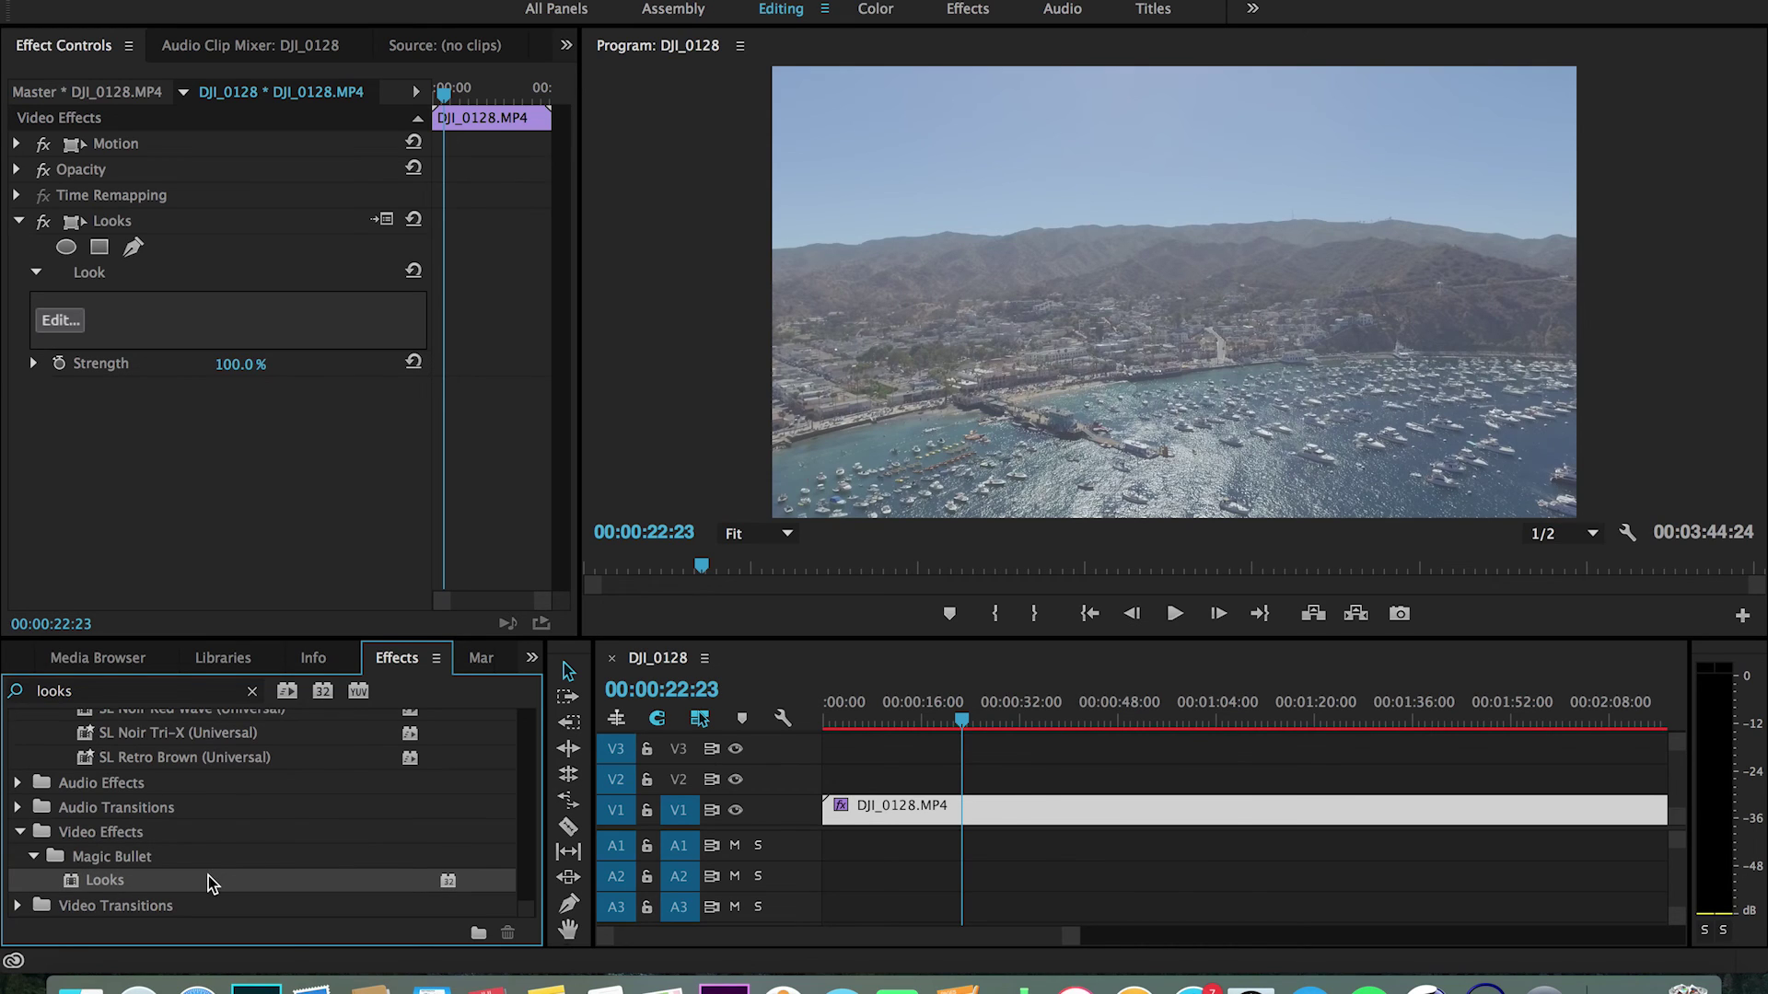
In the Looks editor, preview Log Telecine Headstart and One in a Million, then close without applying
click(76, 324)
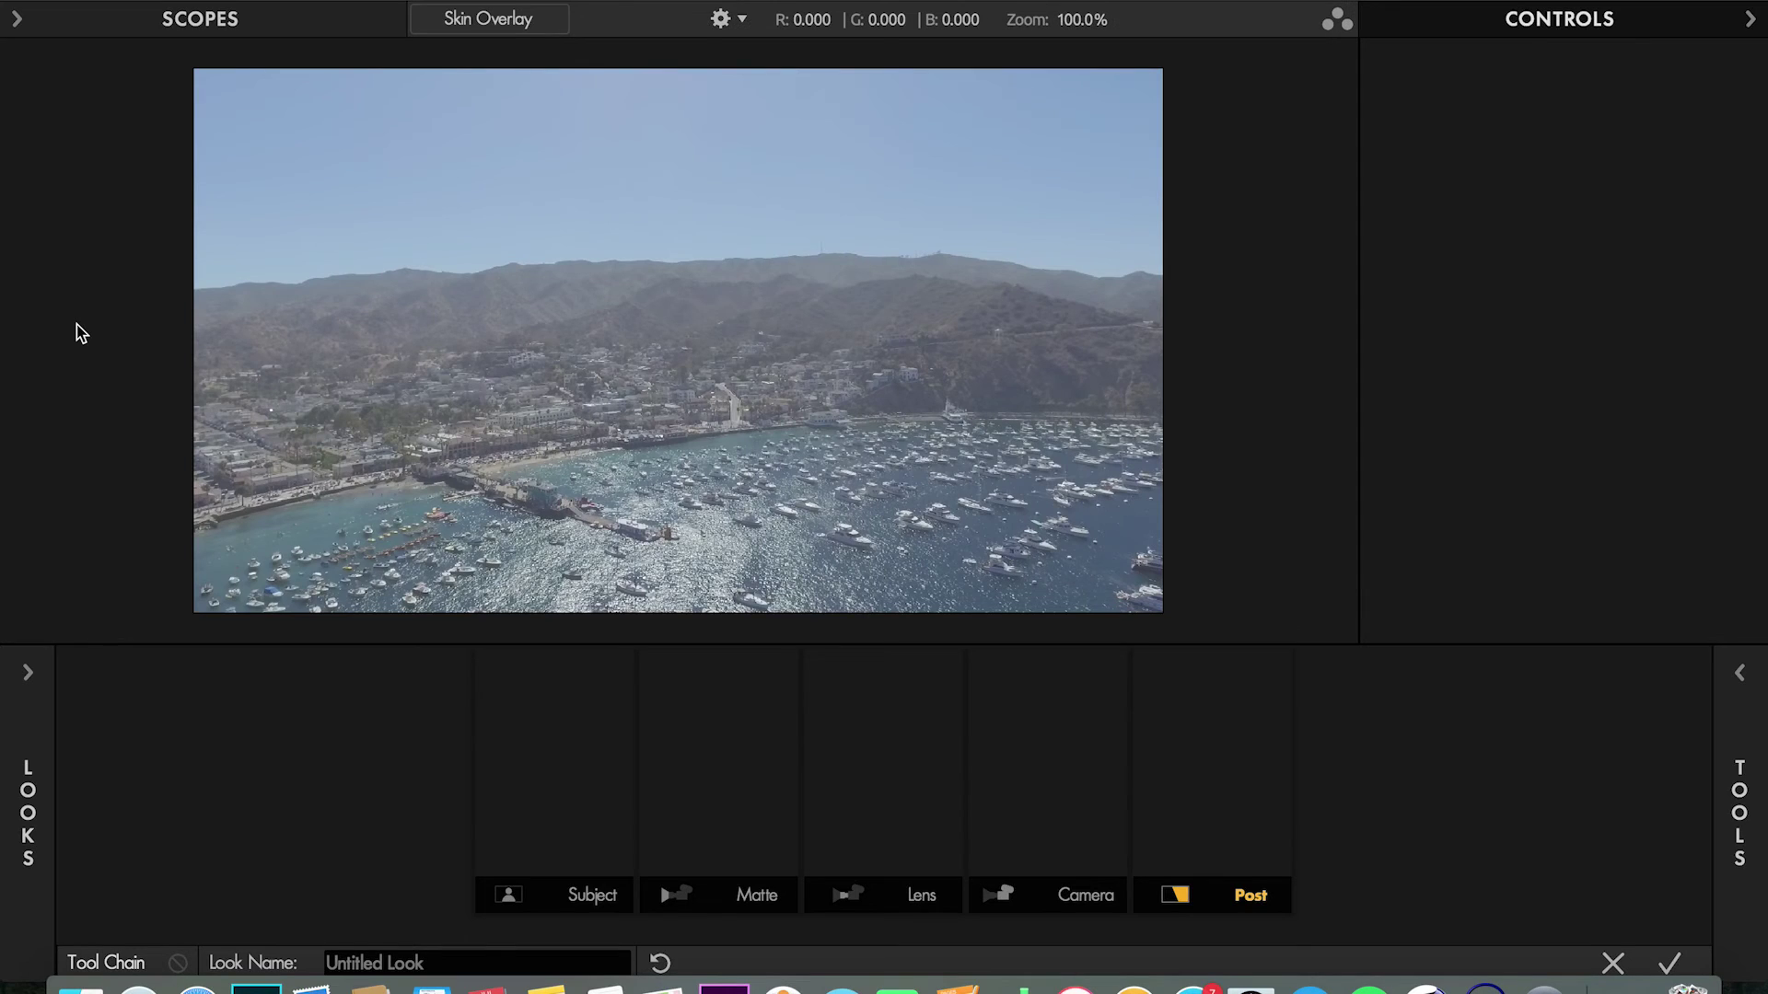
mouse_move(28, 810)
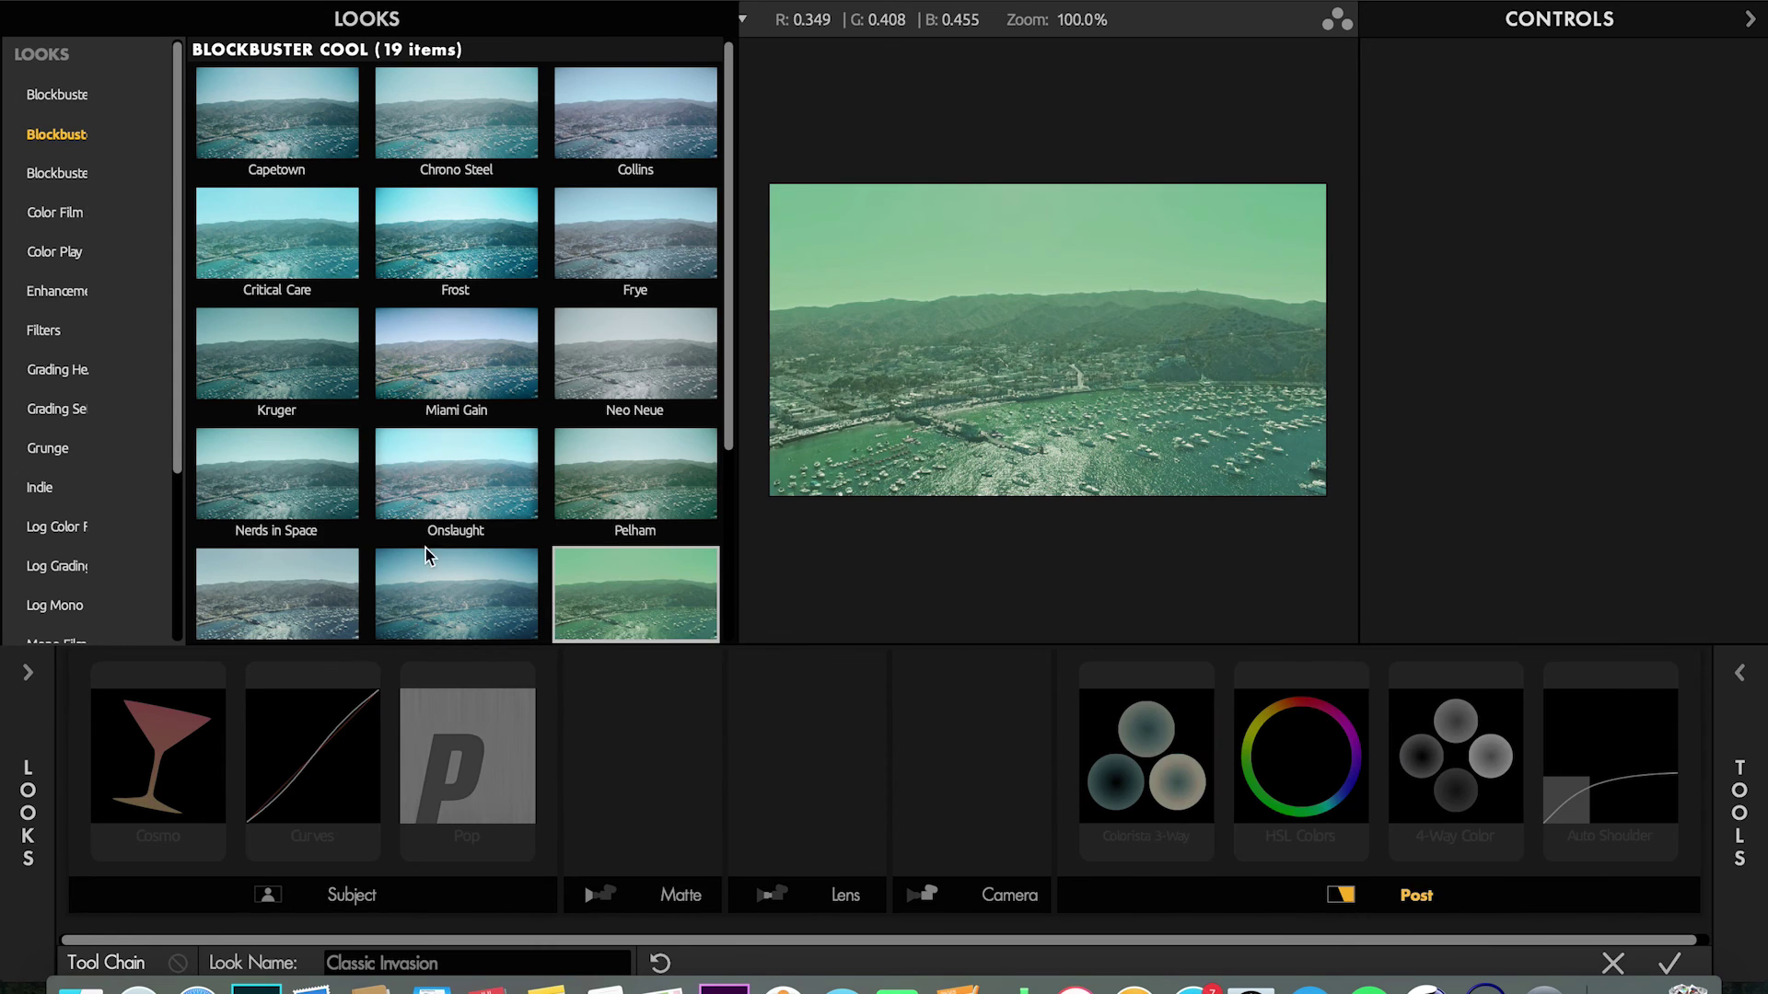
click(103, 578)
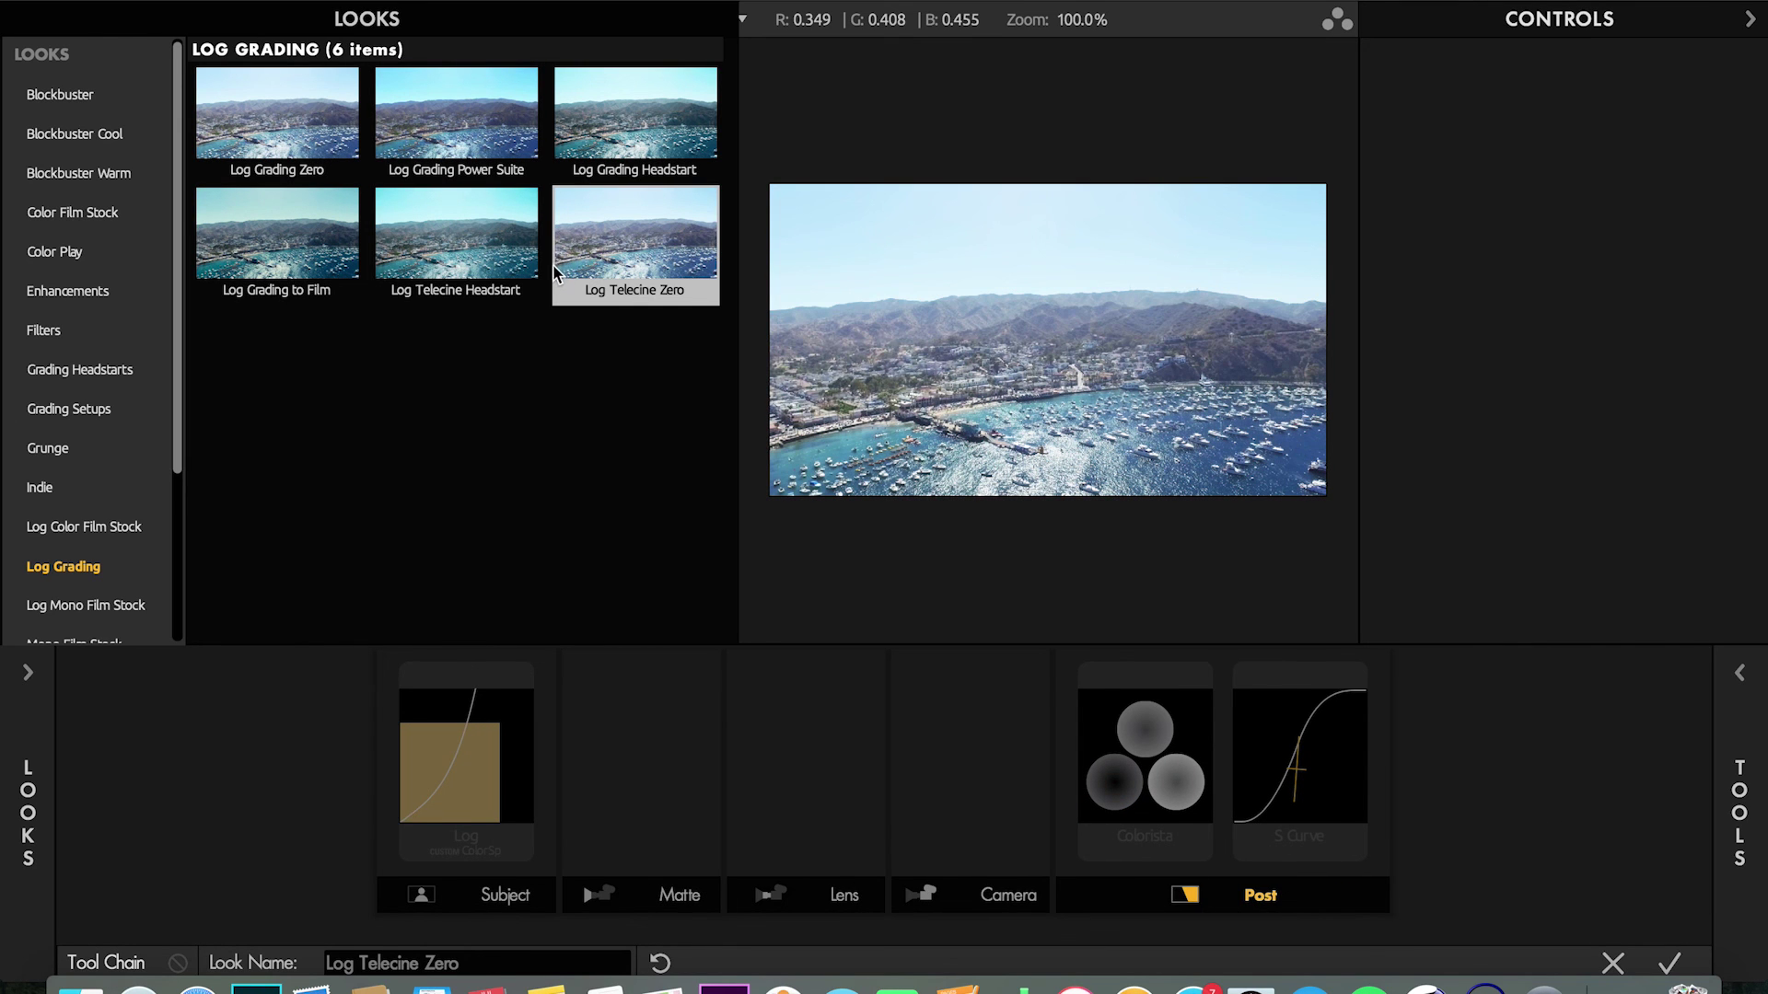
click(486, 244)
click(160, 449)
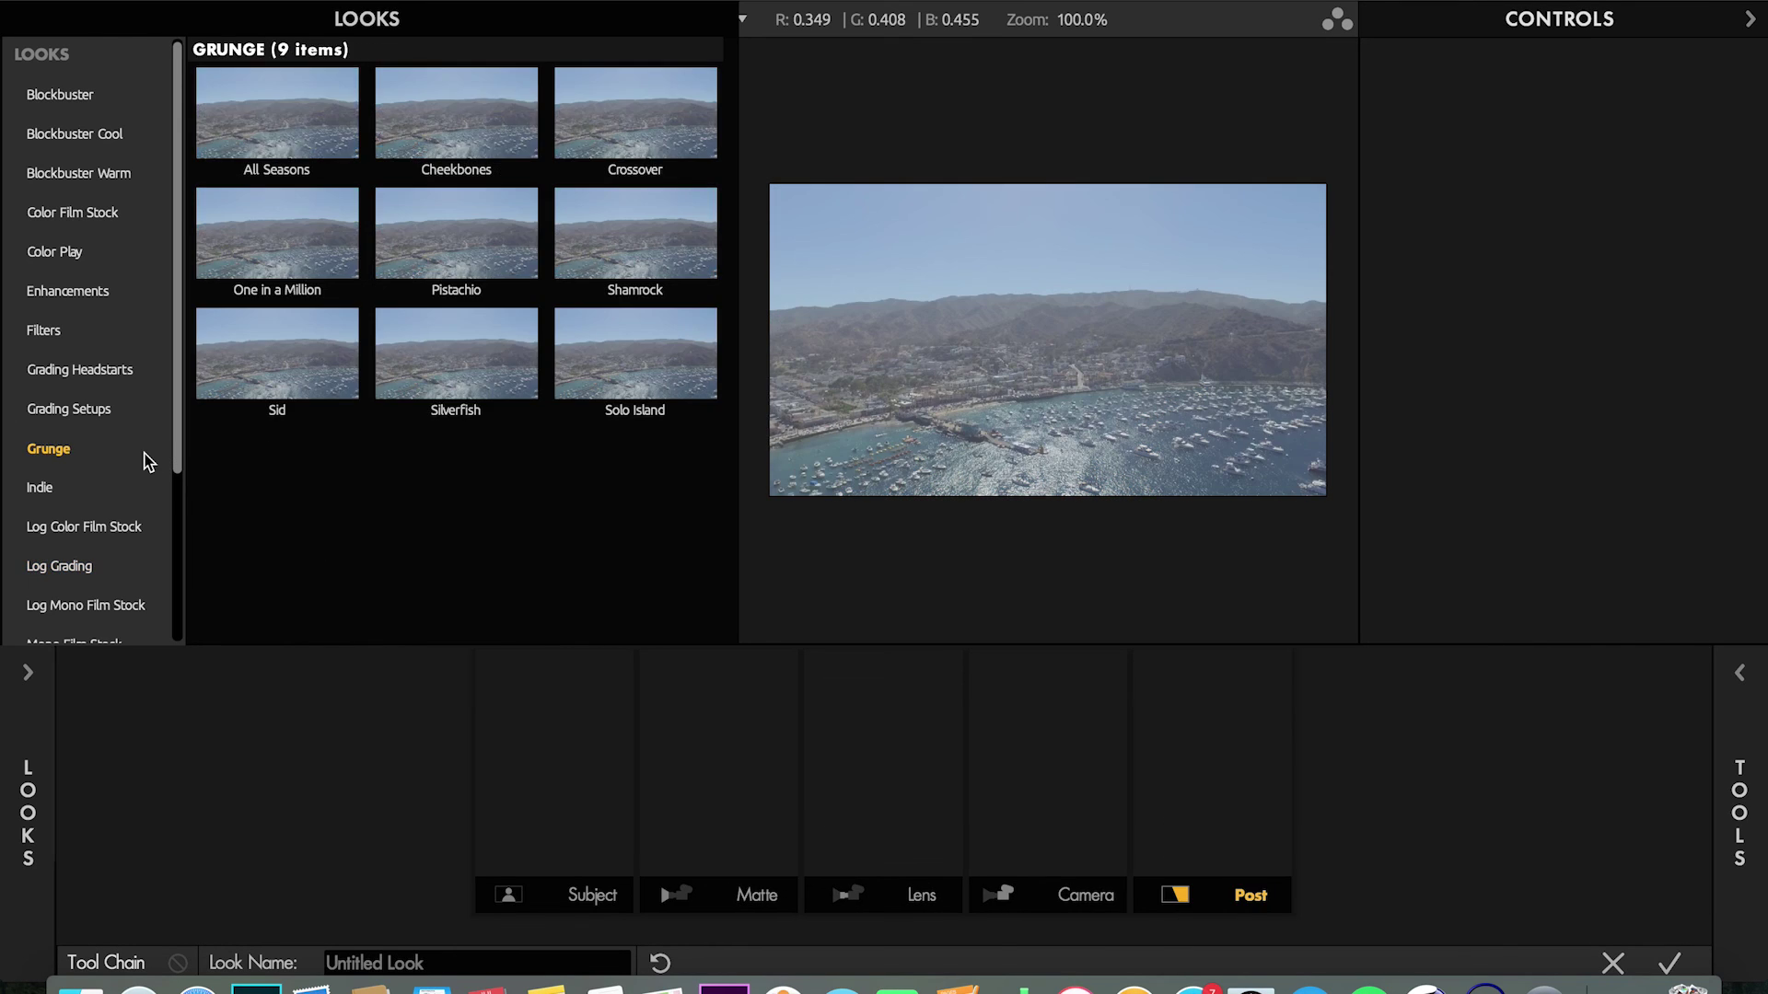
click(279, 221)
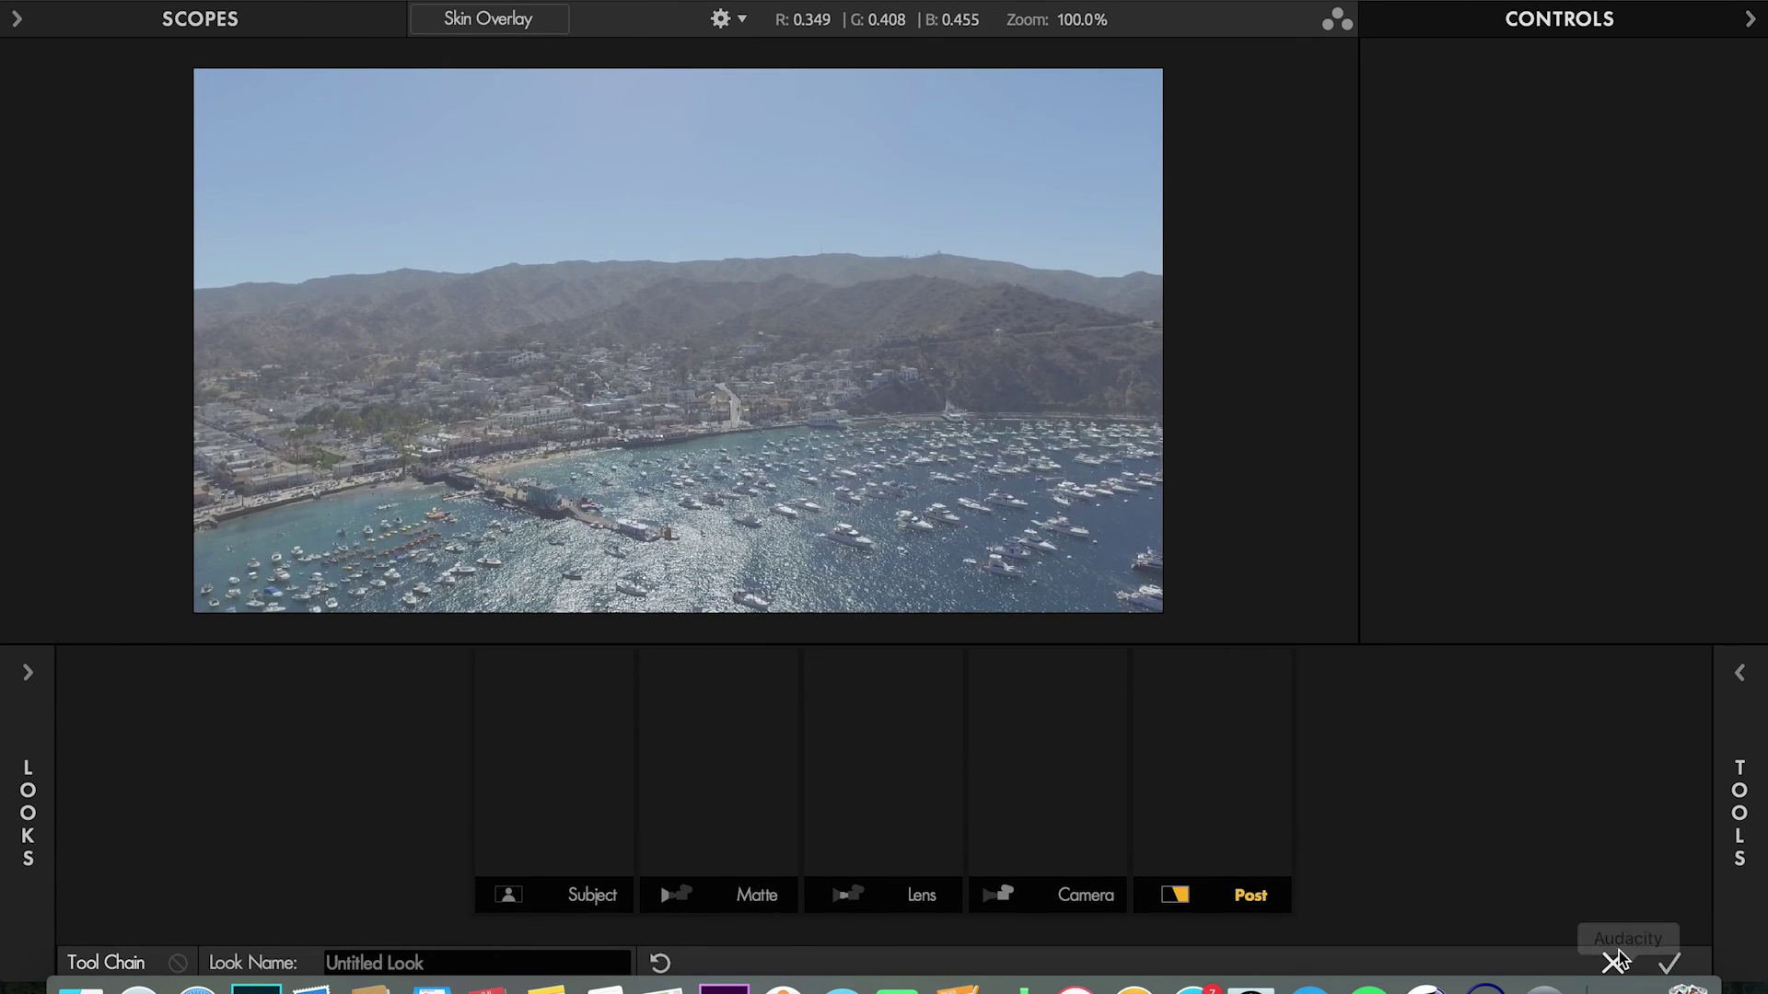
click(1616, 961)
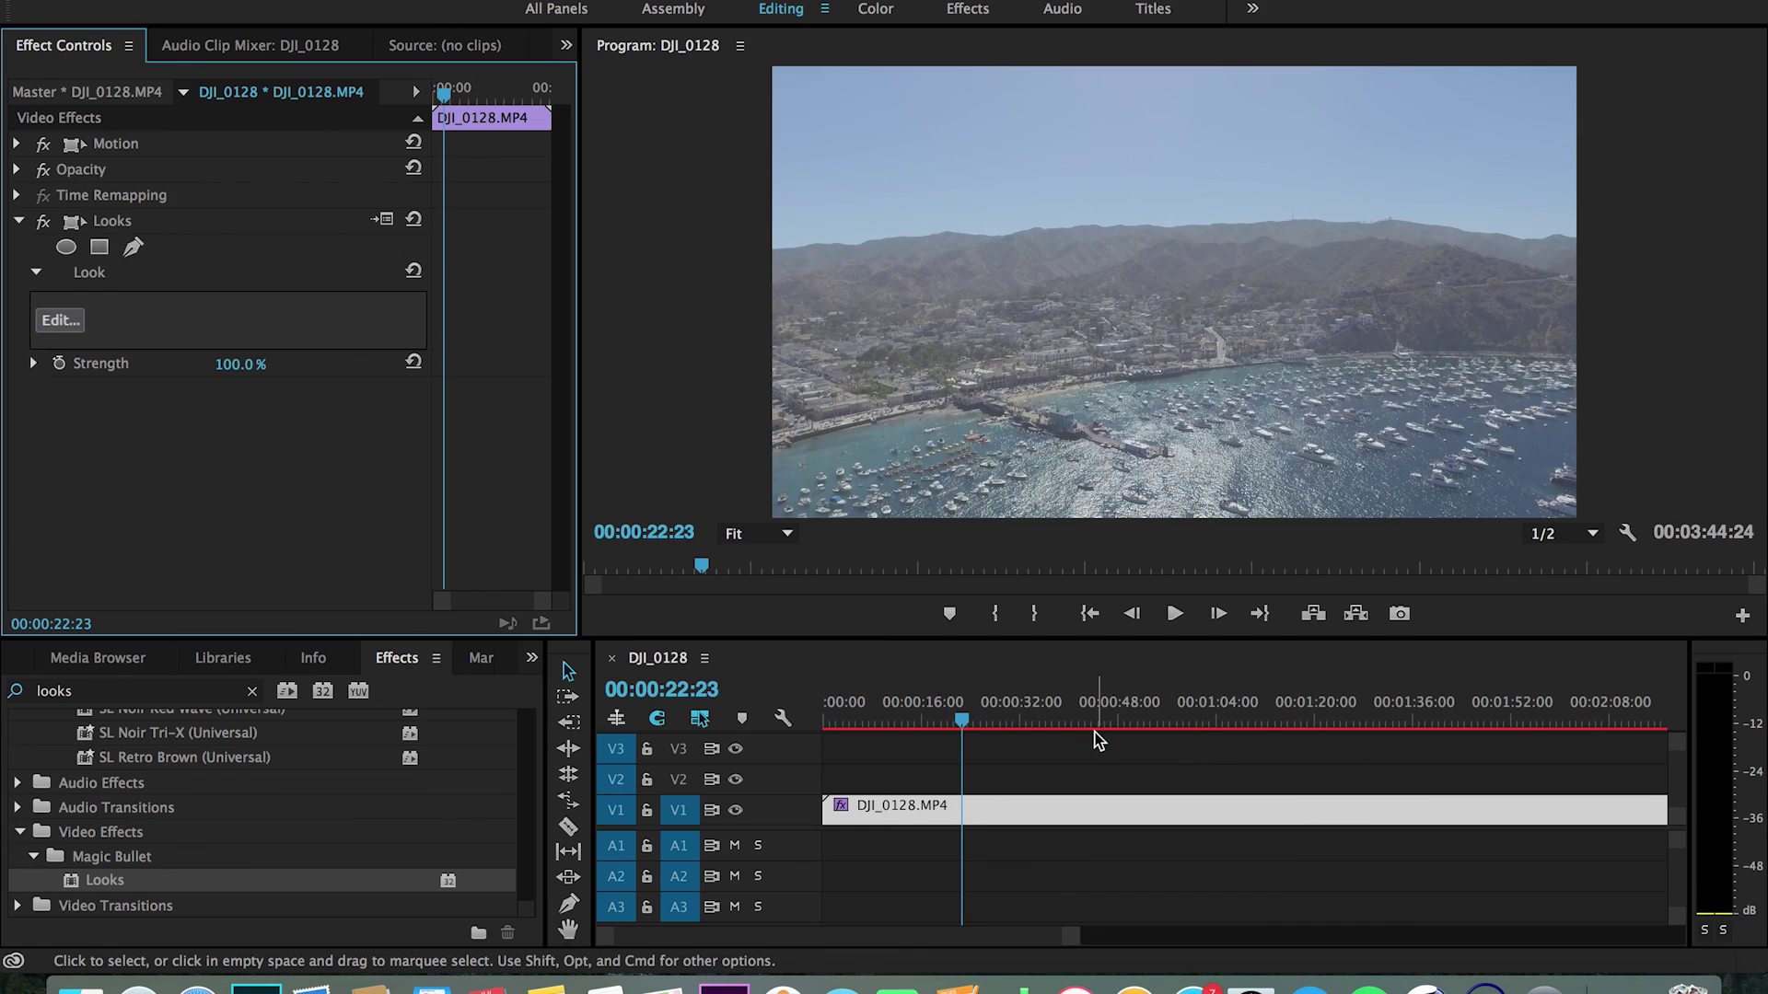